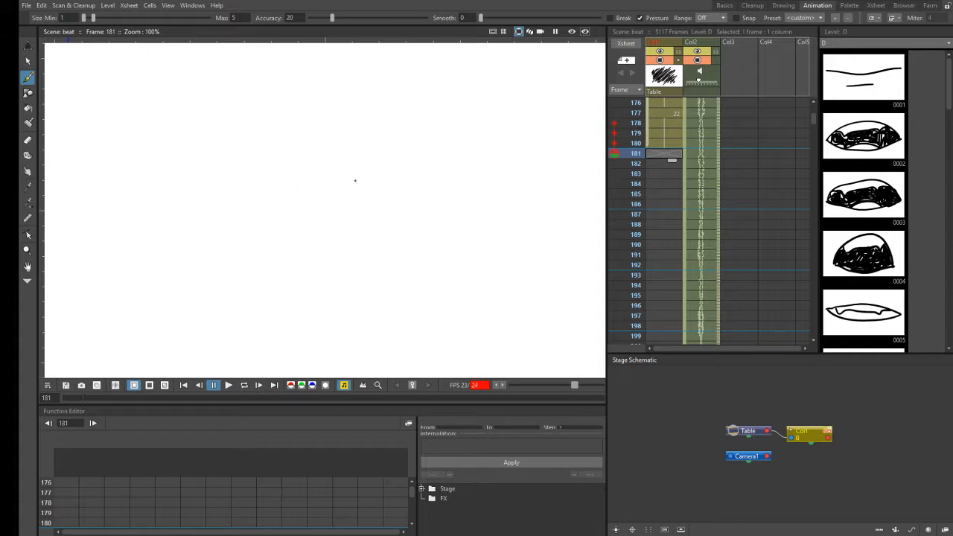
- Review the options of the Selection, Brush, Geometric, Fill, Paint Brush, Eraser, Tape and Finger tools in turn
click(29, 62)
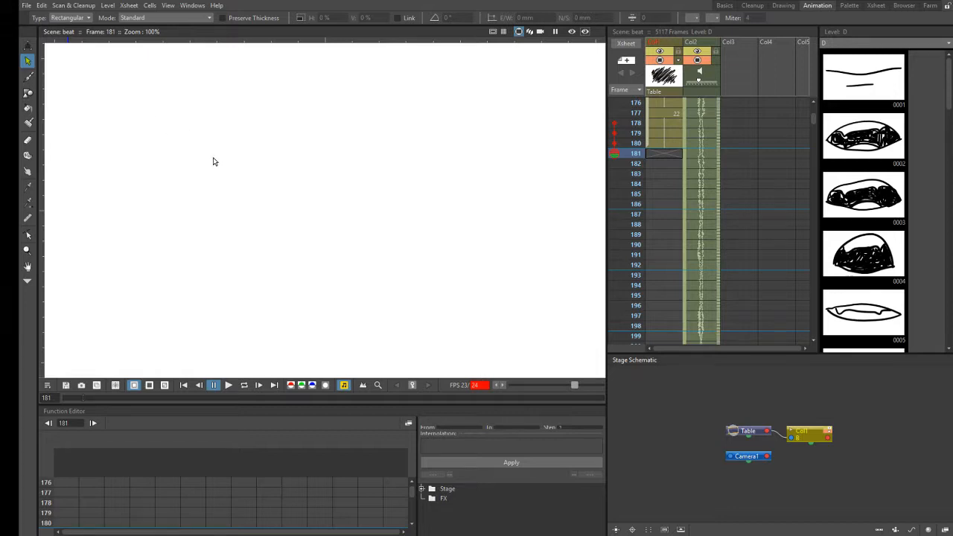
click(27, 77)
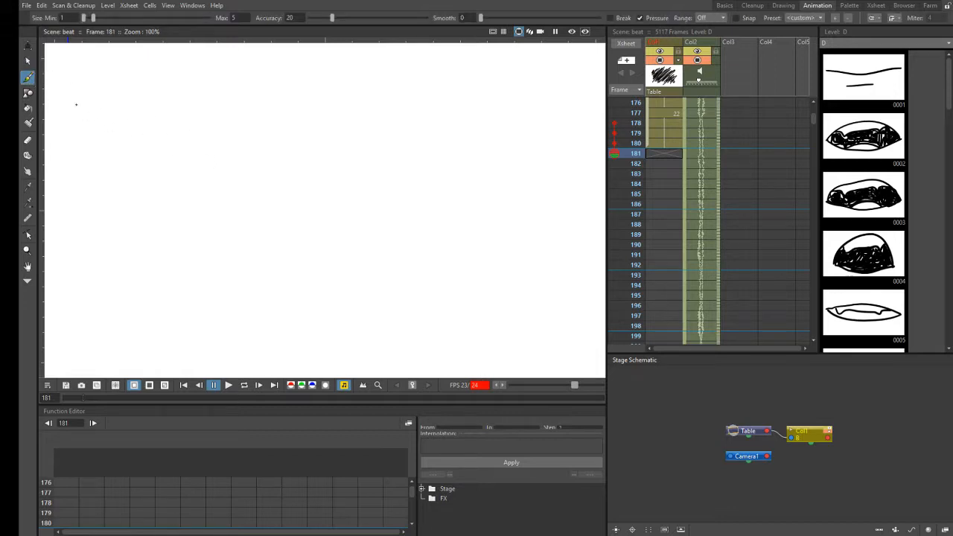
click(28, 93)
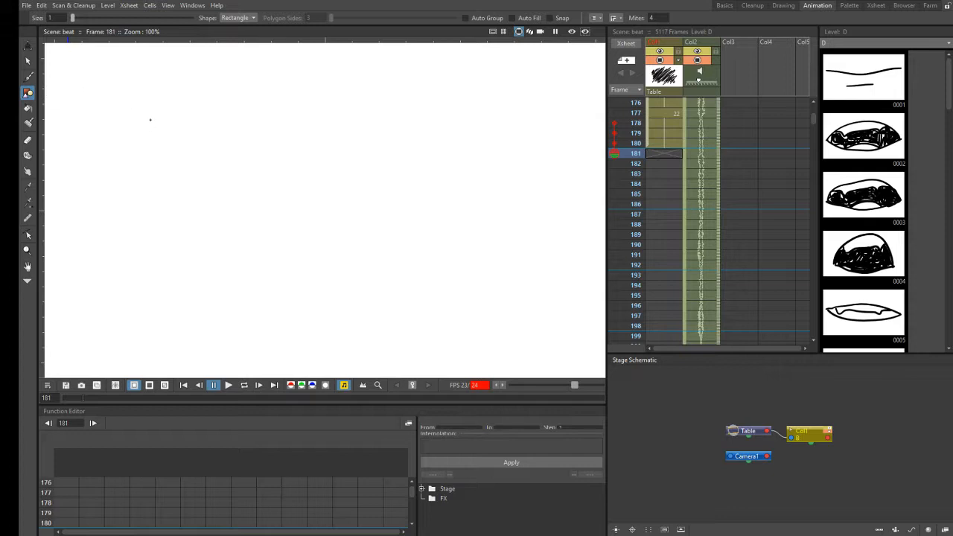
click(30, 108)
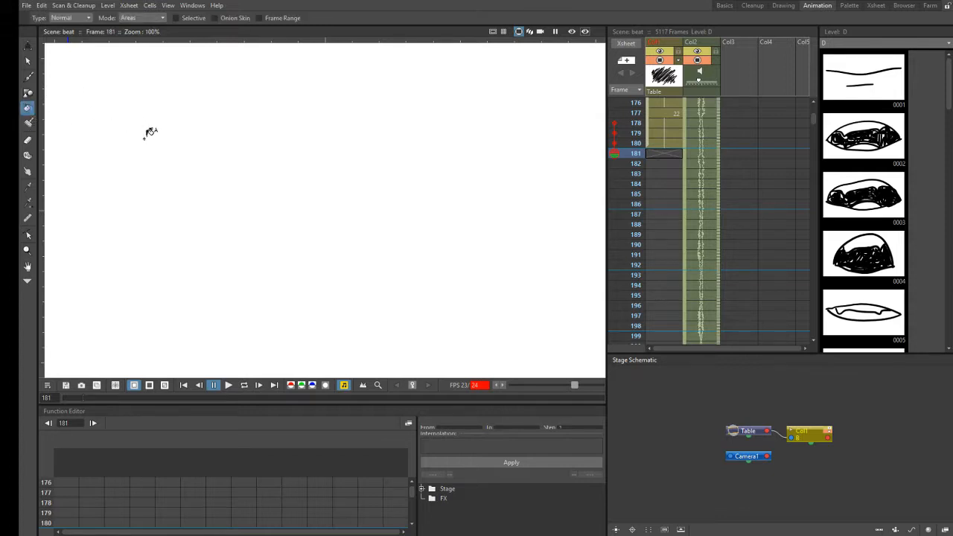
click(28, 122)
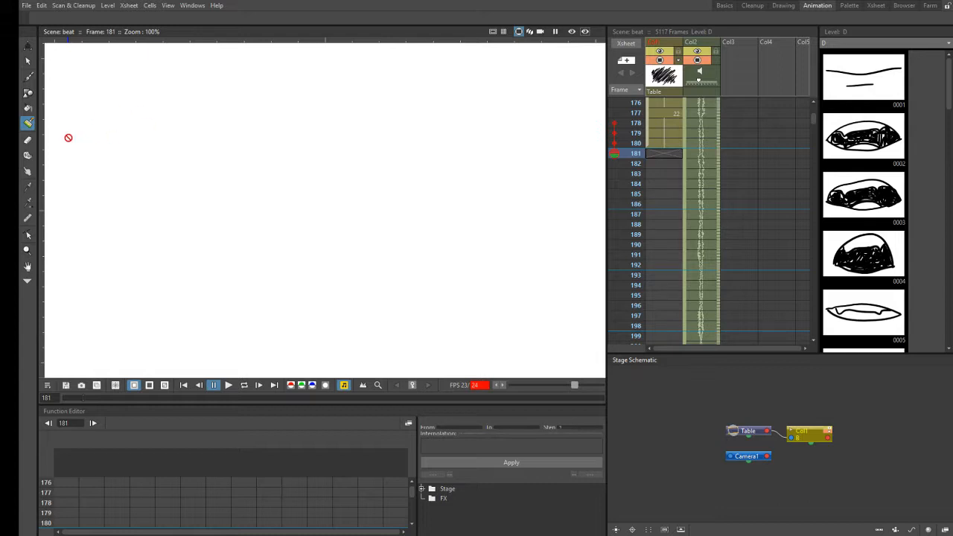
click(29, 140)
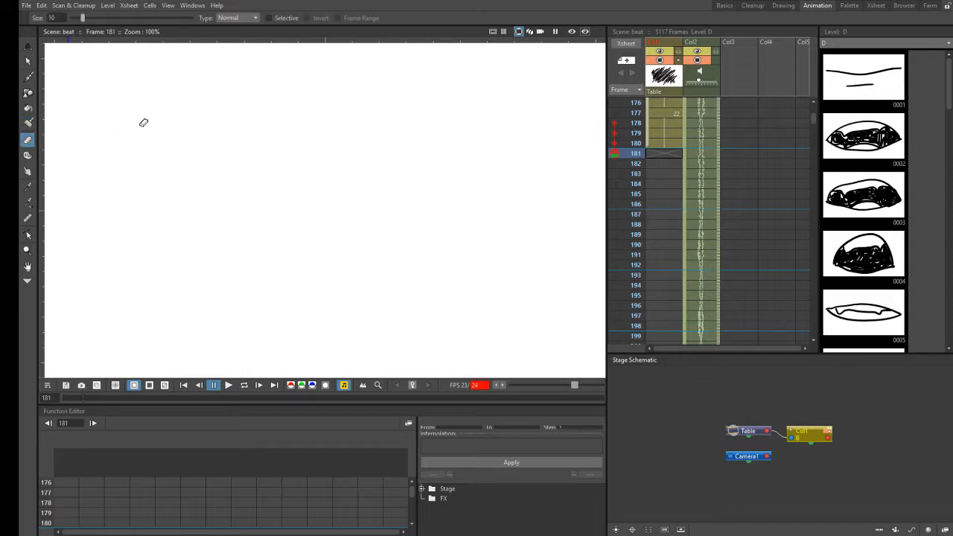
click(28, 156)
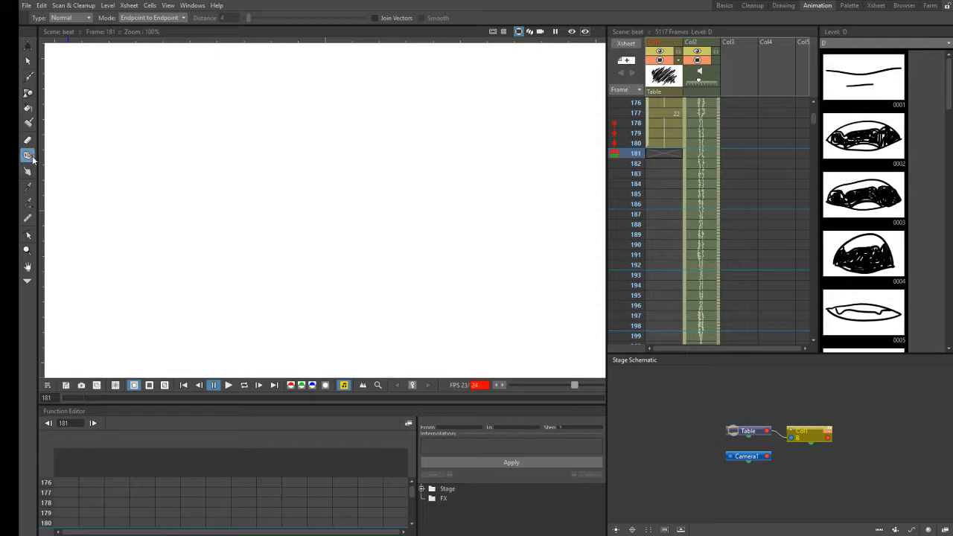
click(29, 172)
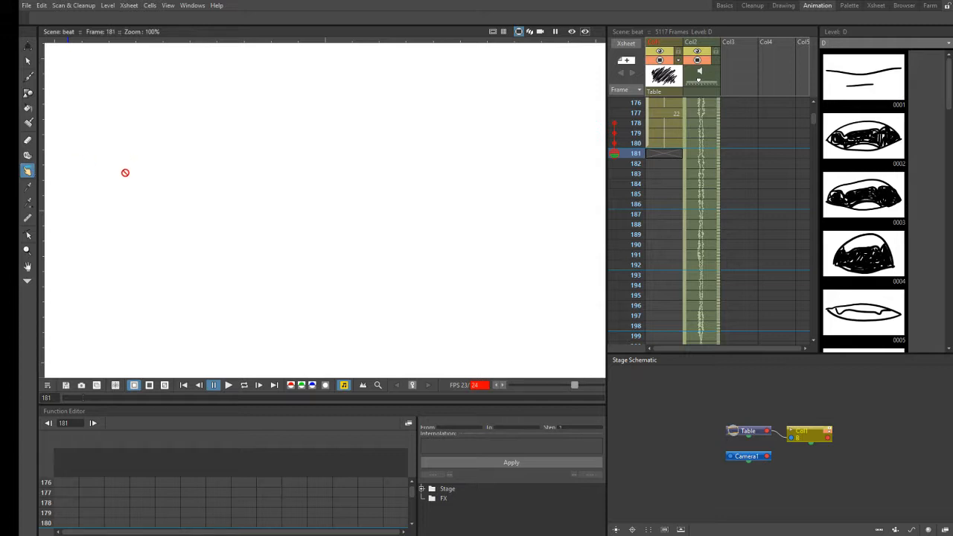
- Review the options of the Style Picker, RGB Picker, Ruler, Control Point Editor and Zoom tools in turn
click(29, 189)
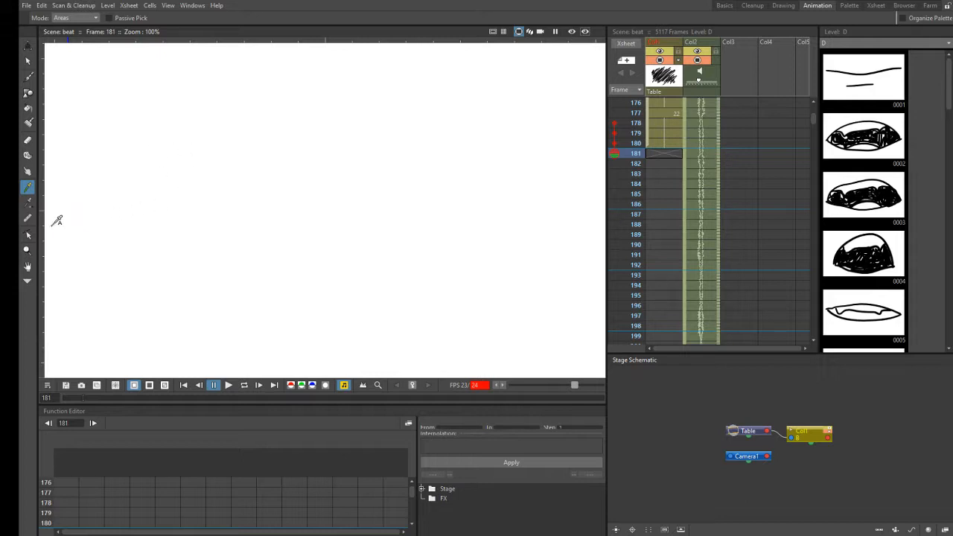
click(28, 202)
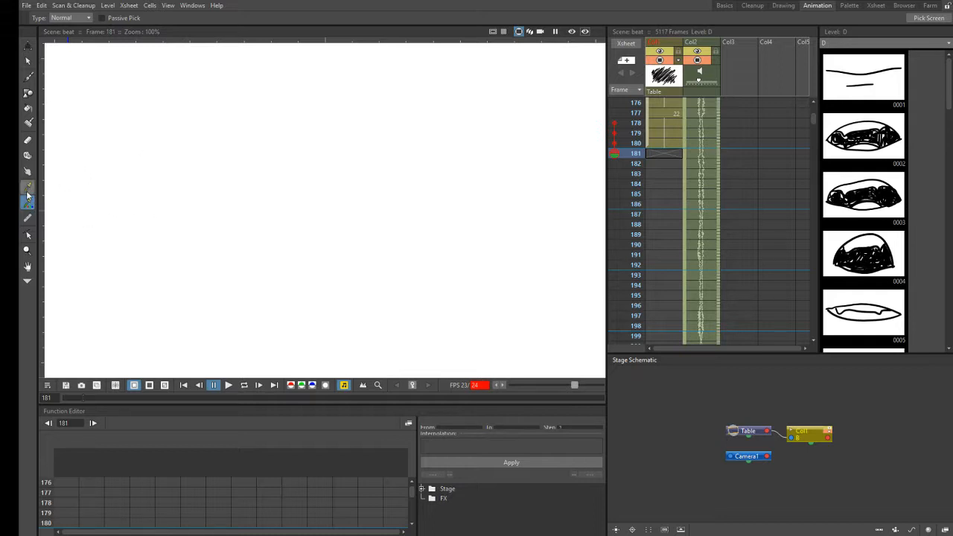
click(27, 187)
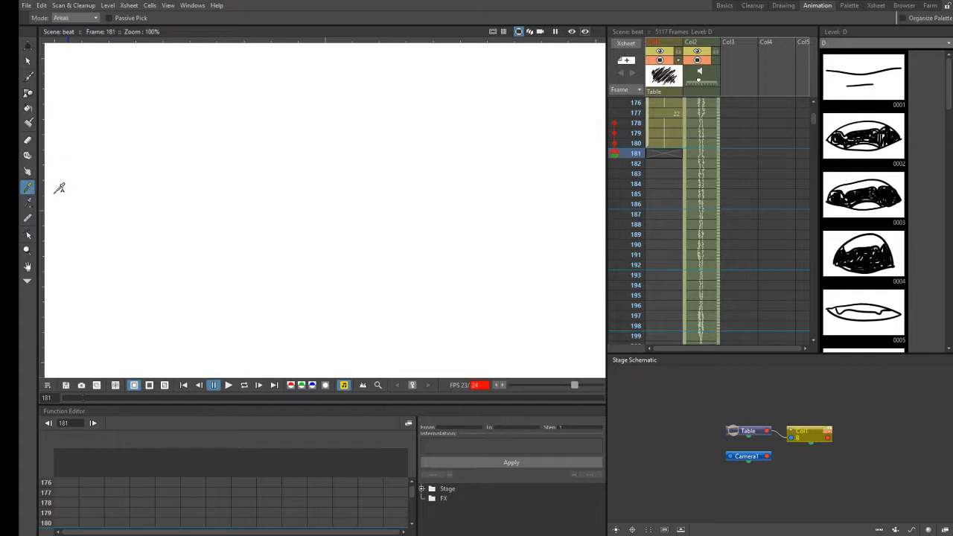
click(28, 217)
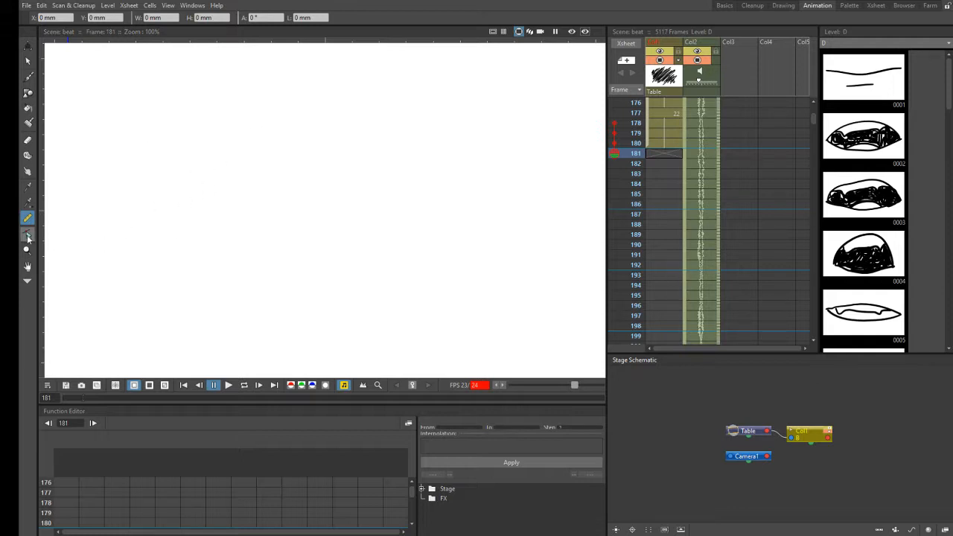
click(27, 236)
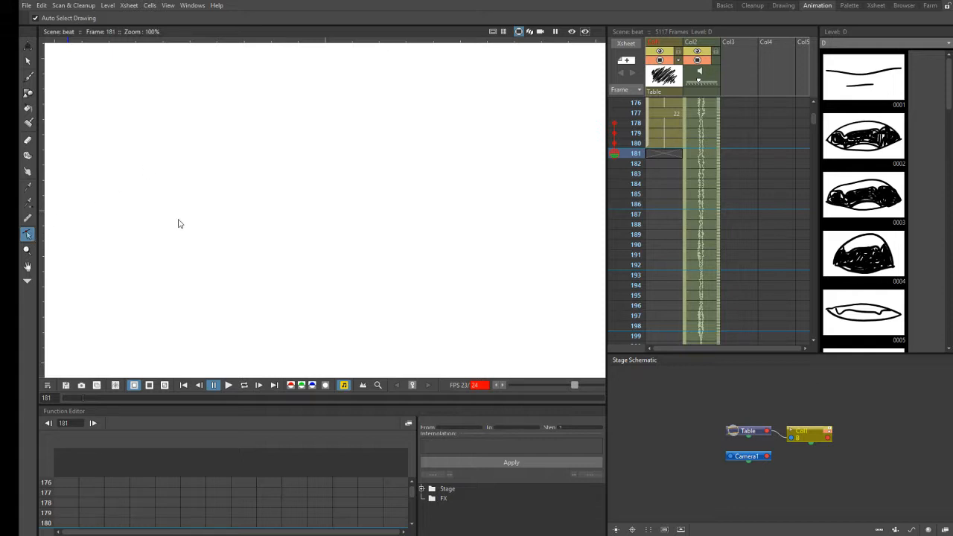
click(28, 250)
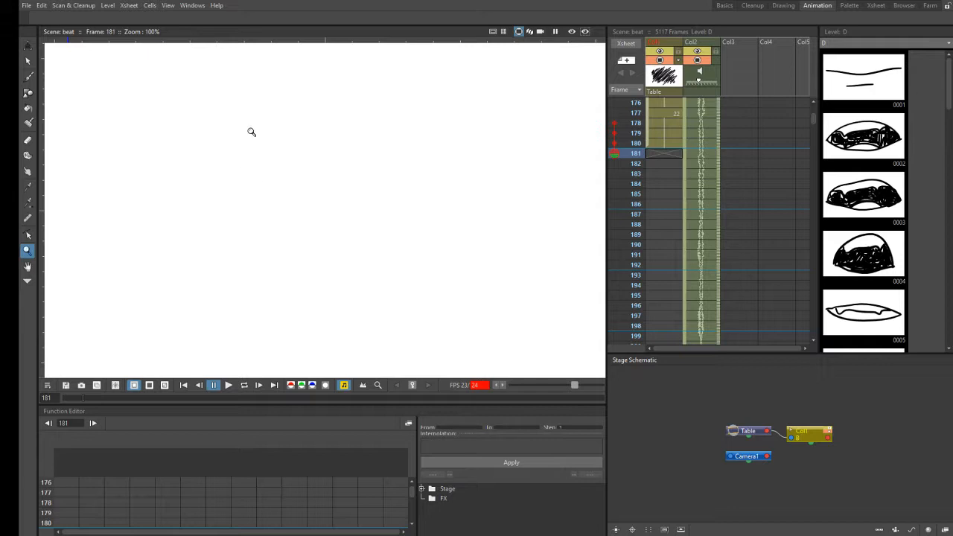
- Activate the Hand tool, then expand the tool set to view the additional tools and collapse it again
click(27, 266)
click(28, 283)
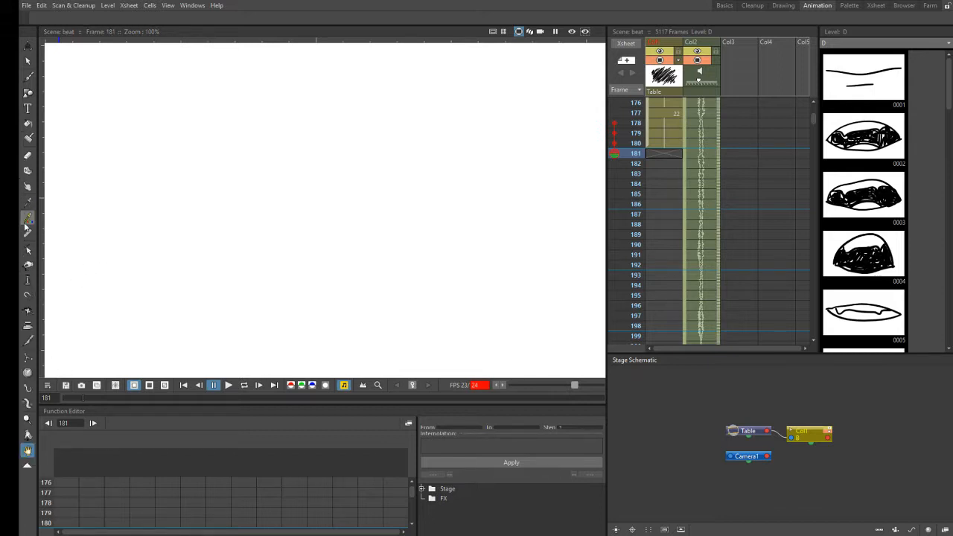
click(30, 467)
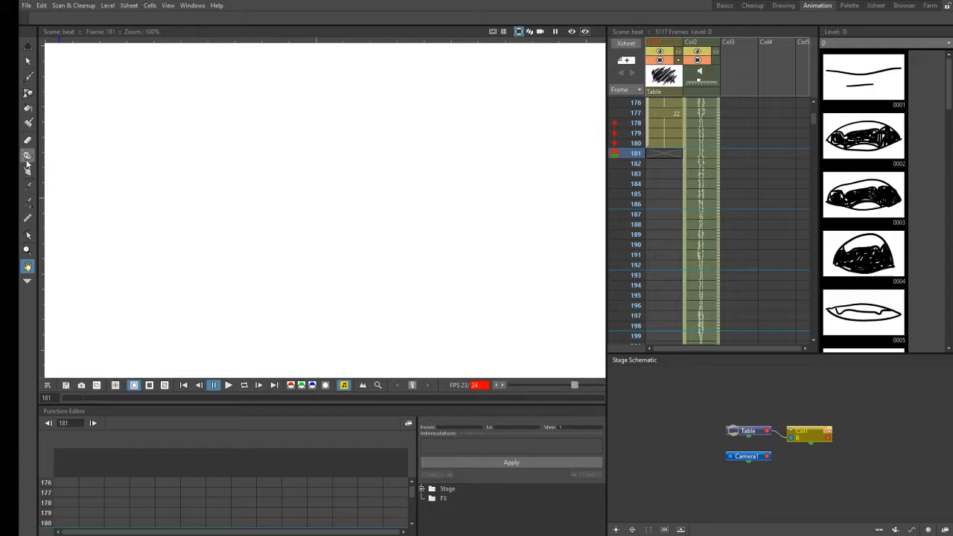
- Switch between the Brush, Eraser and Hand tools, ending with the Brush tool active
click(29, 78)
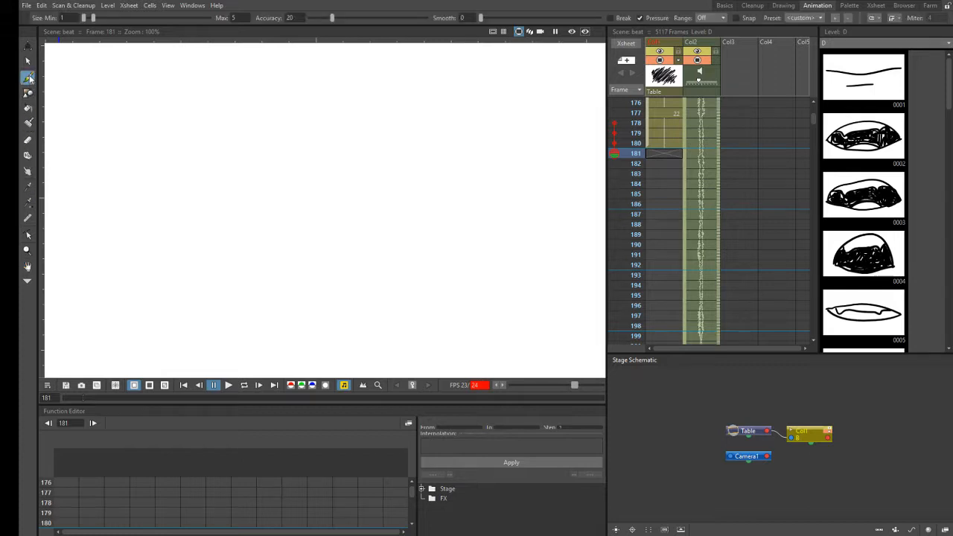
click(29, 140)
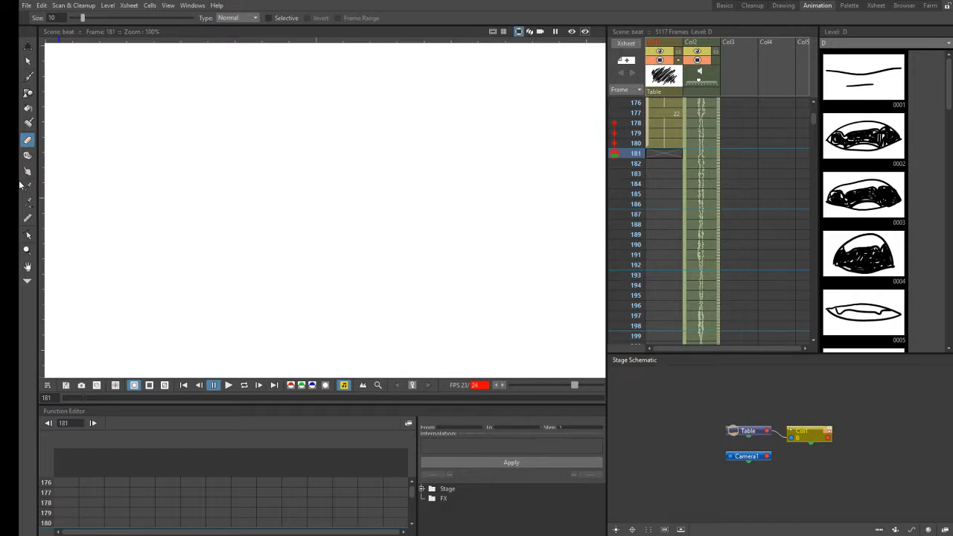
click(29, 268)
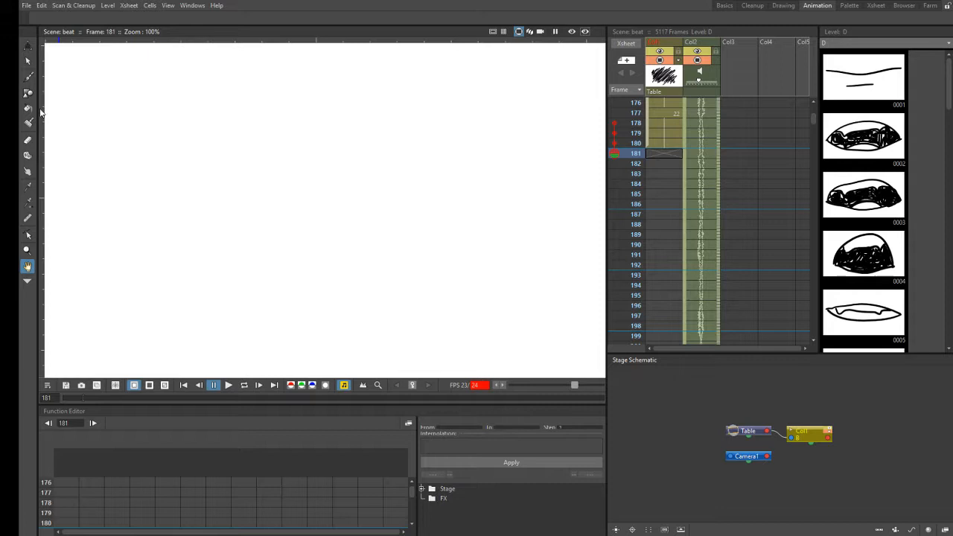
click(30, 77)
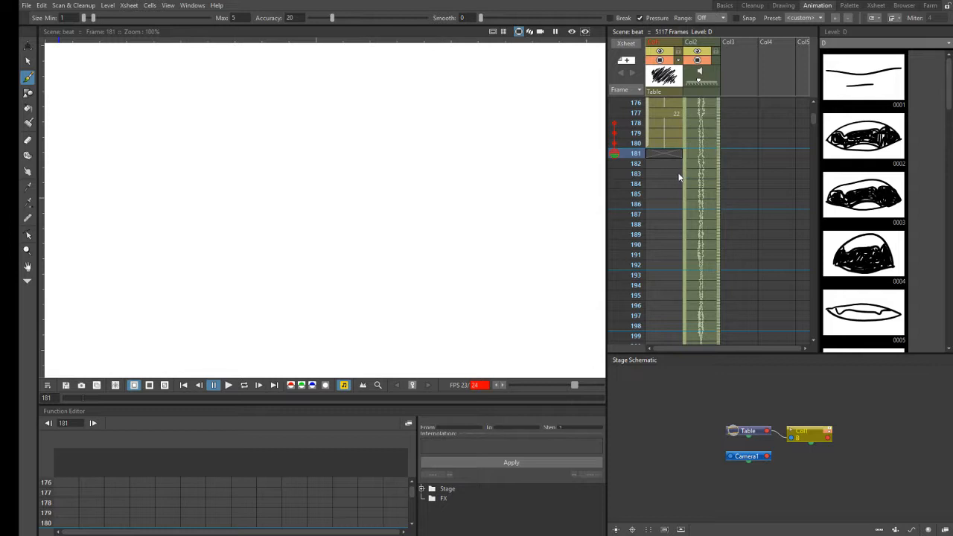
- Select the frame 177 cell in the first column, step back to frame 176 and examine the earlier drawing exposures
click(667, 112)
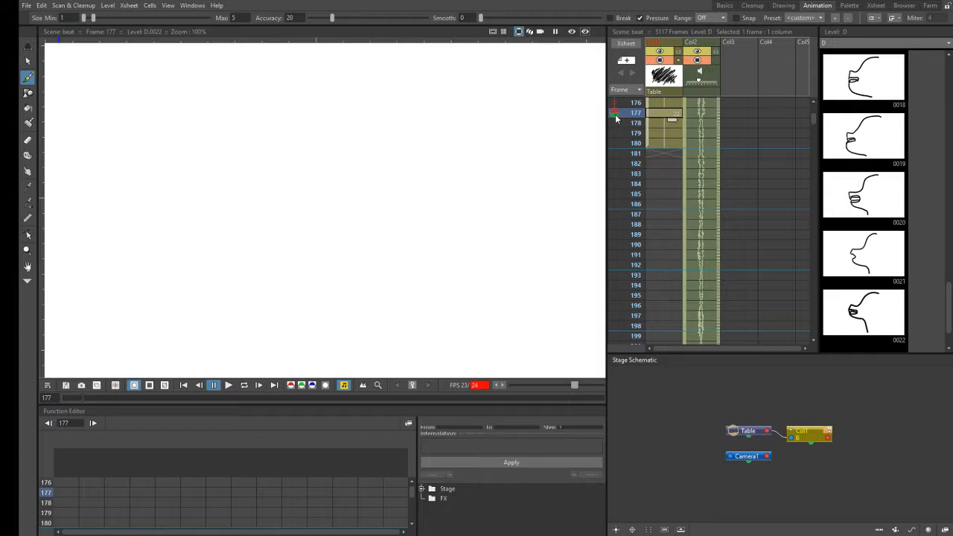
scroll(814, 105, up, 3)
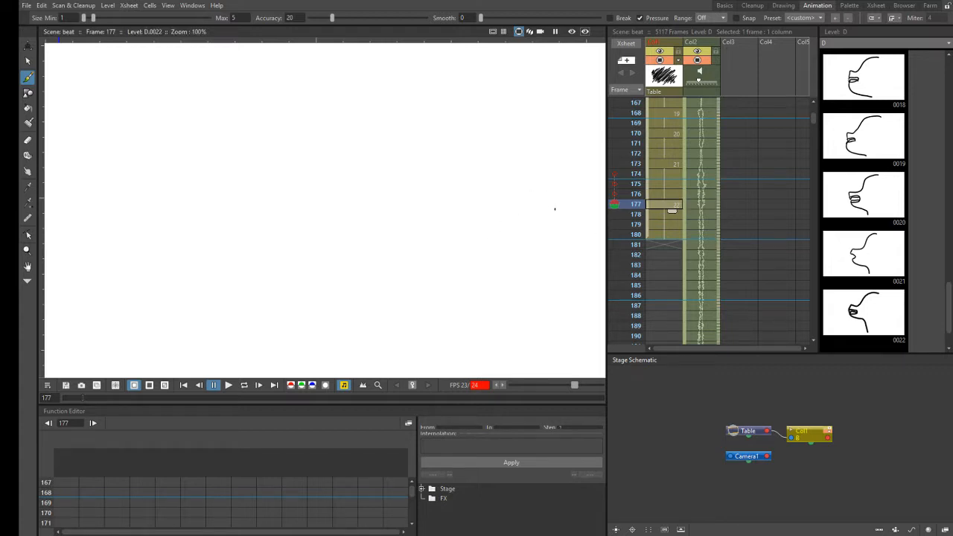
click(667, 194)
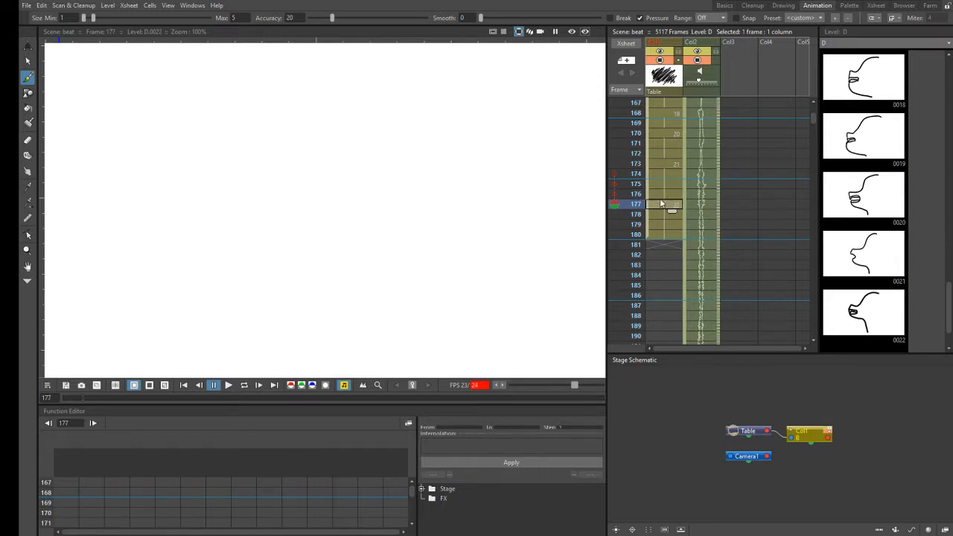
click(659, 204)
key(Up)
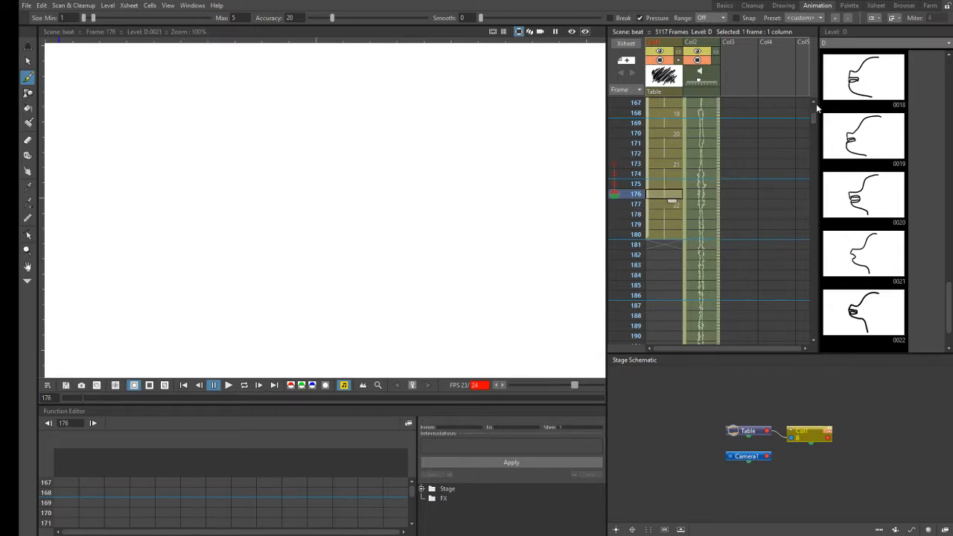
scroll(813, 103, up, 6)
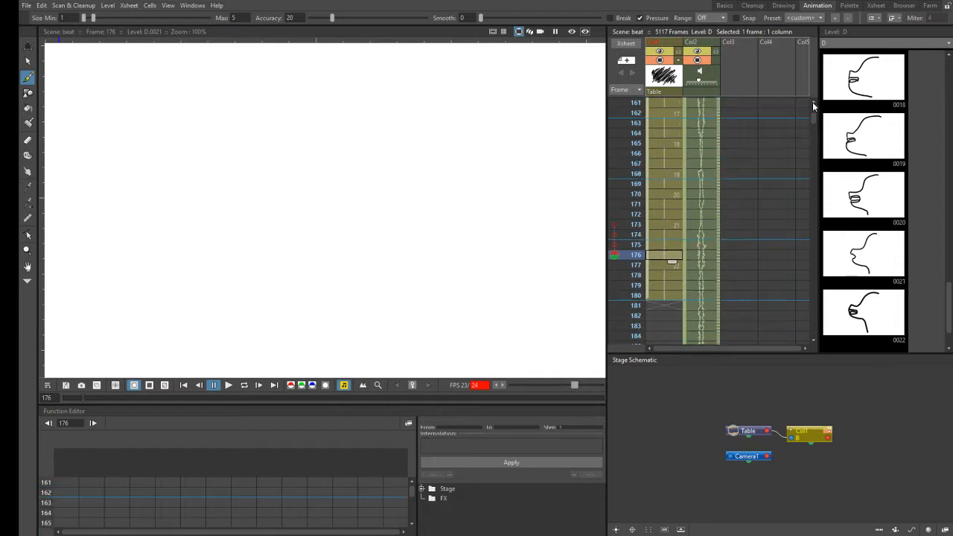
scroll(813, 105, up, 4)
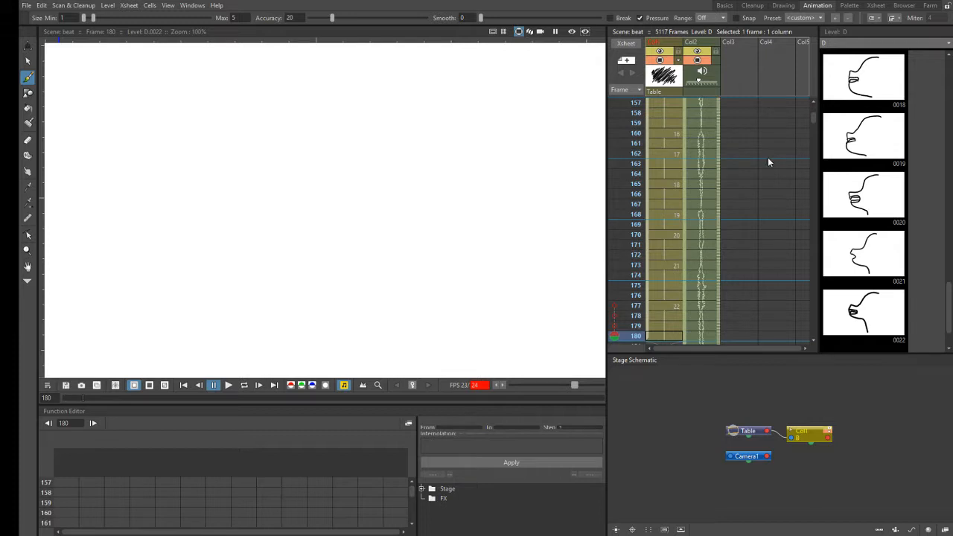
- Make frame 181, the first frame after the last exposed drawing, current in the first column
click(815, 339)
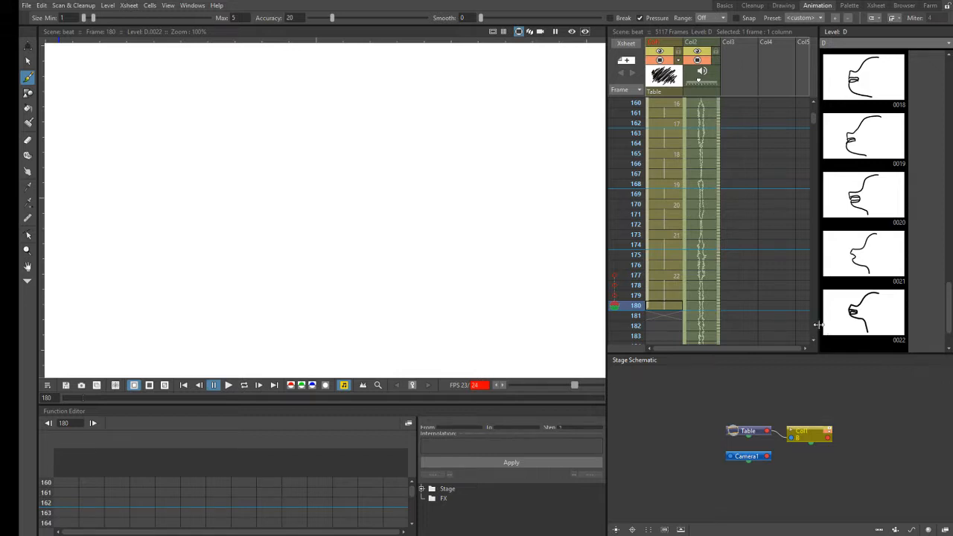
click(815, 340)
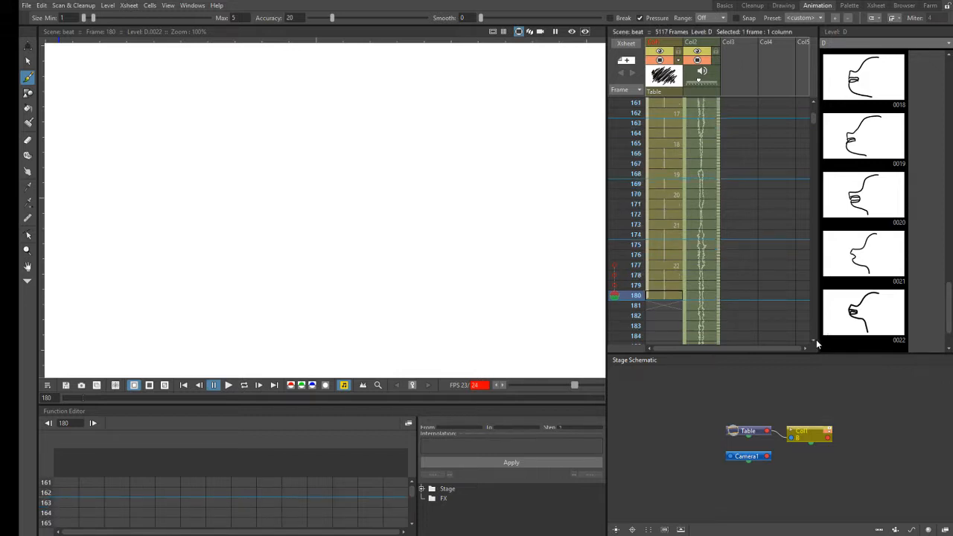
click(816, 339)
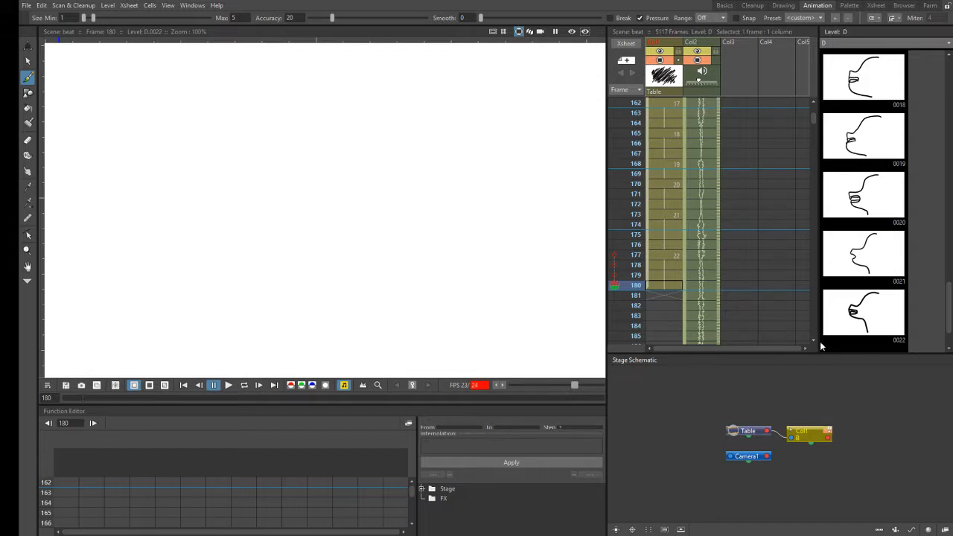
click(814, 340)
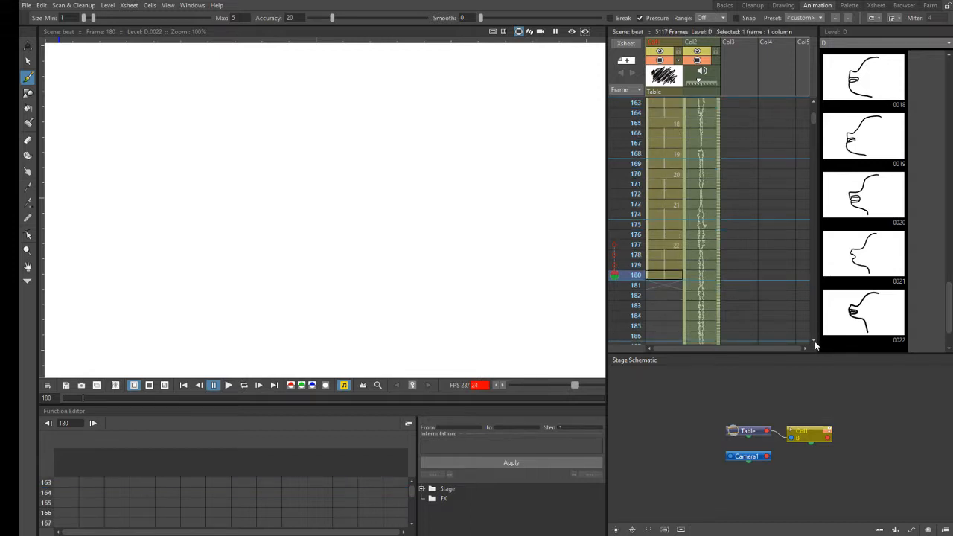
click(814, 341)
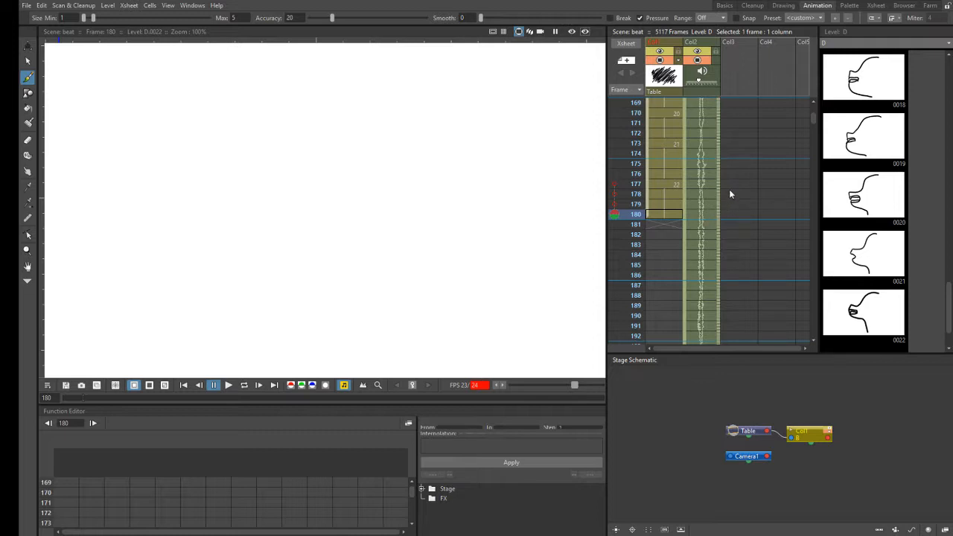
click(671, 224)
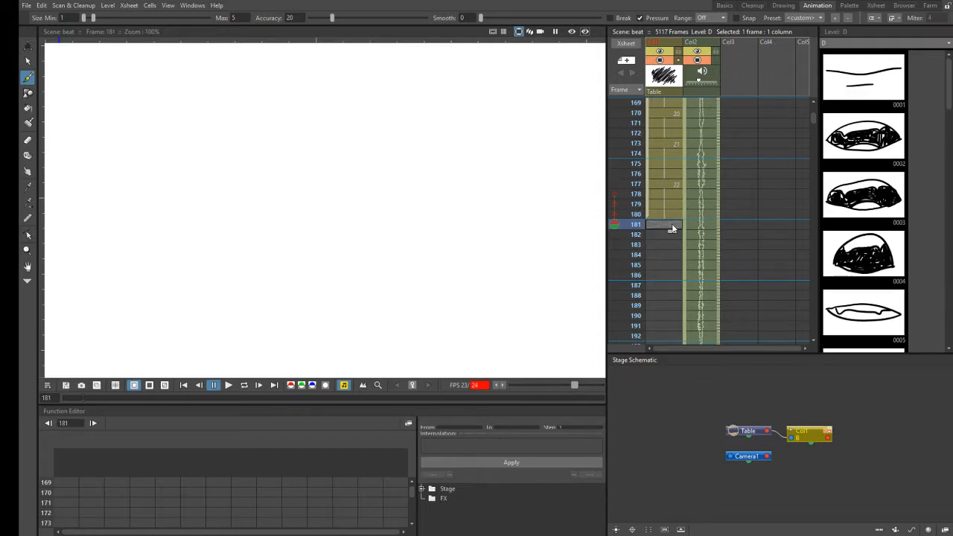
click(615, 225)
- Scrub the Col2 audio between frames 169 and 181, then move the current frame to 183
drag(728, 179, 728, 230)
key(Up)
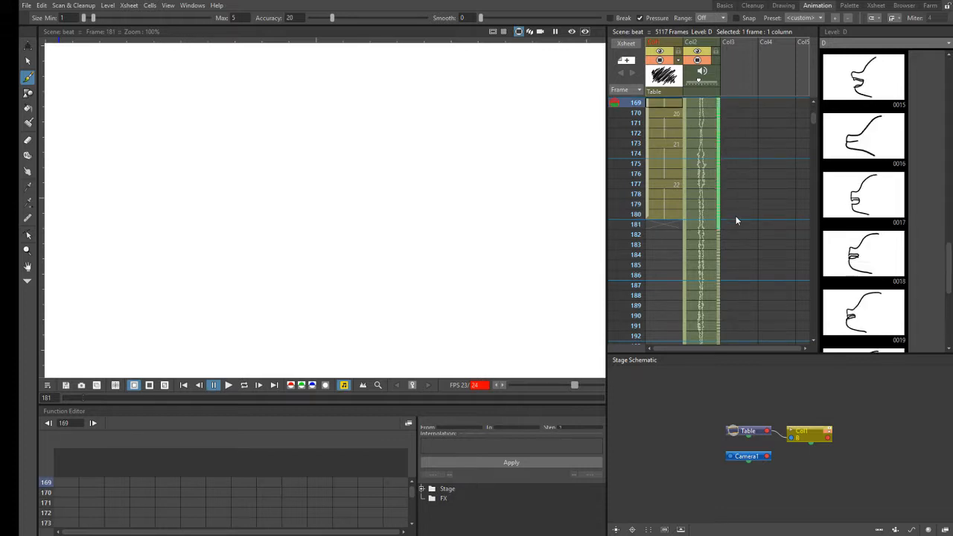
key(Down)
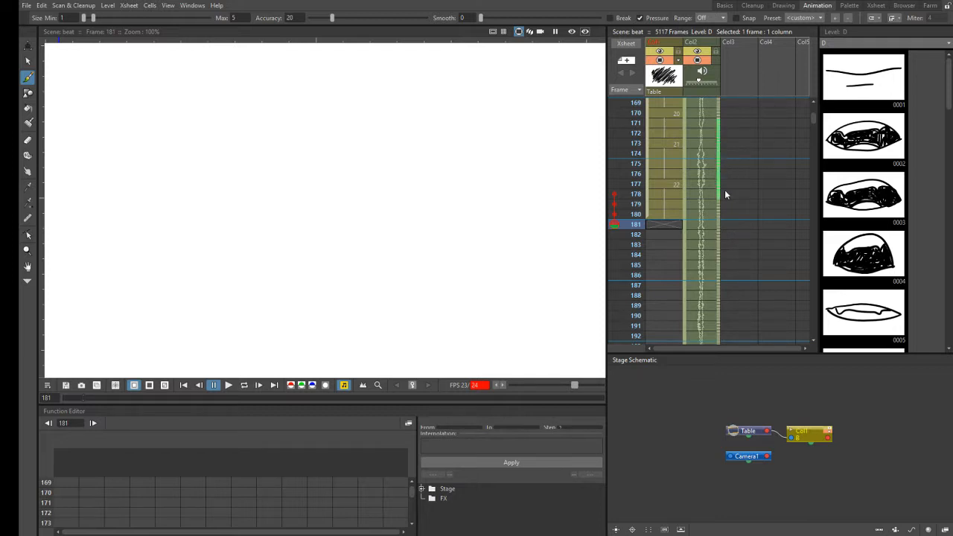
click(727, 245)
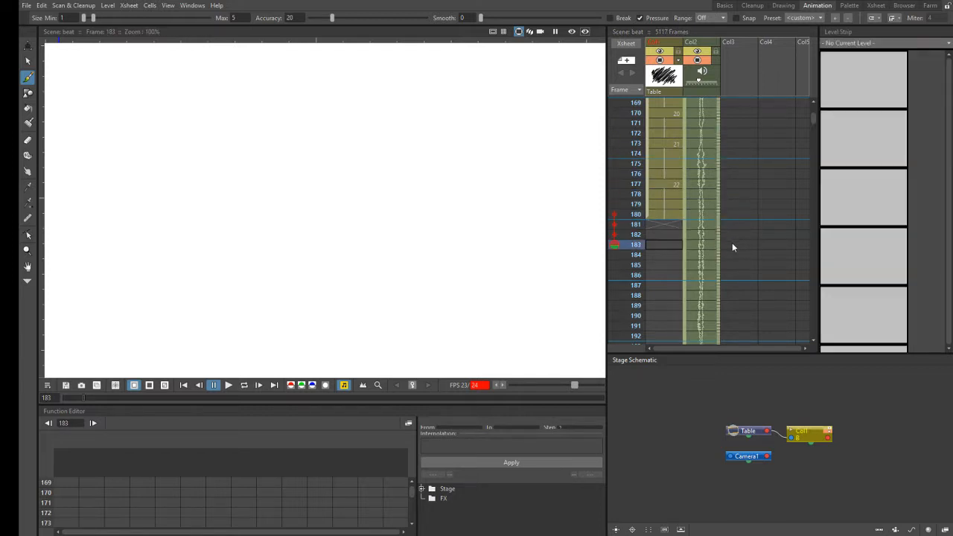
- Scrub the Col2 audio from frame 181 to about frame 185, then return to the frame 181 cell in the first column
click(720, 224)
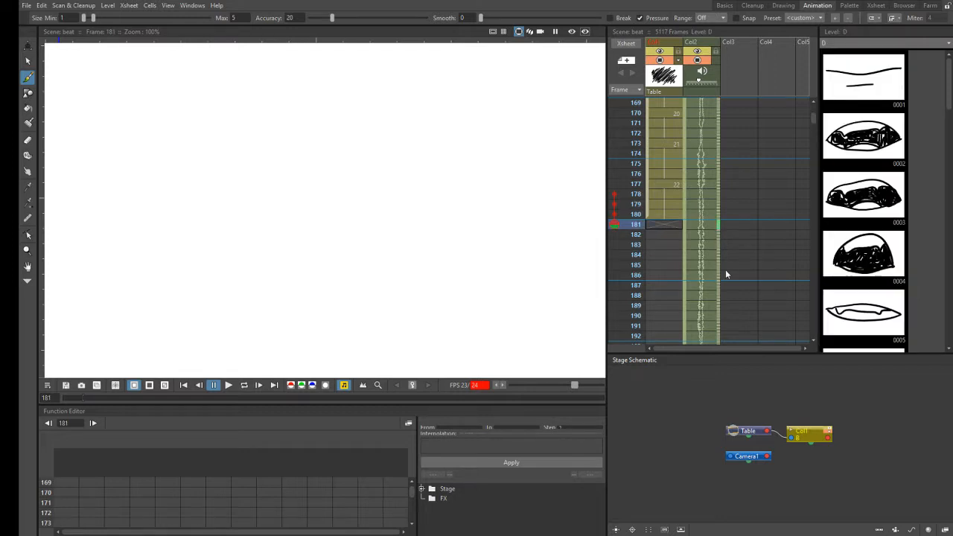
drag(720, 232, 722, 252)
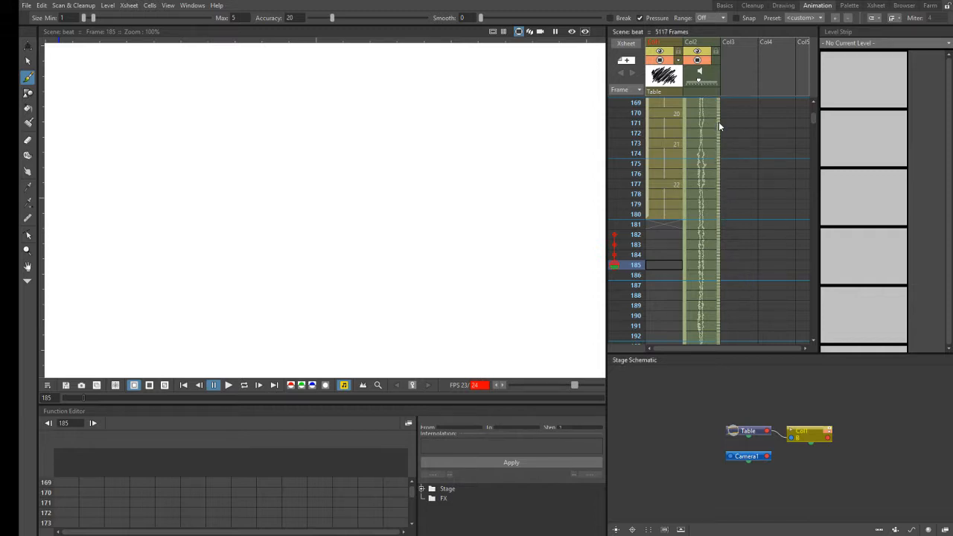
click(723, 232)
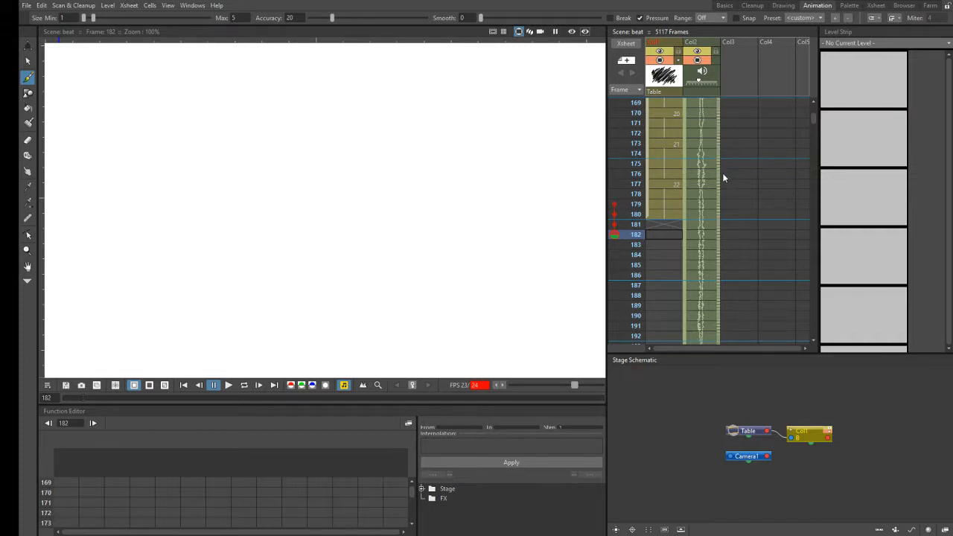
click(674, 225)
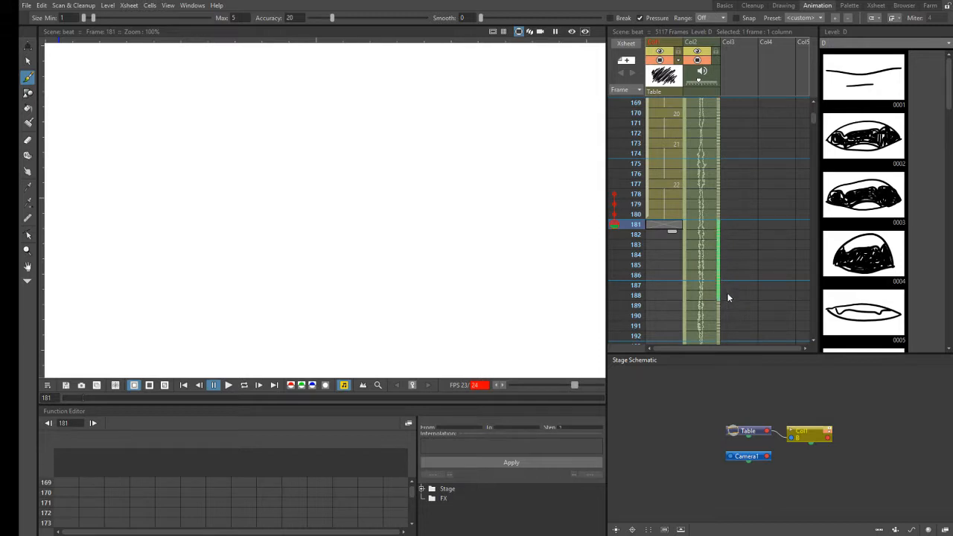
- Scrub the Col2 audio between frames 177 and 188 to locate the next sound, ending with frame 186 current
key(Down)
key(Down)
key(Down)
key(Down)
key(Down)
key(Down)
key(Down)
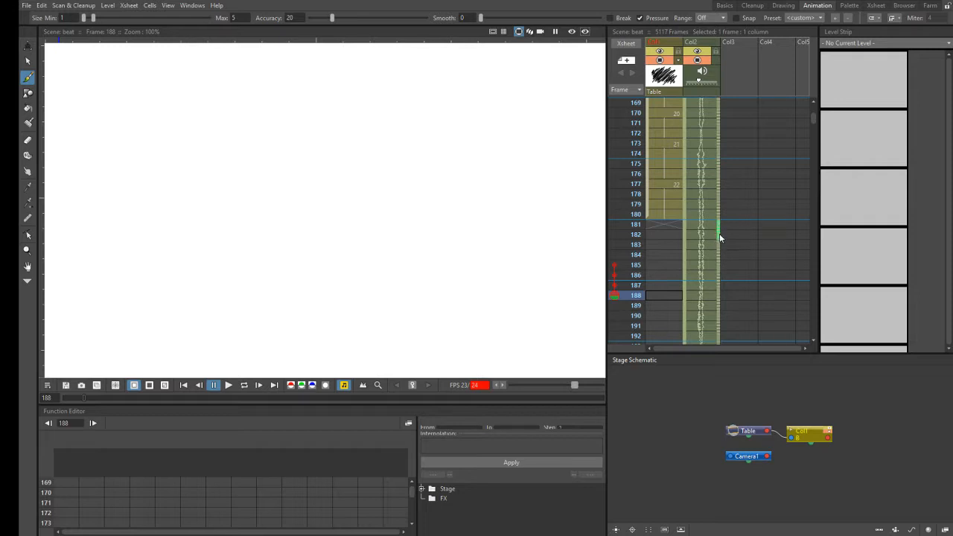
key(Up)
key(Up)
key(Up)
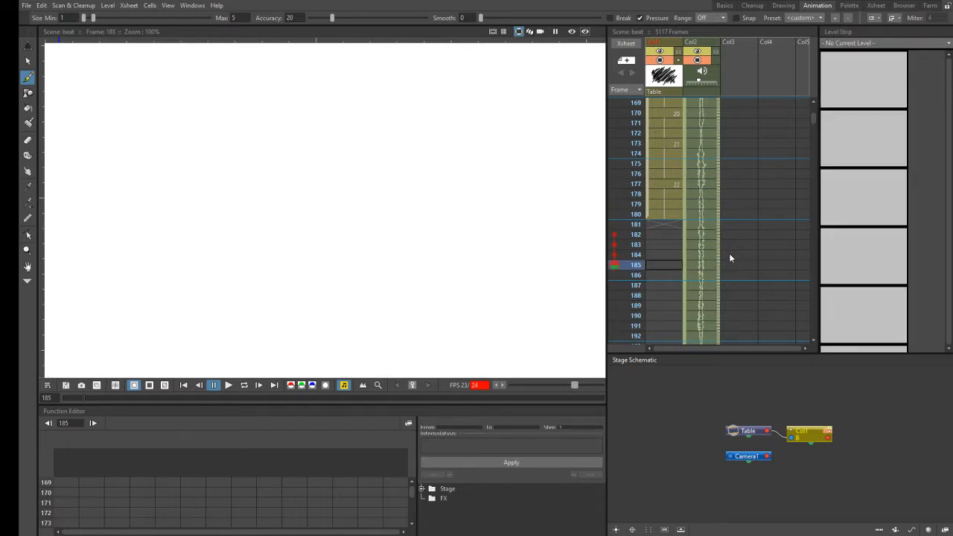
key(Up)
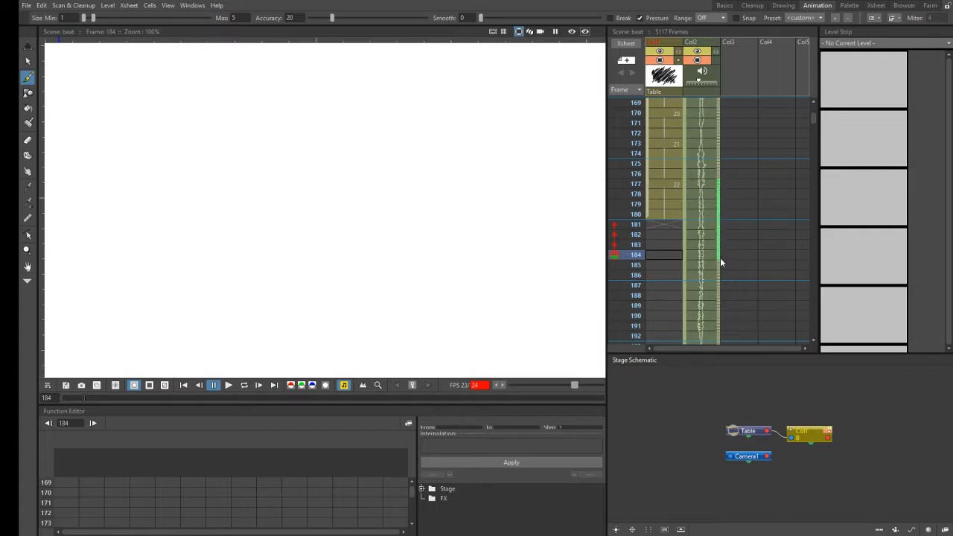
key(Down)
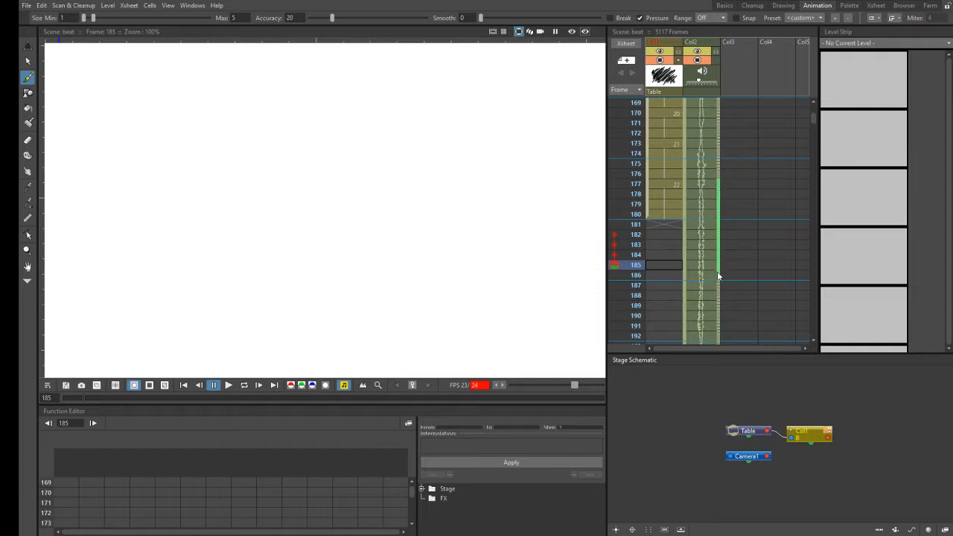
key(Down)
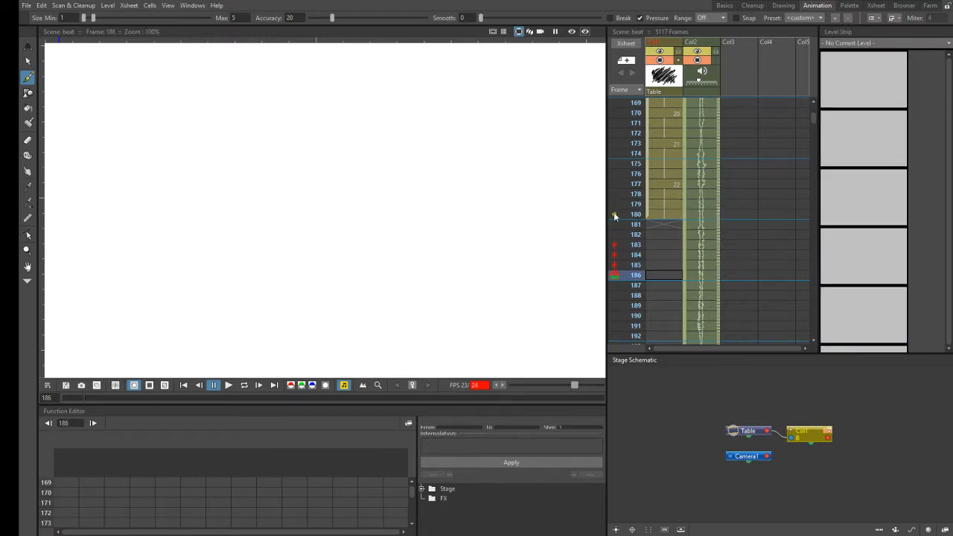
- Check the start of drawing 22 at frame 177, then select the empty frame 181 cell in the first column
click(670, 224)
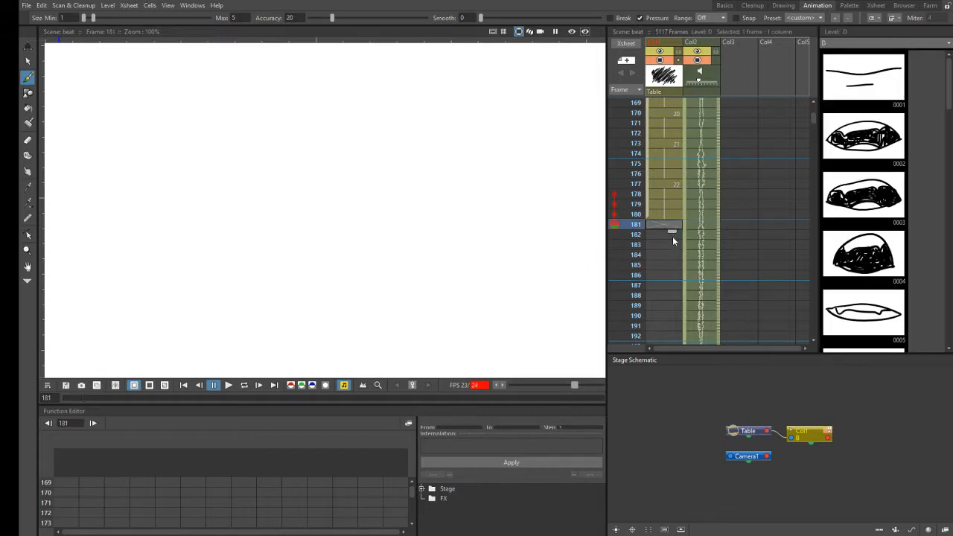
click(672, 183)
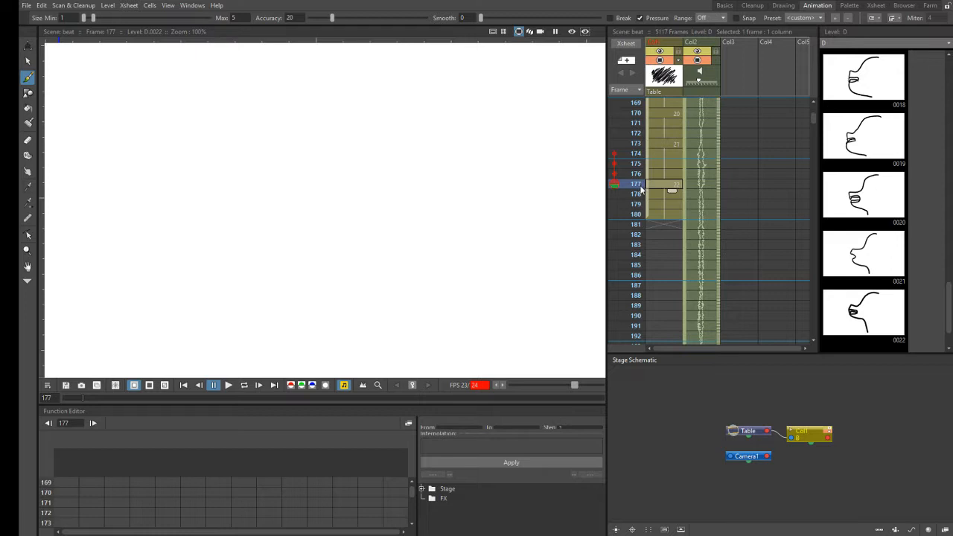
click(647, 215)
click(666, 226)
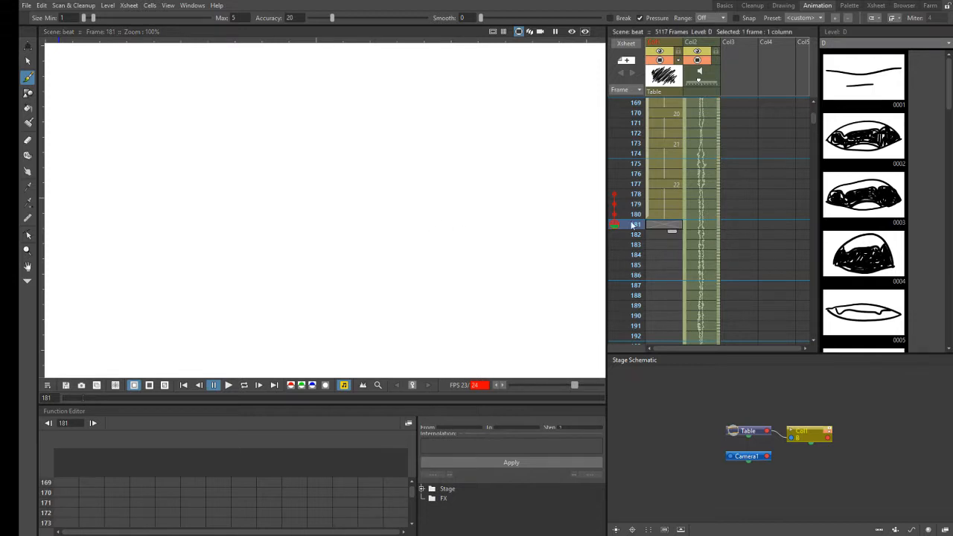
click(614, 211)
- Scrub the Col2 audio between frames 181 and 186, then reselect the frame 181 cell in the first column
drag(719, 249, 719, 252)
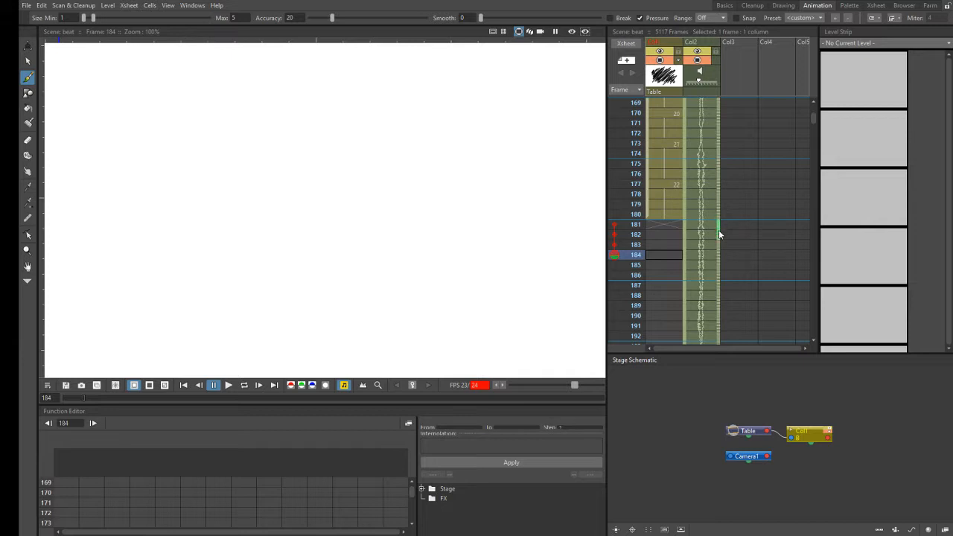
drag(716, 275, 719, 278)
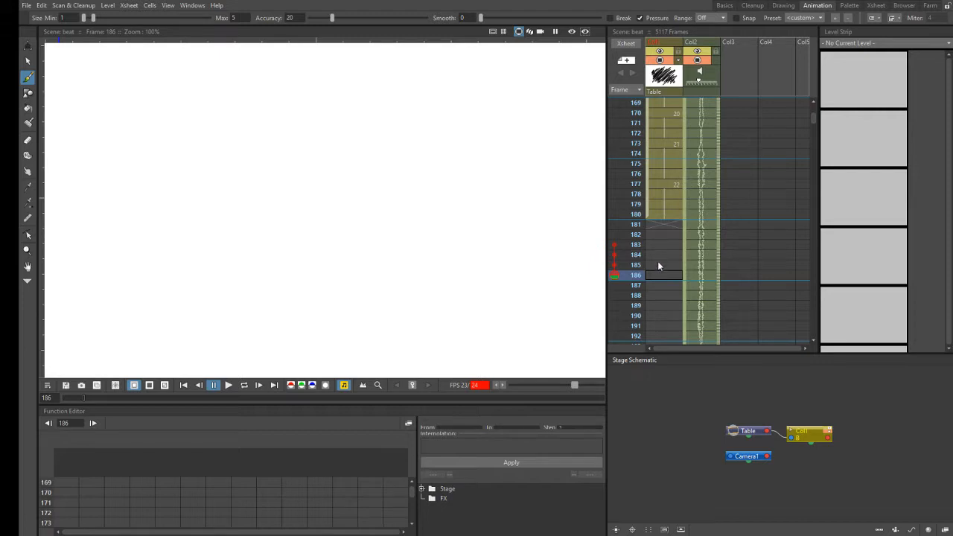
click(665, 225)
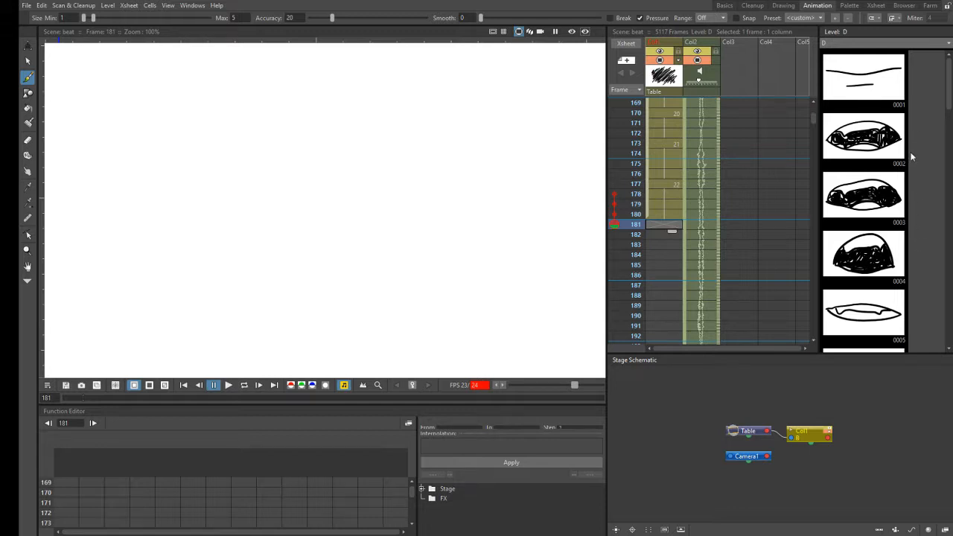
- Browse level D's mouth drawings in the Level Strip from 0001 through to 0022
drag(949, 93, 935, 180)
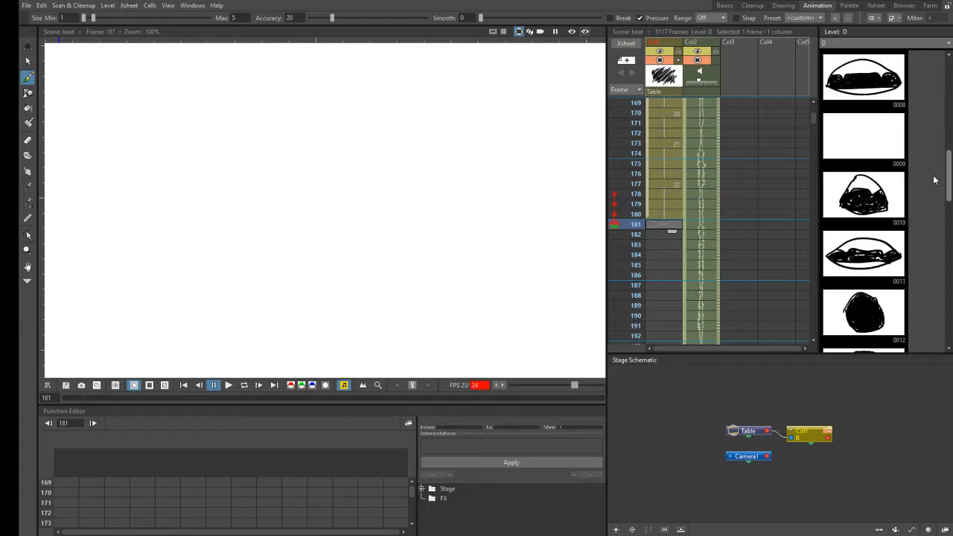
drag(935, 180, 866, 224)
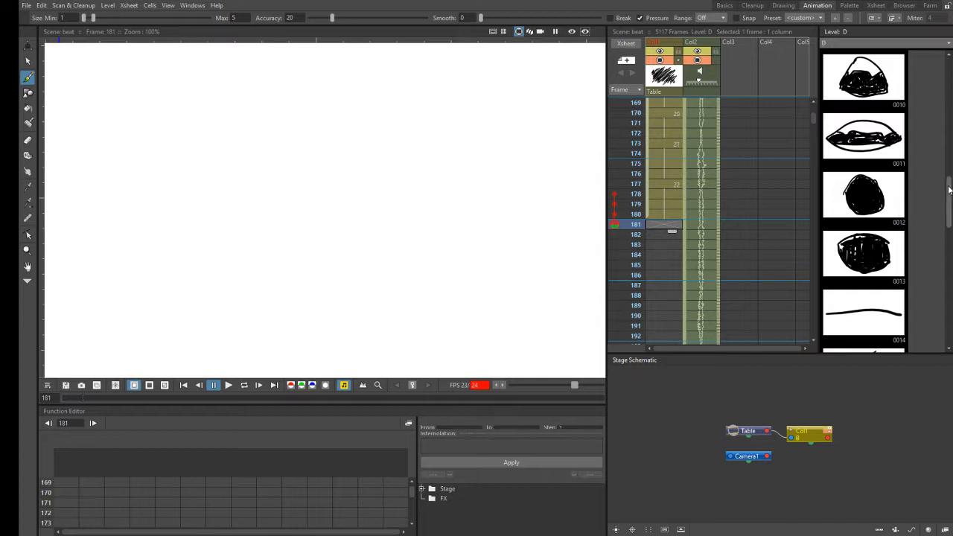
drag(950, 187, 942, 304)
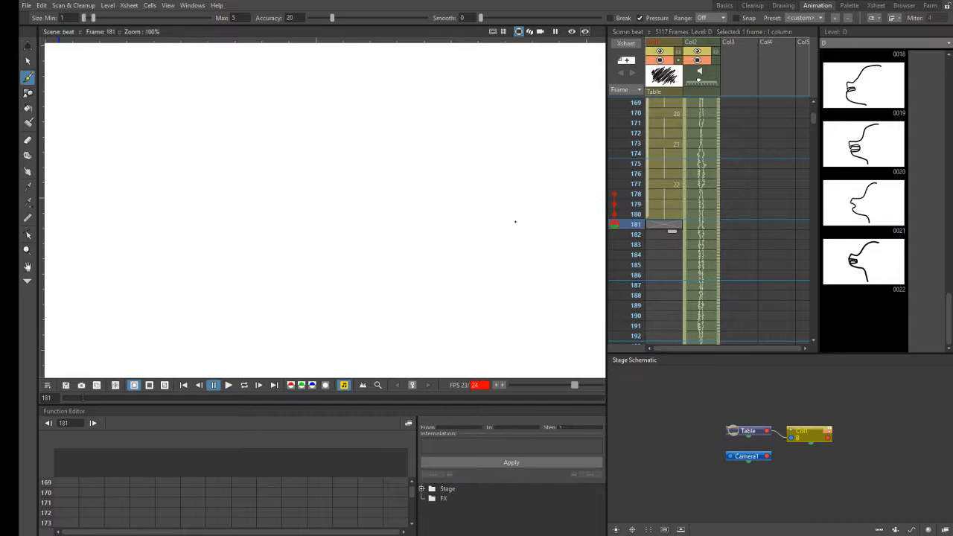
- Brush a side-profile mouth drawing from nose to chin at frame 181 and extend its exposure through frame 185
click(385, 210)
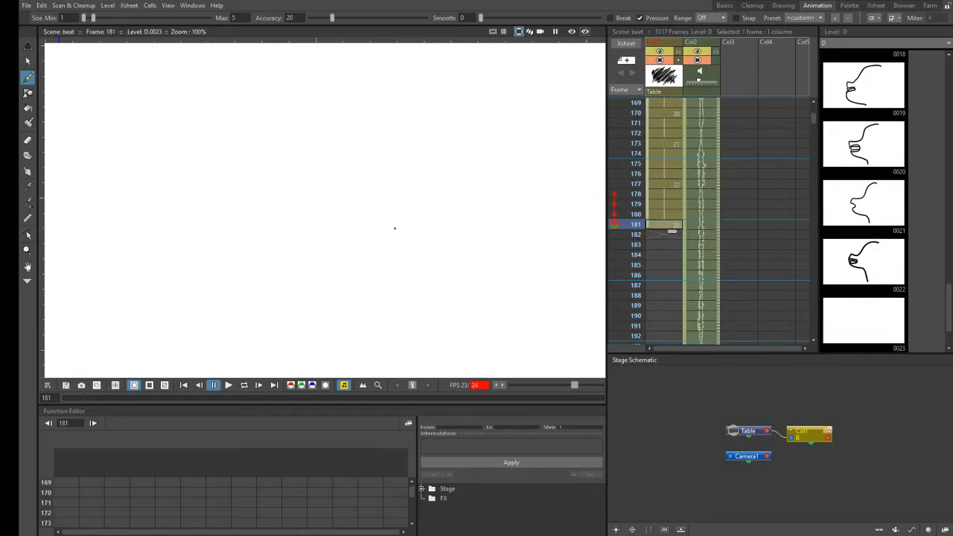
drag(385, 210, 388, 228)
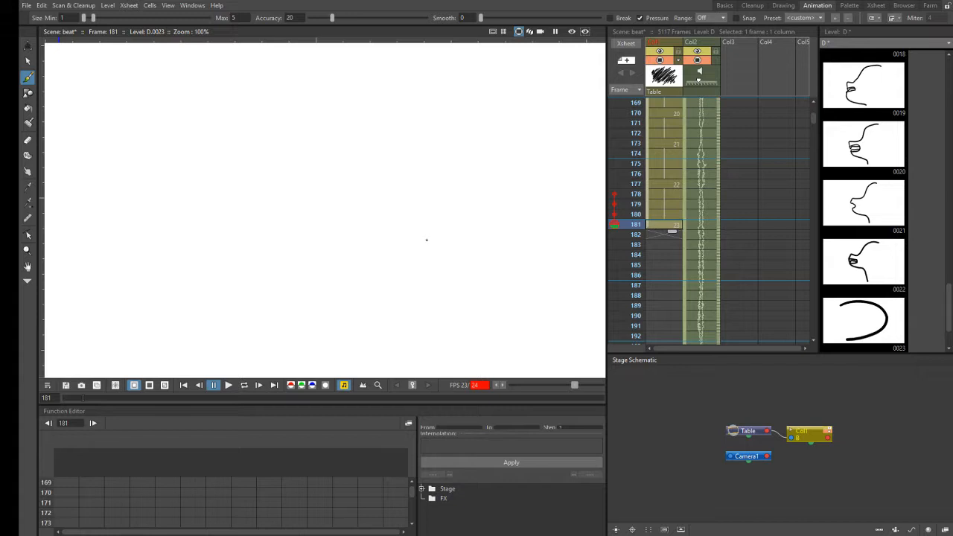
drag(389, 229, 439, 265)
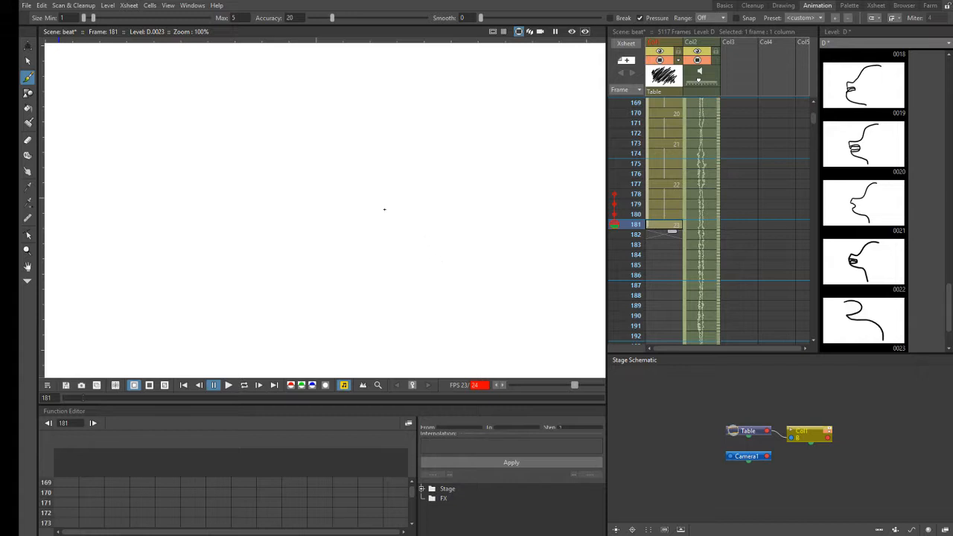
drag(386, 196, 464, 150)
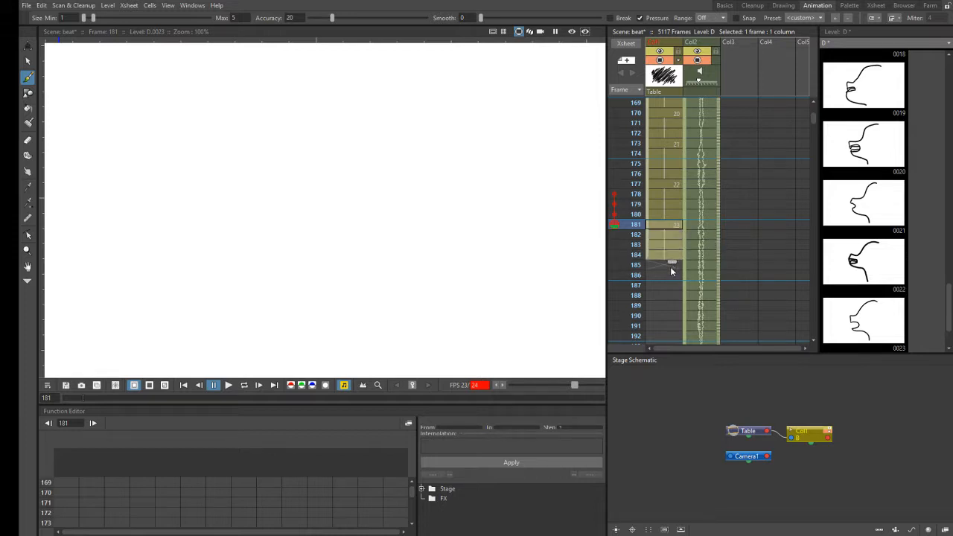
drag(670, 270, 670, 274)
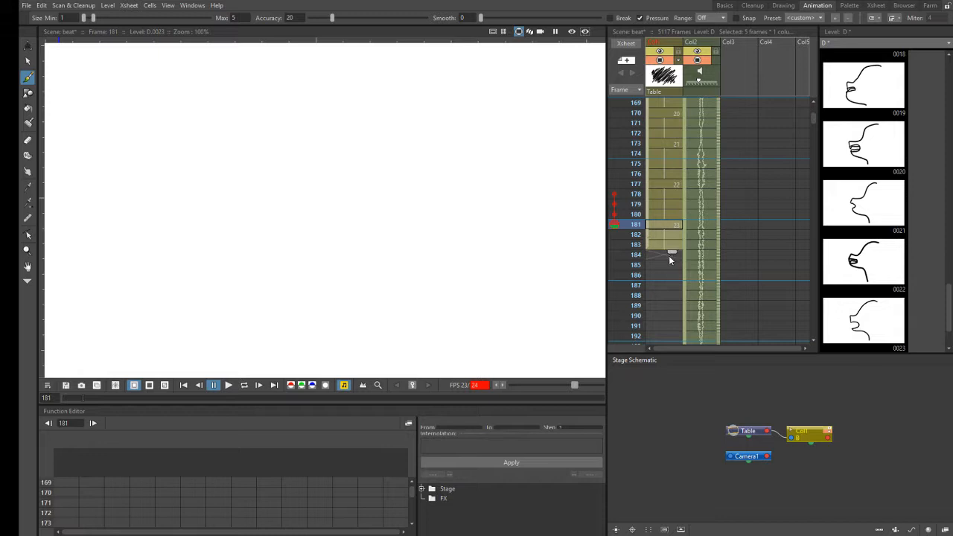
drag(668, 275, 668, 235)
- Scrub the Col2 audio between frames 169 and 191, checking frames 186 and 190 after the exposed drawings
click(720, 100)
click(716, 313)
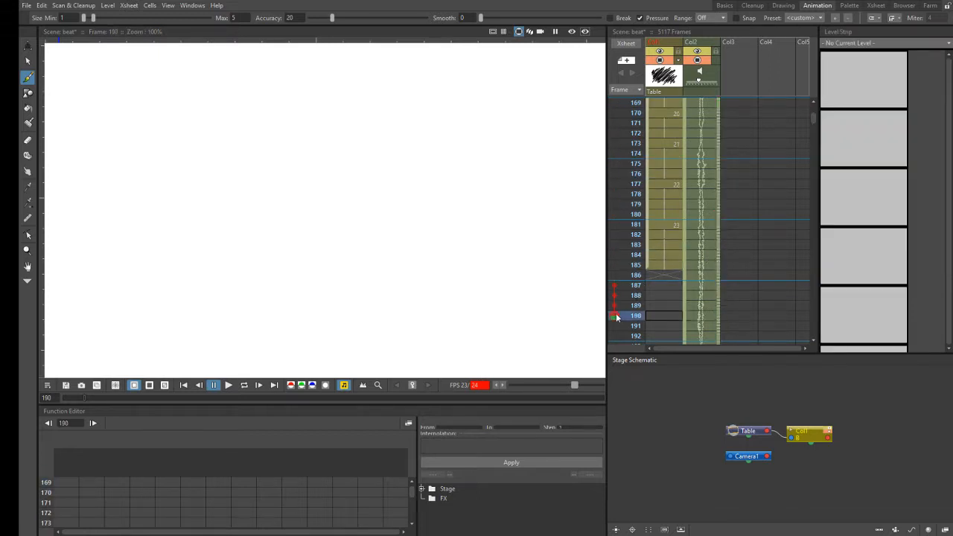
click(647, 276)
click(617, 275)
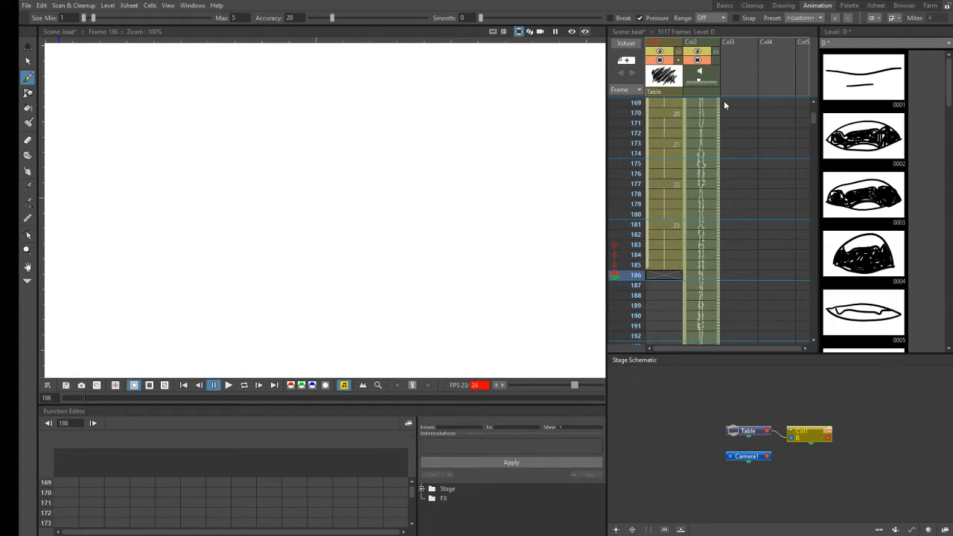
drag(717, 102, 705, 273)
drag(704, 325, 711, 309)
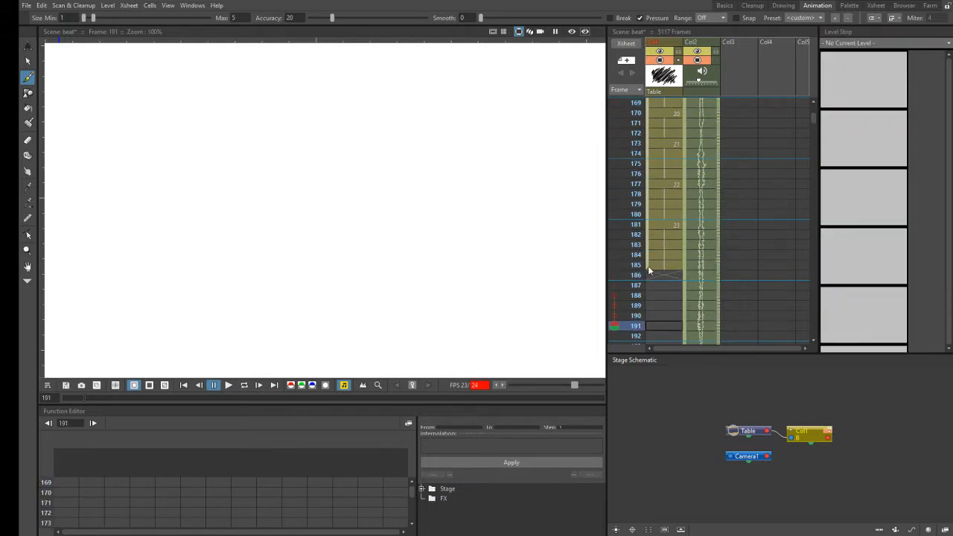
- Erase the lips of the profile drawing at frame 181 and redraw them with the Brush tool
click(659, 225)
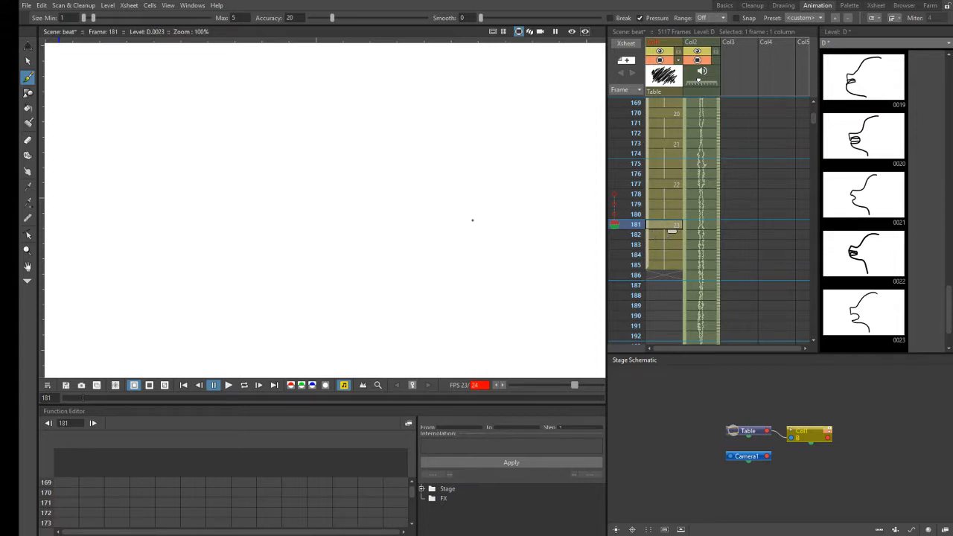
click(27, 139)
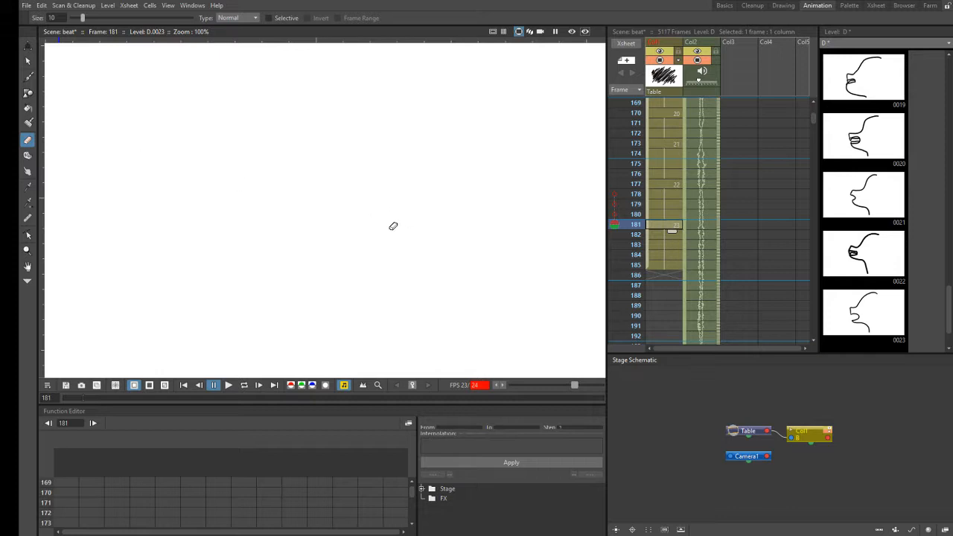
drag(412, 211, 412, 218)
click(27, 76)
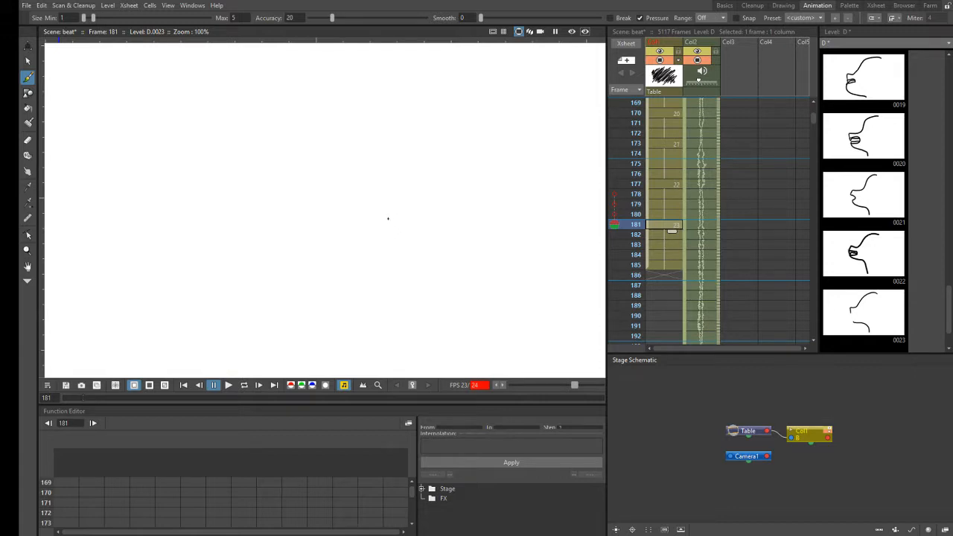
- Brush a small curve inside the profile at frame 185 and compare the held drawing across frames 182 to 185
click(661, 236)
click(663, 245)
click(663, 256)
click(665, 266)
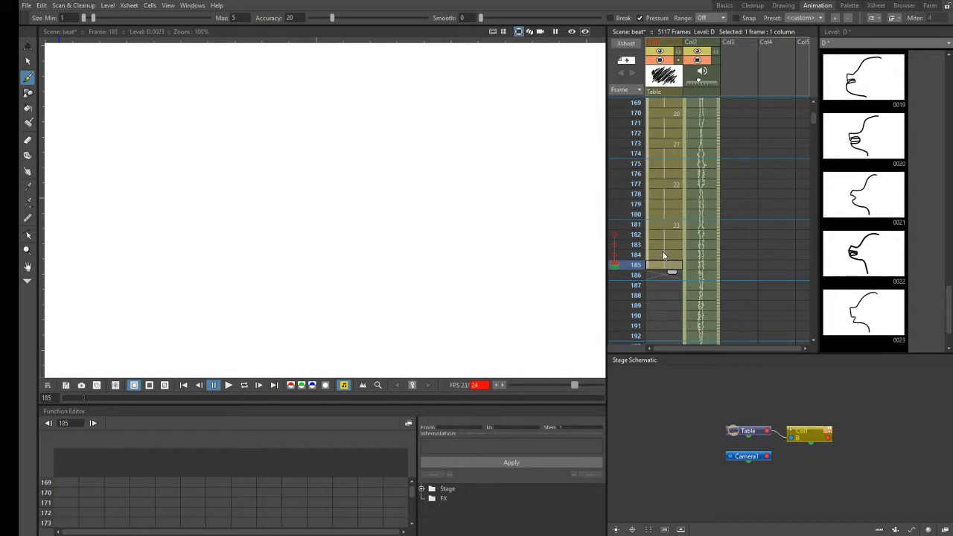
click(665, 255)
click(660, 264)
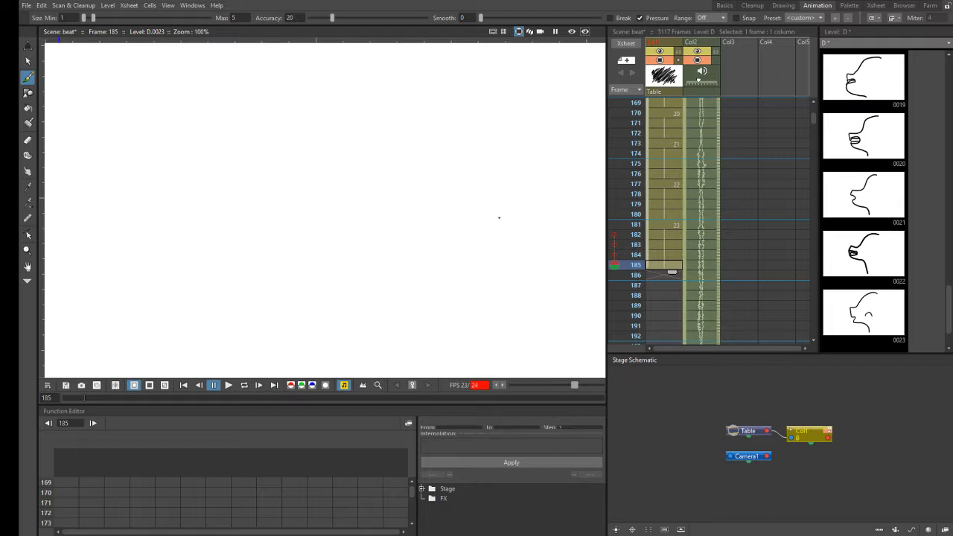
click(667, 235)
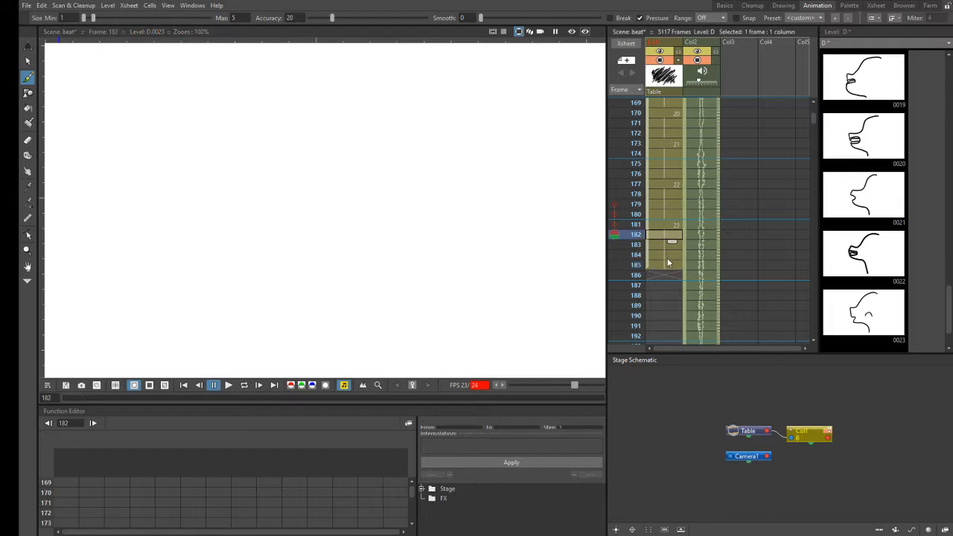
click(667, 264)
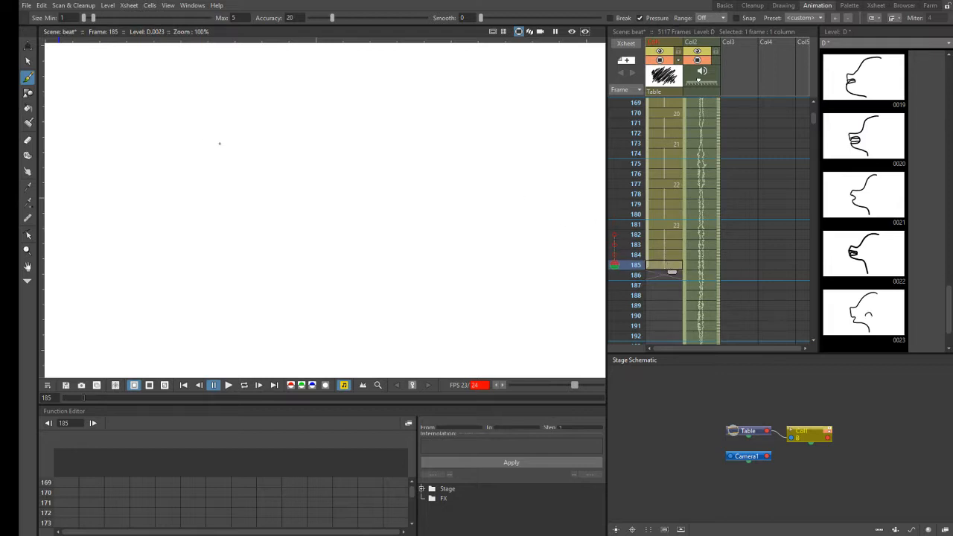
- Erase the small extra curve from the profile drawing at frame 185 and reactivate the Brush tool
click(27, 139)
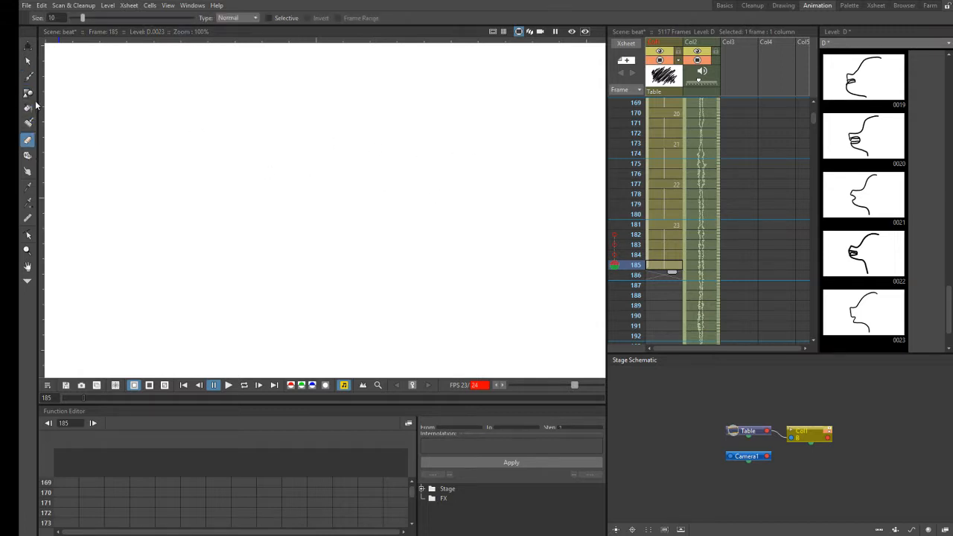
click(28, 78)
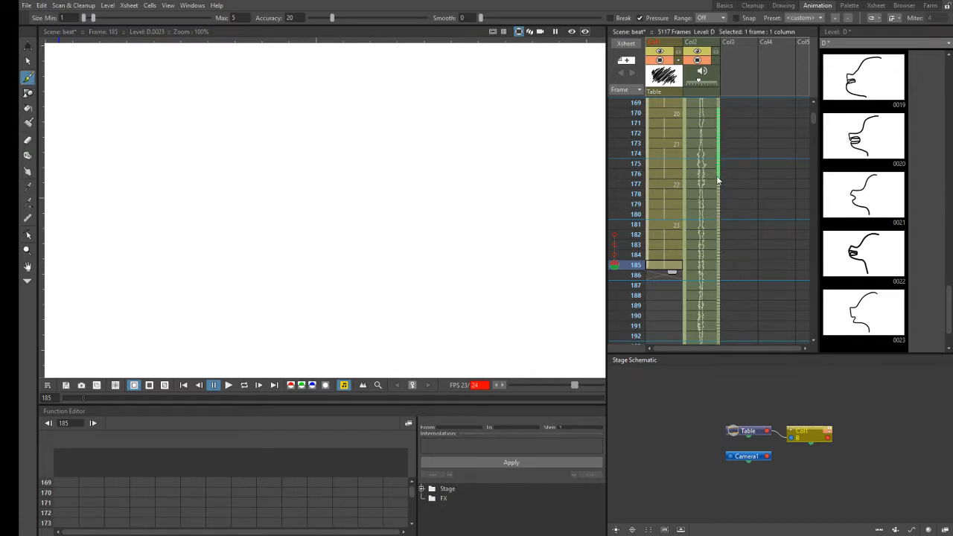
- Scrub the Col2 audio from about frame 172 to frame 186
drag(722, 312, 722, 313)
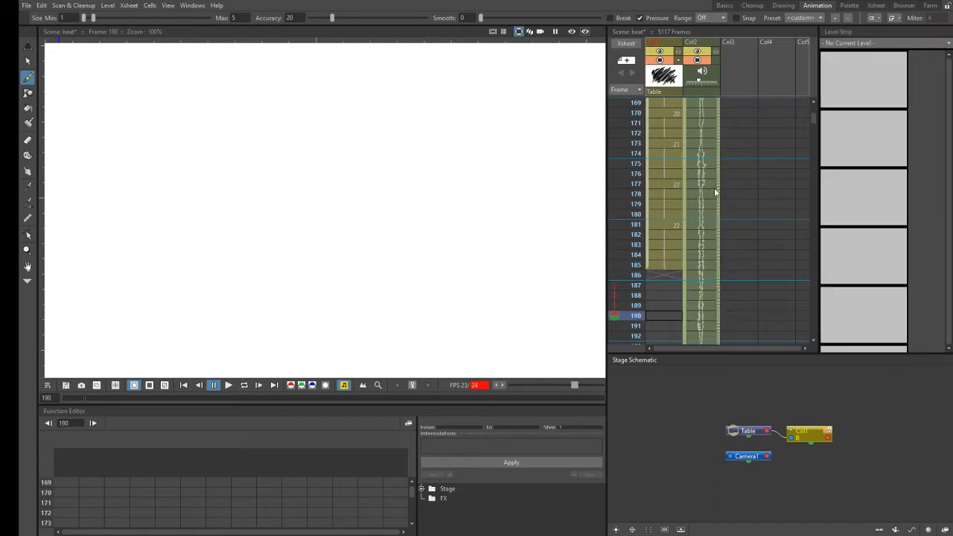
drag(718, 131, 719, 278)
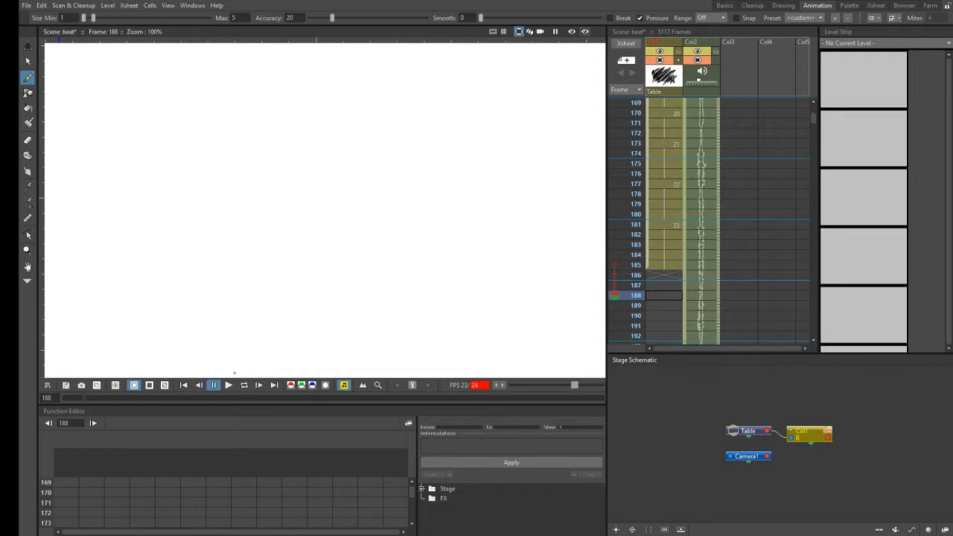
- Rewind to frame 1, play the lip-sync animation with its audio, and pause after the last exposed drawing
click(184, 385)
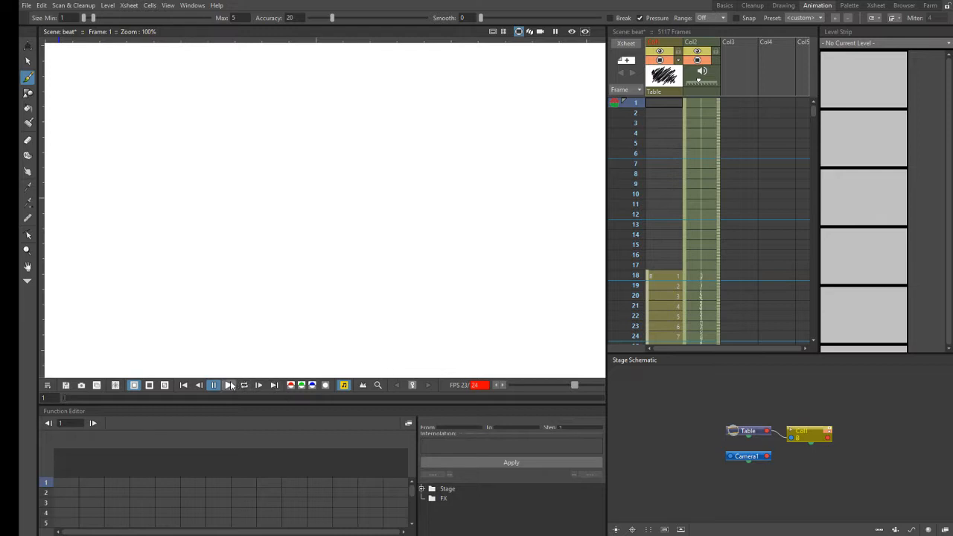
drag(816, 109, 815, 108)
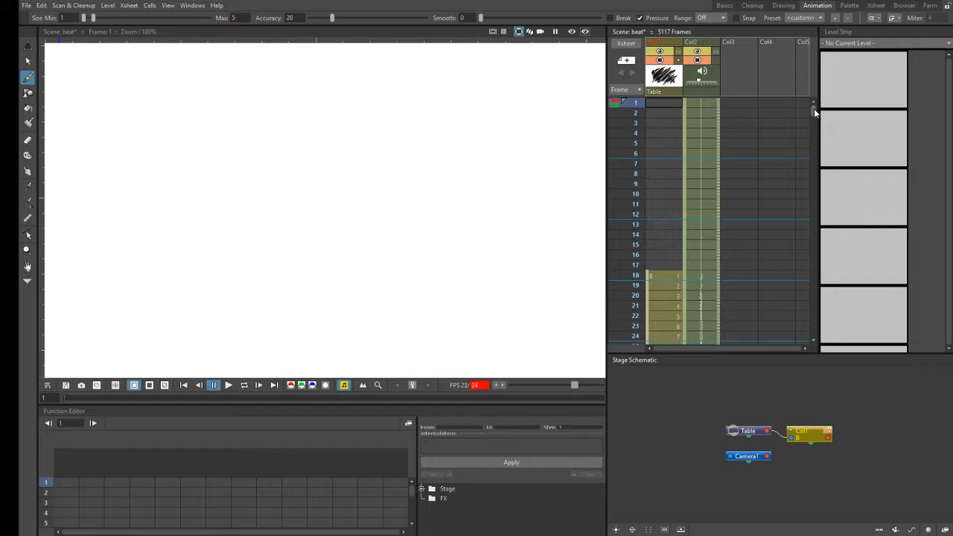
click(814, 341)
click(815, 341)
click(815, 342)
click(814, 342)
click(814, 342)
click(814, 342)
click(814, 342)
click(814, 342)
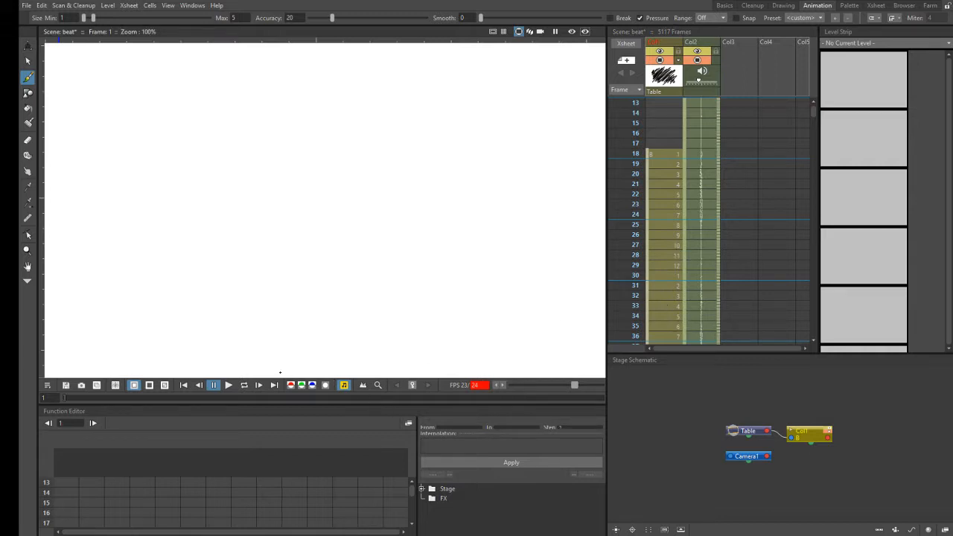
click(231, 385)
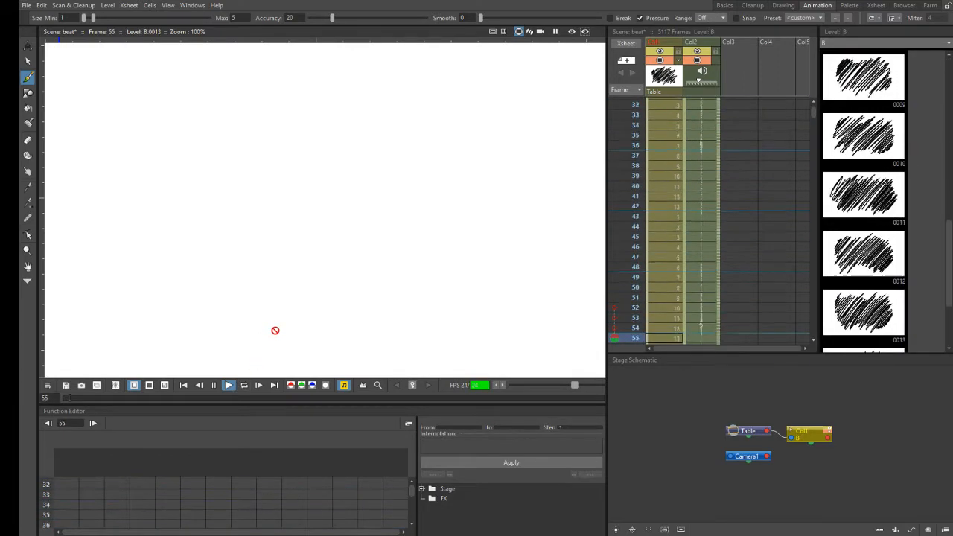
click(214, 385)
- Return to the end of the Col1 exposures and check frames 186 and 187
click(655, 176)
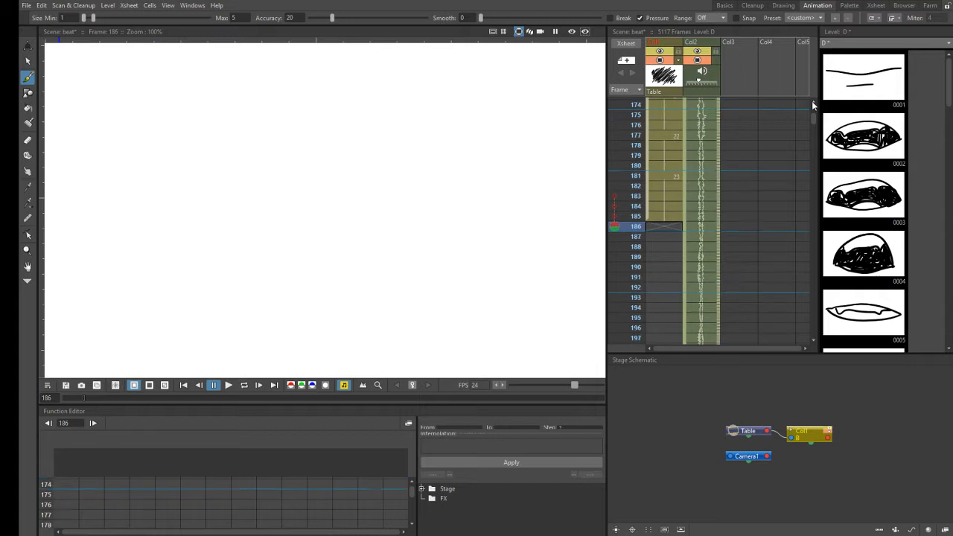
scroll(814, 101, up, 3)
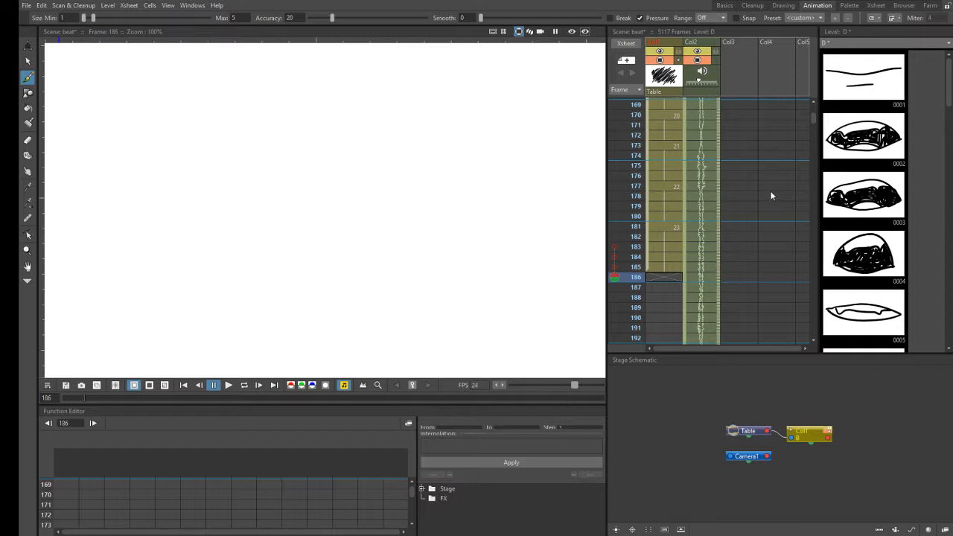
click(814, 341)
click(815, 340)
click(814, 343)
click(815, 342)
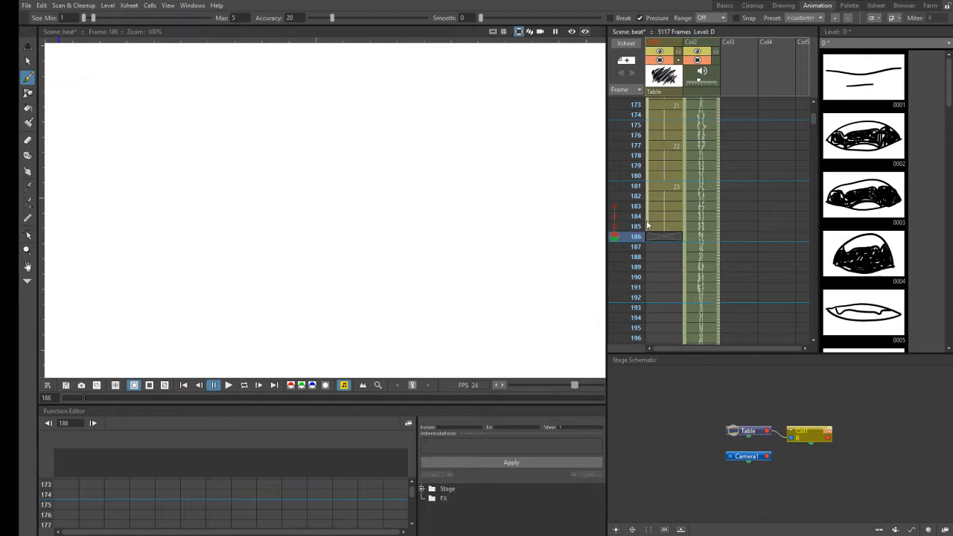
click(616, 246)
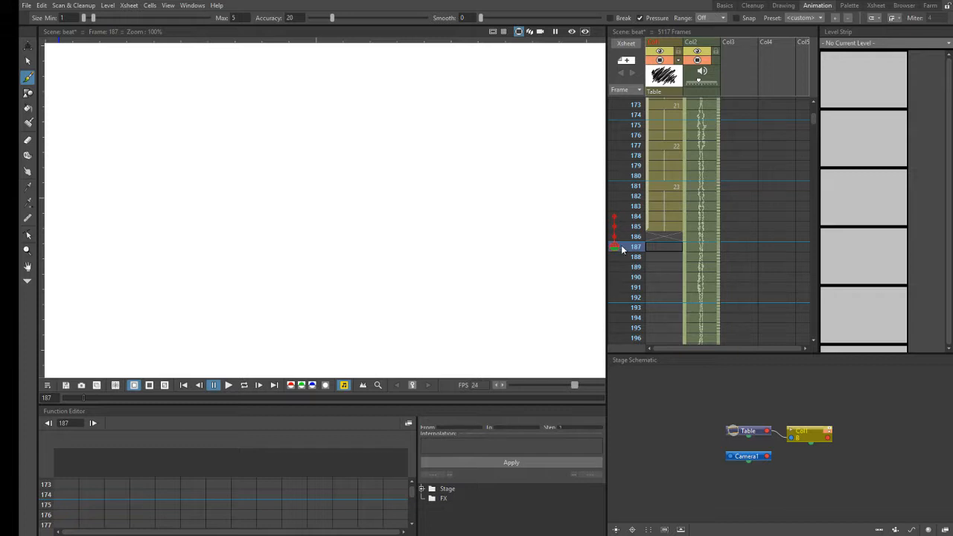
click(628, 236)
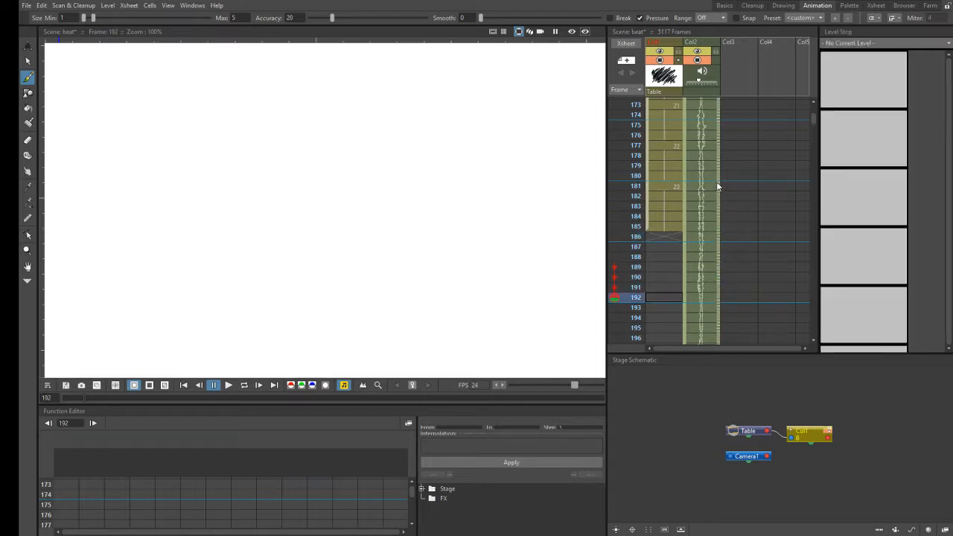
- Scrub short stretches of the Col2 audio between frames 176 and 191 to identify the sound following frame 186
drag(719, 183, 721, 234)
mouse_move(726, 273)
mouse_down()
mouse_move(727, 296)
mouse_move(731, 273)
mouse_up()
drag(719, 234, 728, 293)
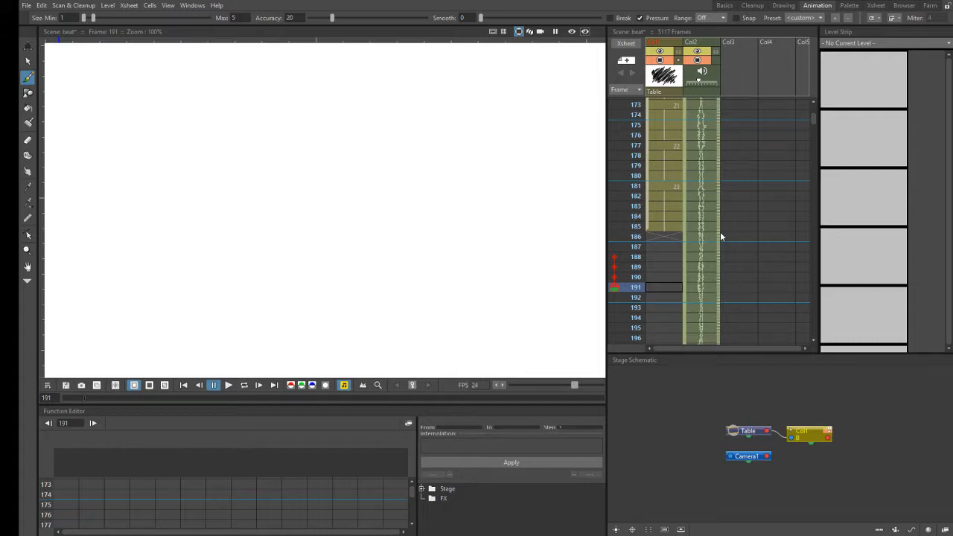
drag(721, 293, 726, 288)
drag(719, 234, 720, 254)
drag(722, 287, 724, 291)
drag(723, 289, 723, 284)
drag(719, 237, 720, 268)
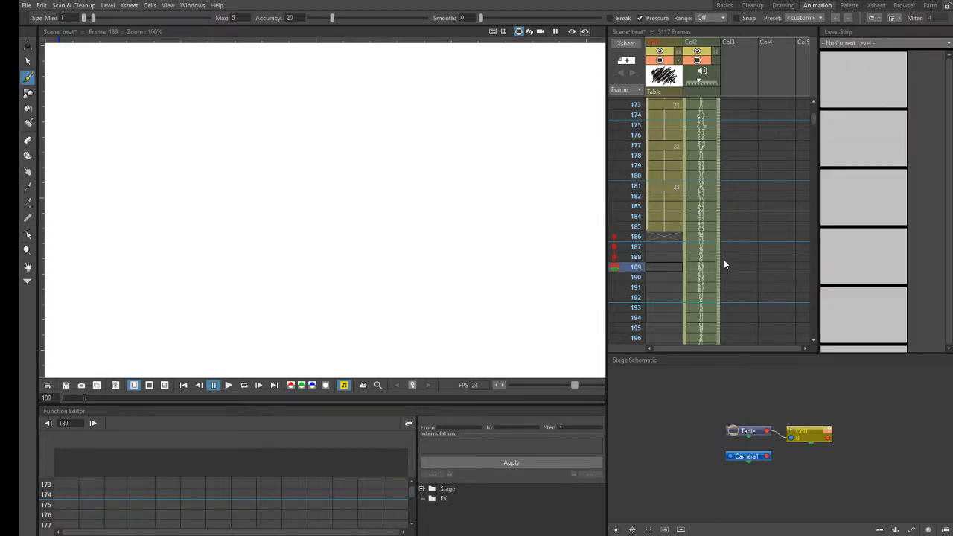
drag(719, 256, 723, 274)
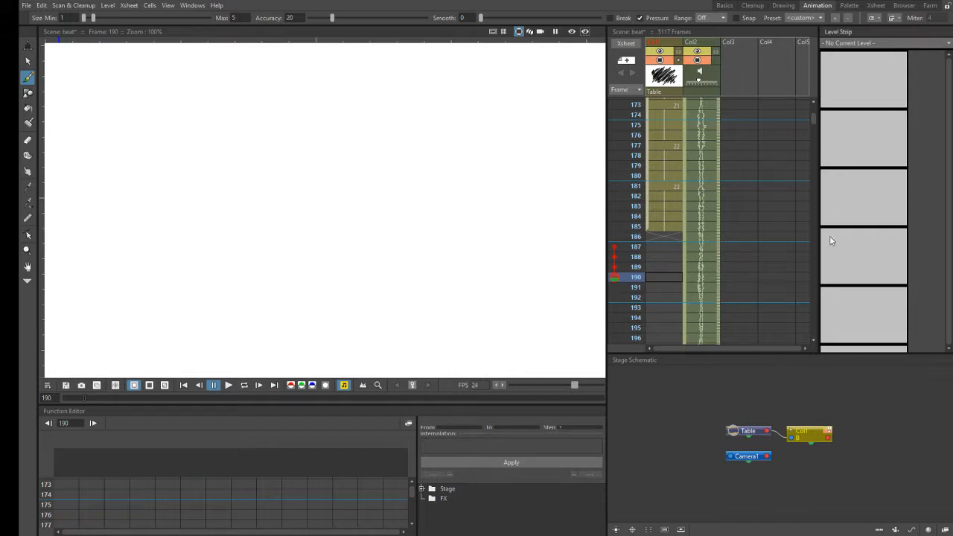
drag(718, 134, 719, 186)
drag(719, 245, 720, 262)
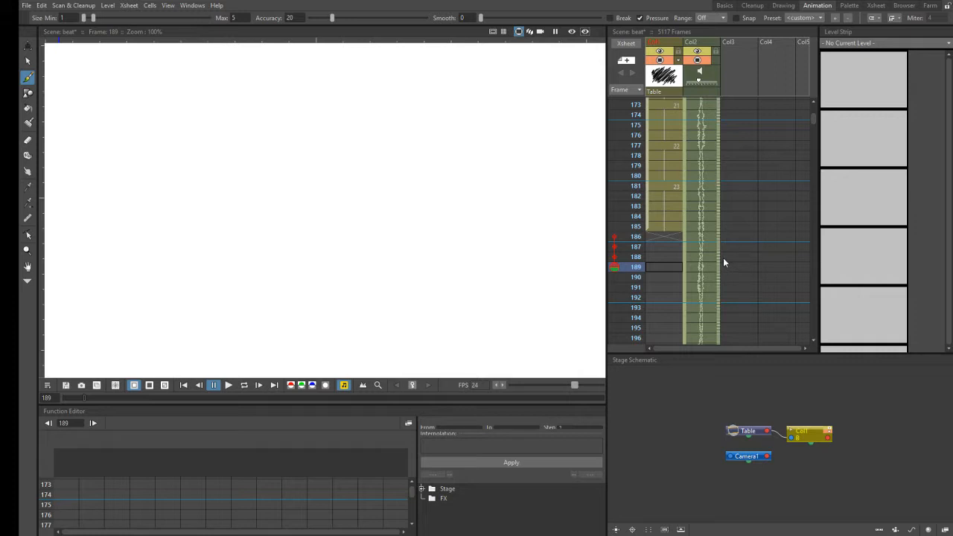
- Raise the volume of the Col2 audio column and scrub the sound from about frame 174 to 187
click(665, 237)
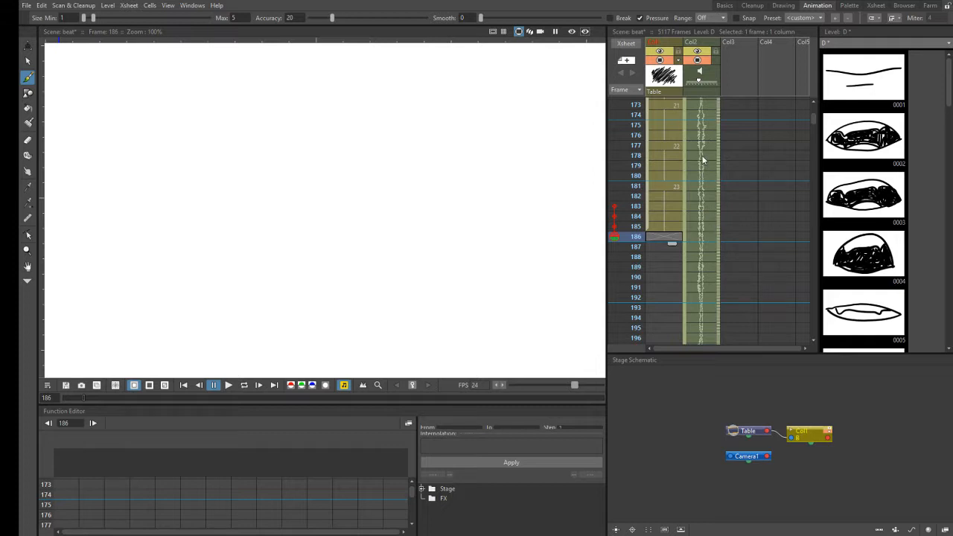
click(702, 78)
click(701, 83)
drag(701, 83, 707, 84)
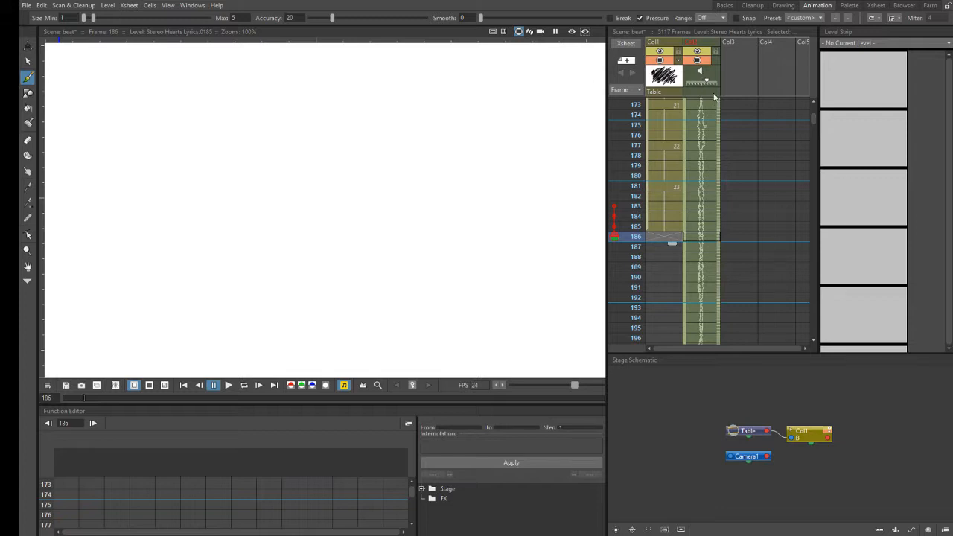
drag(720, 121, 725, 244)
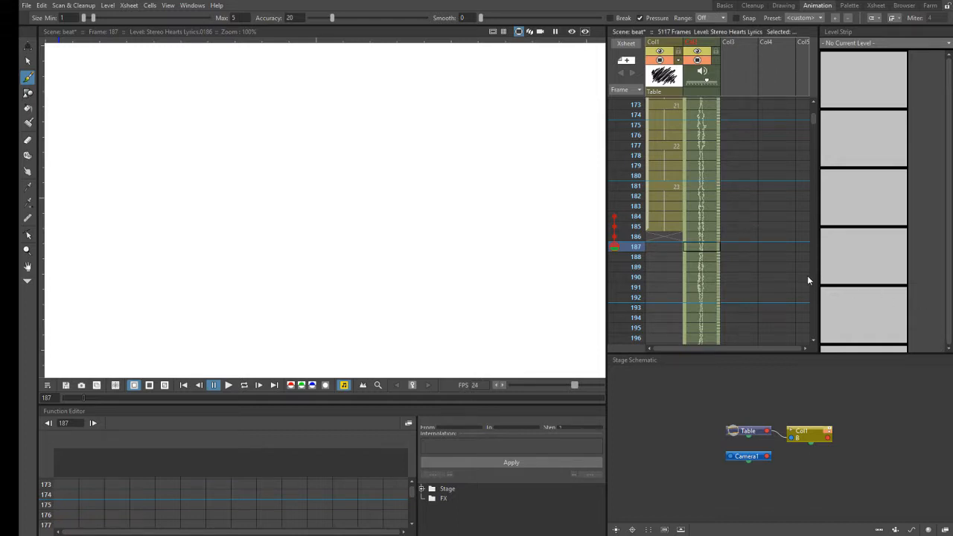
- Step through Col1 frames 186 to 190, replay the matching audio, and reselect the cell at frame 186
click(673, 238)
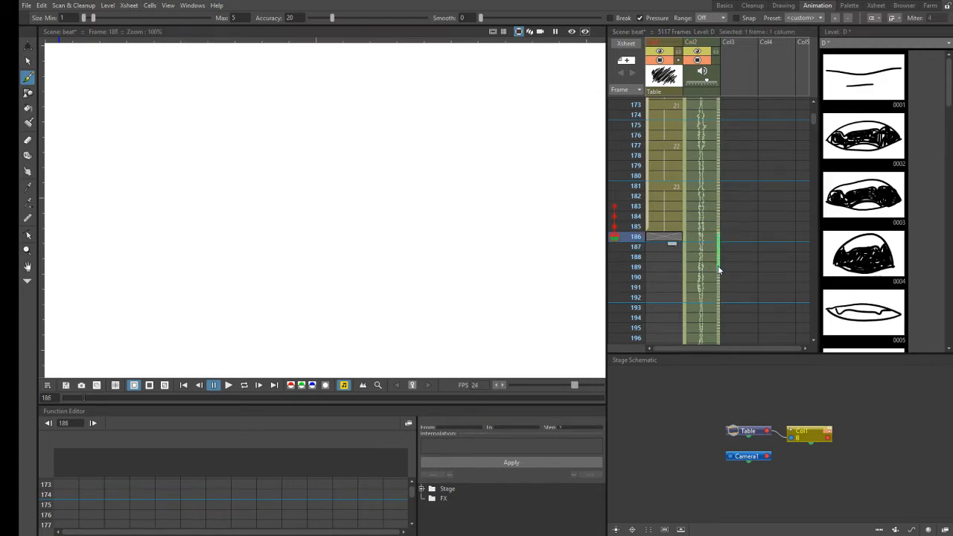
key(Down)
key(Down)
key(Down)
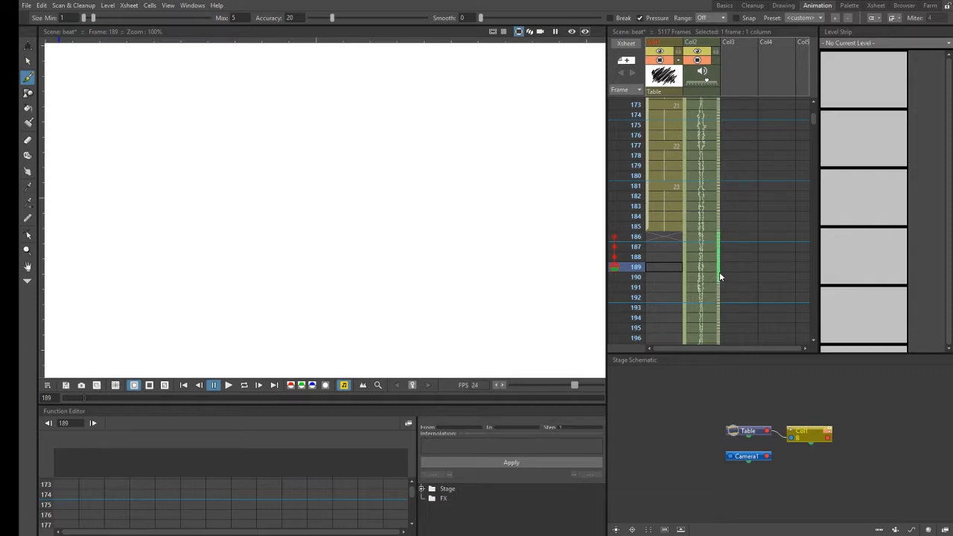
key(Down)
key(Up)
key(Up)
key(Up)
key(Up)
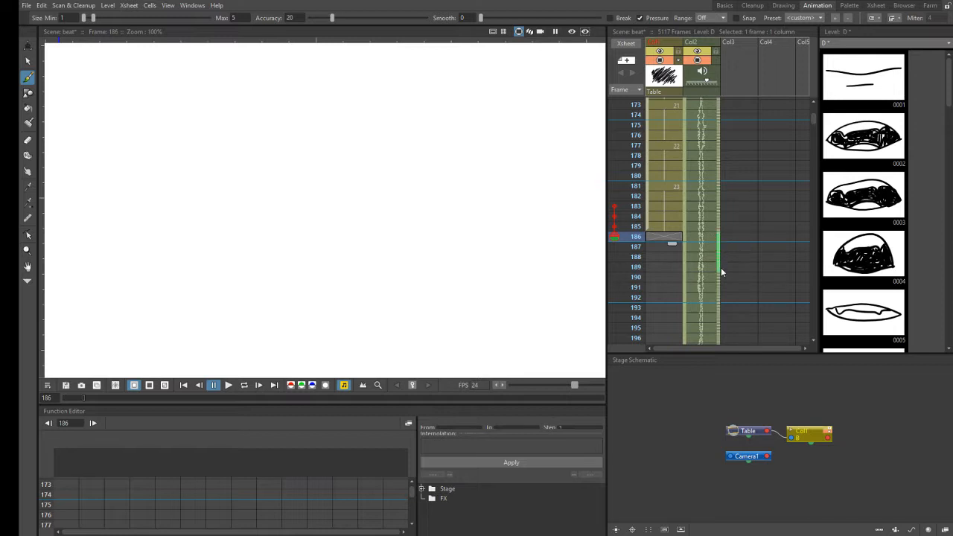
drag(721, 273, 718, 280)
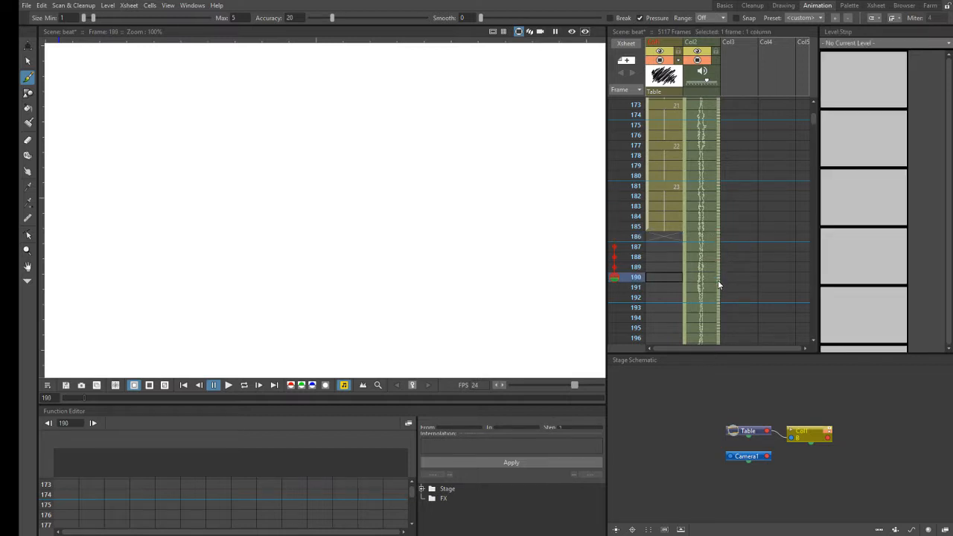
click(666, 238)
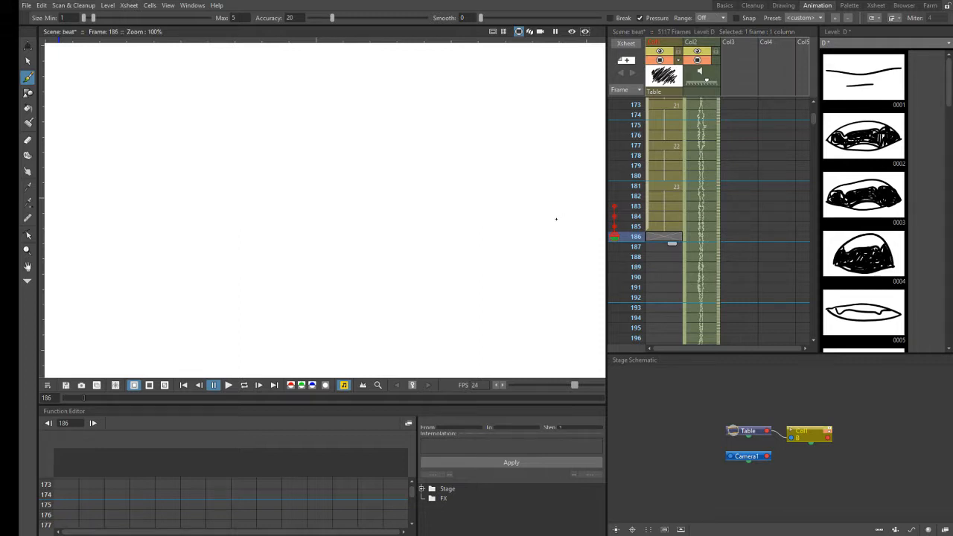
- Compare the held profile drawing across frames 181 to 185 with the frame that follows it at 186
click(634, 227)
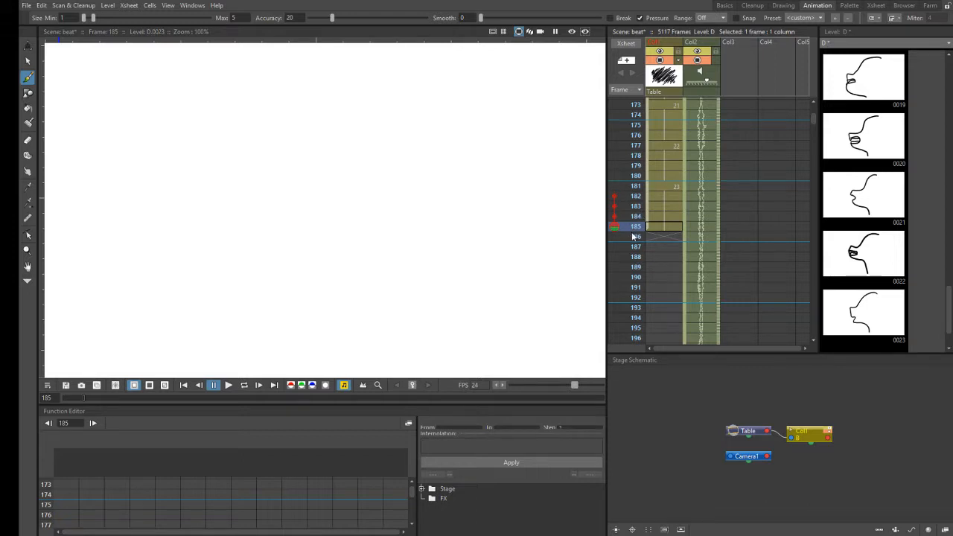
click(633, 237)
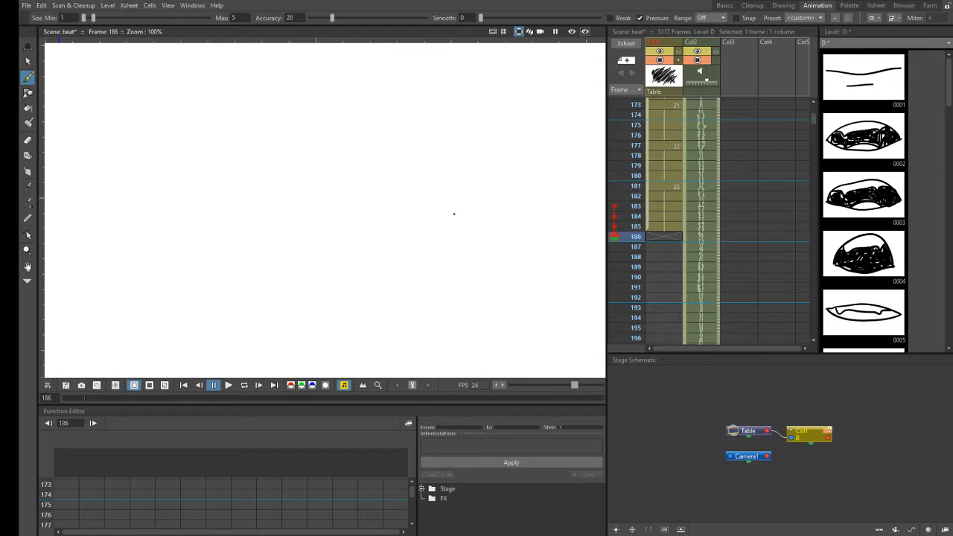
click(659, 186)
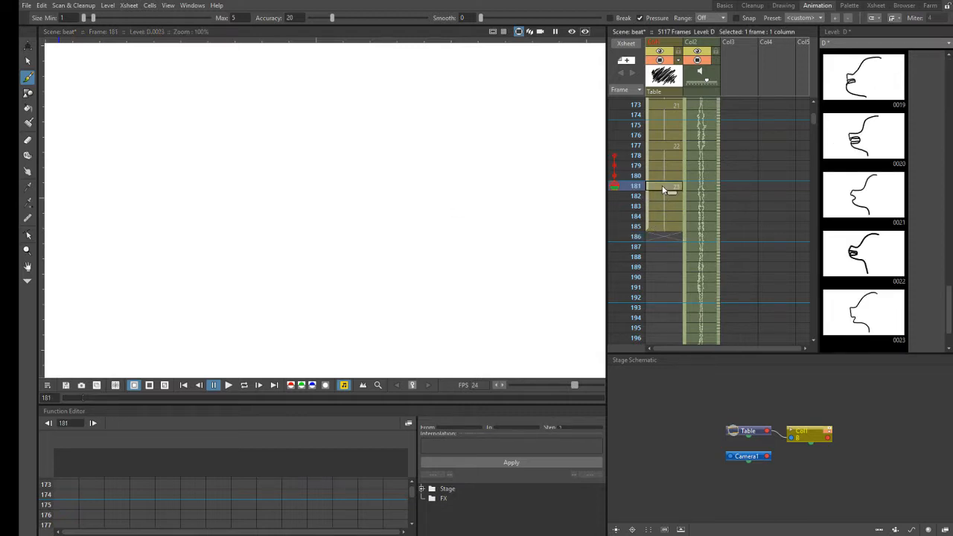
click(660, 224)
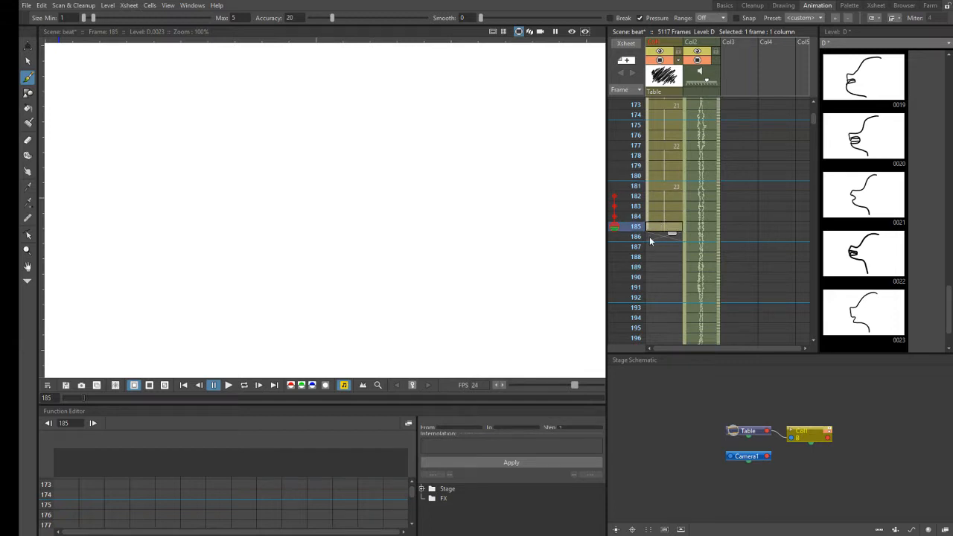
click(657, 188)
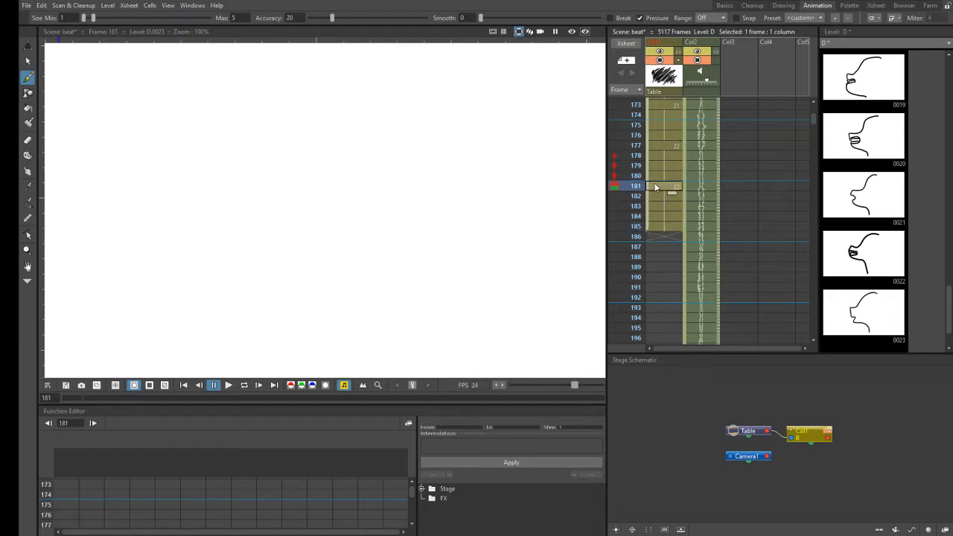
click(659, 225)
click(658, 187)
click(663, 226)
click(660, 185)
click(661, 196)
click(663, 206)
click(661, 217)
click(658, 226)
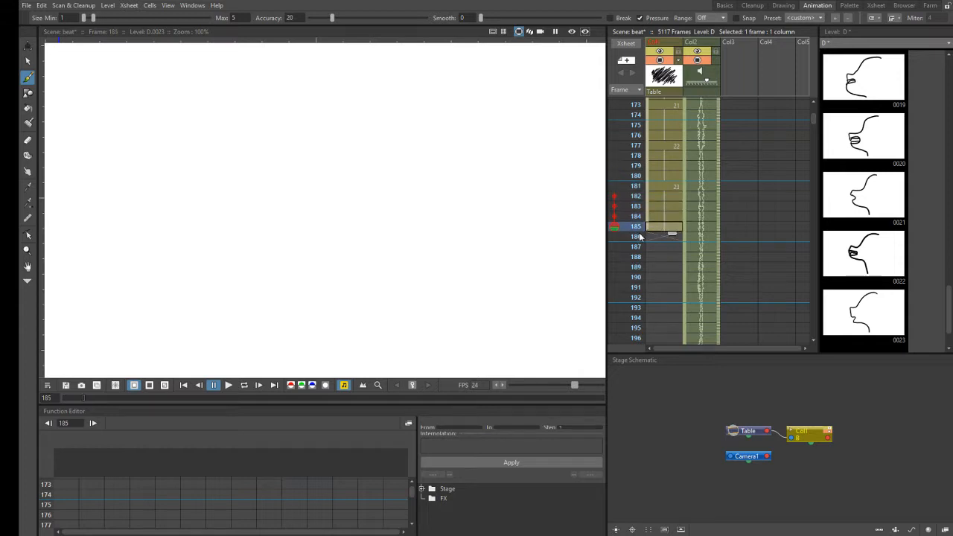
click(646, 237)
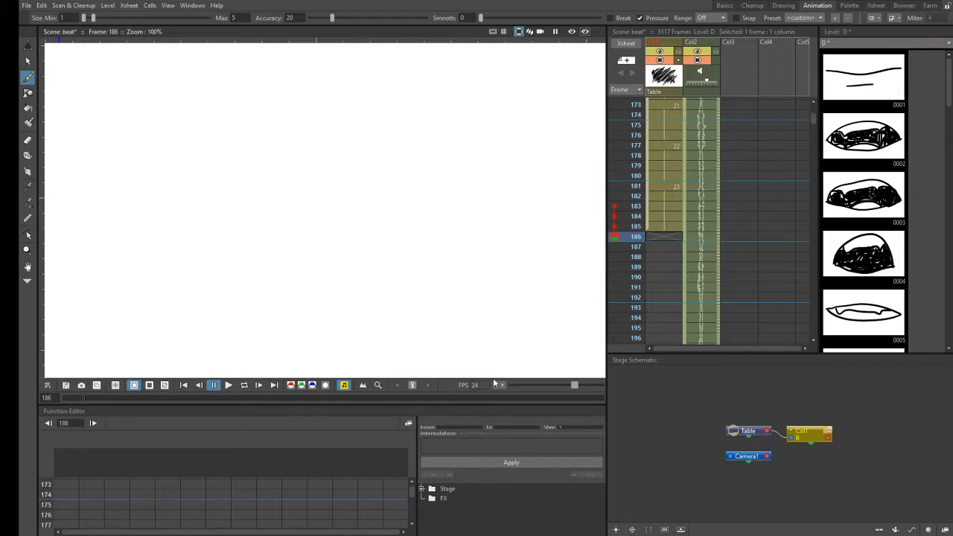
- Compare the profile drawings at frames 180 and 181 in Col1
click(665, 186)
click(665, 177)
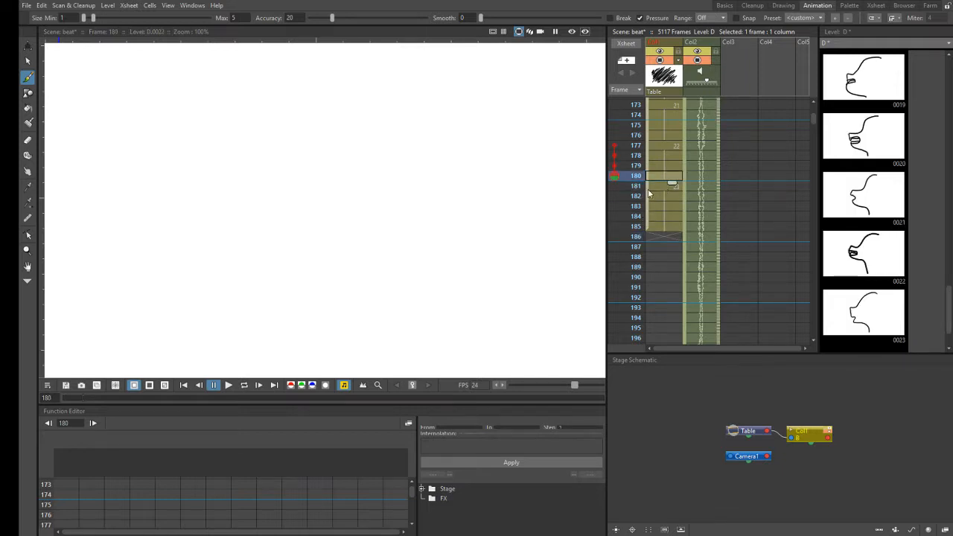
click(658, 188)
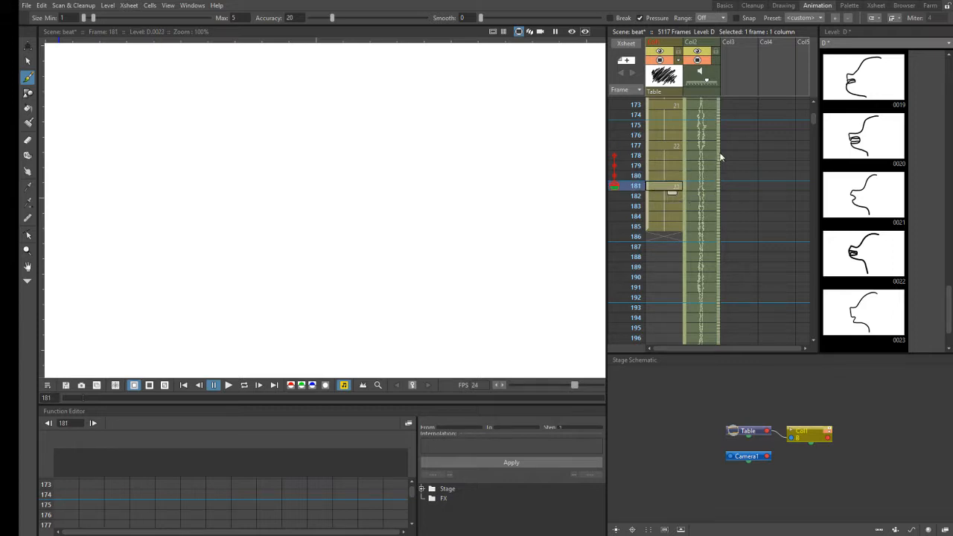
- View mouth drawing 0002 in level D and return to the Col1 cell at frame 186
scroll(950, 57, up, 1)
scroll(950, 57, up, 17)
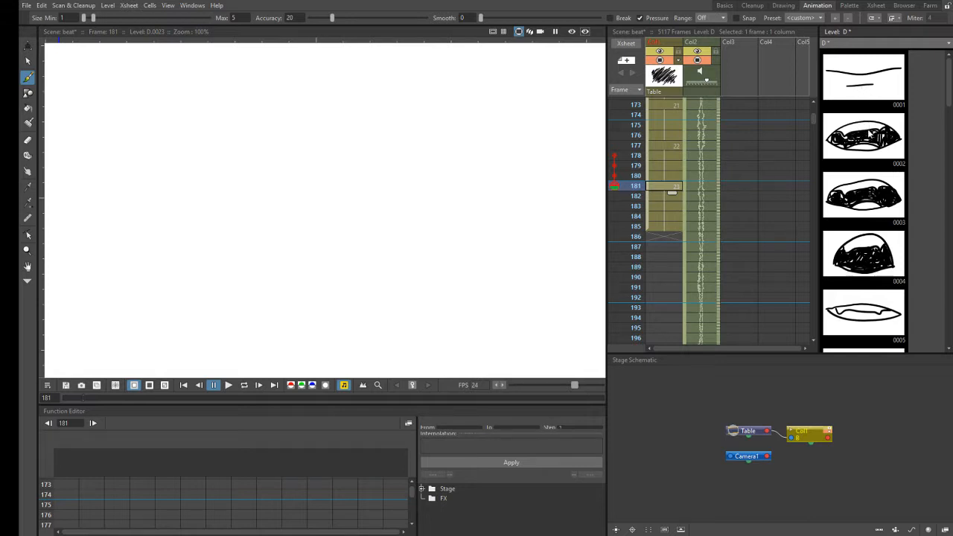
click(856, 91)
click(865, 141)
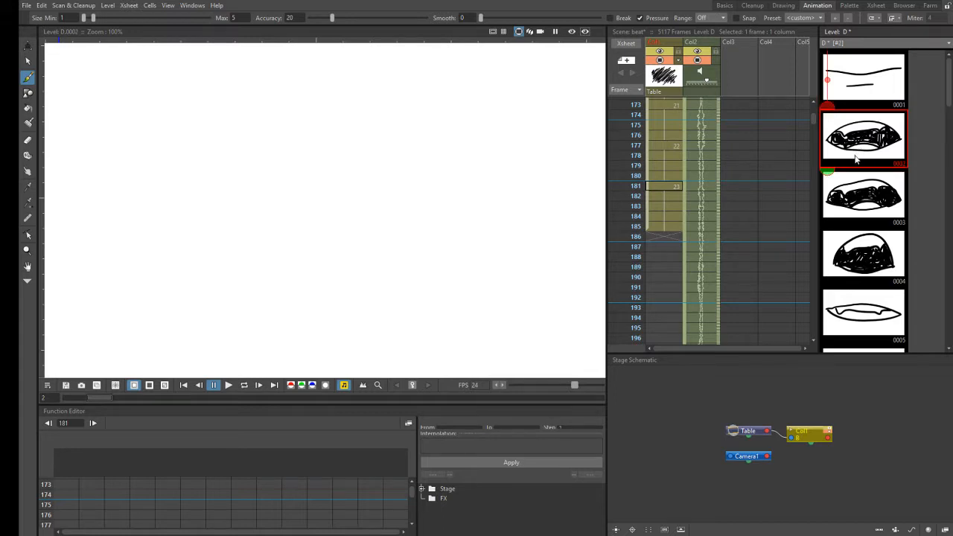
click(658, 238)
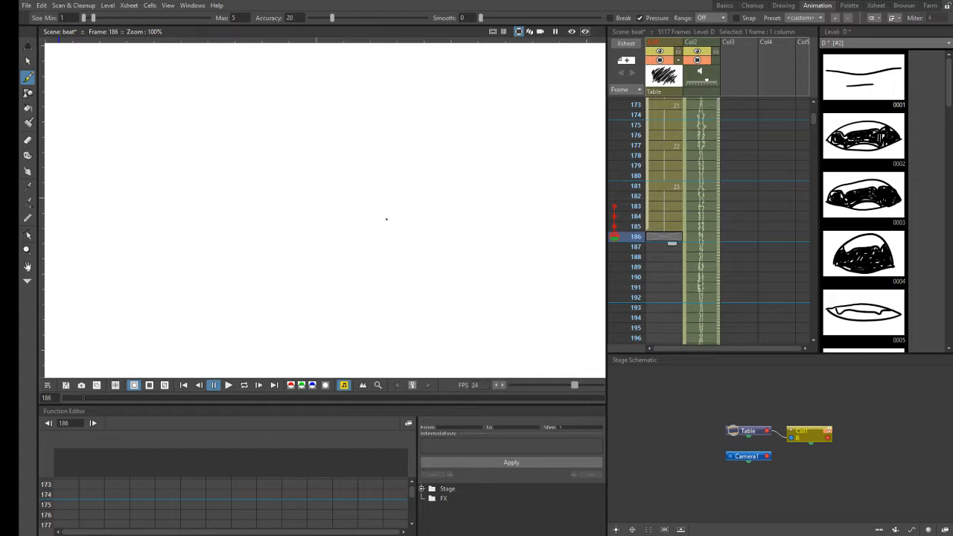
- Draw a facial profile with a small open mouth at frame 186 in Col1, using the Brush and Eraser tools
click(386, 218)
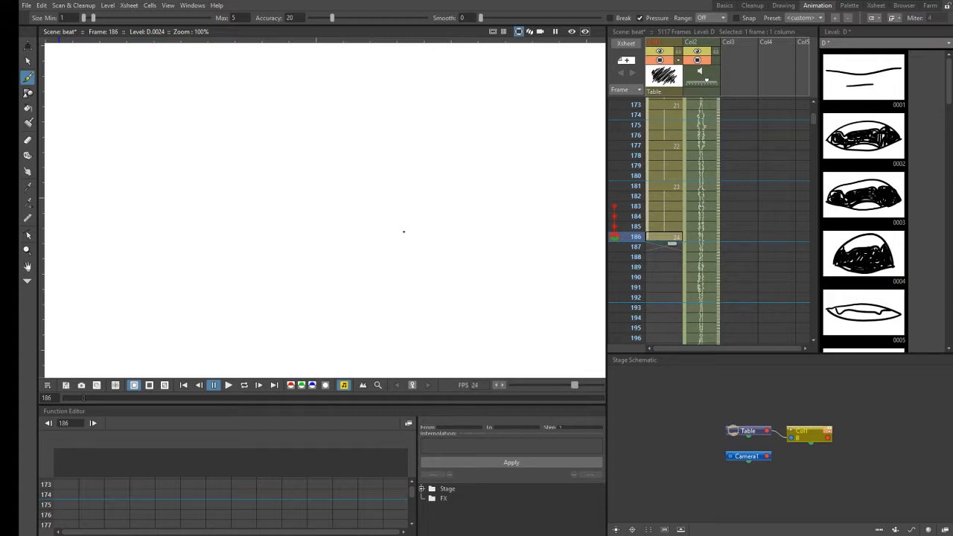
click(28, 140)
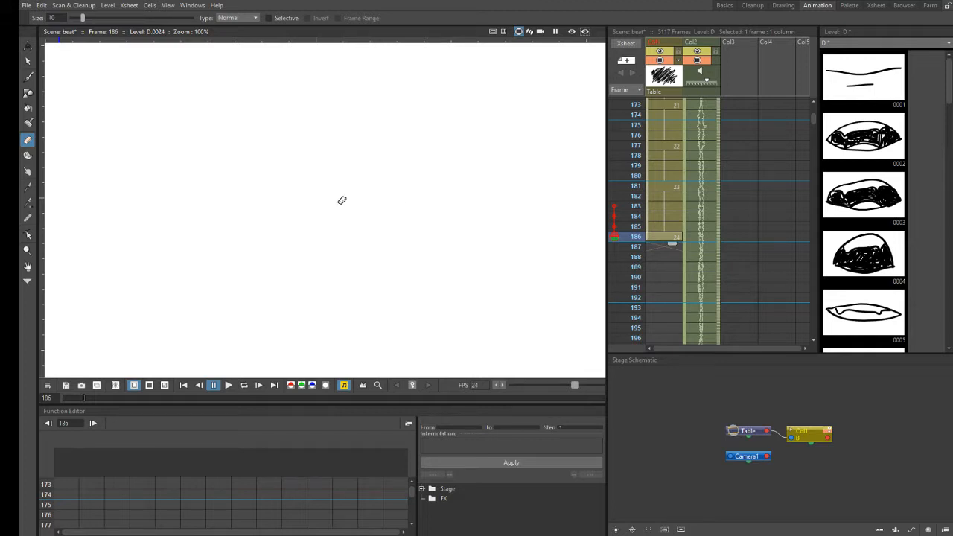
click(27, 78)
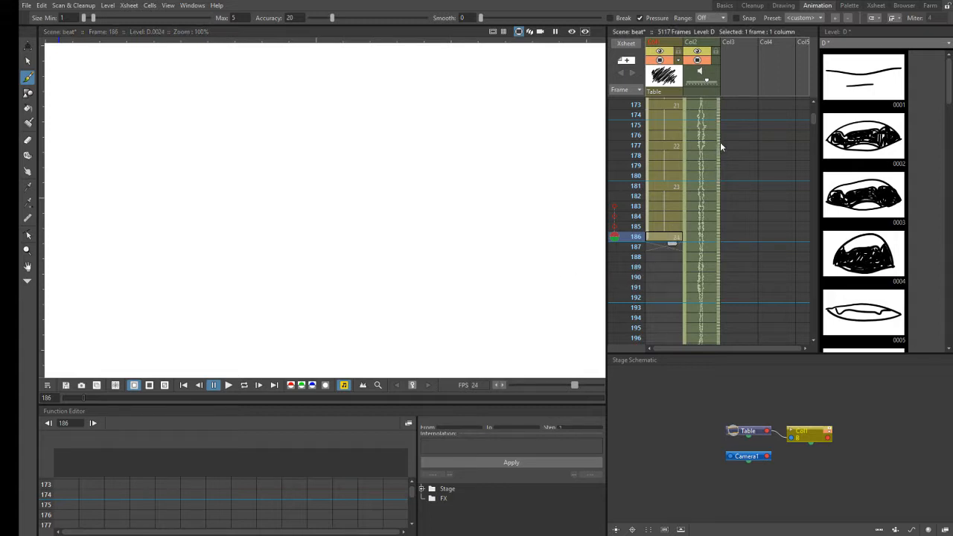
- Scrub the audio through frame 191 and extend the new profile drawing's exposure from frame 186 through 189 in Col1
drag(719, 136, 722, 243)
drag(722, 284, 724, 284)
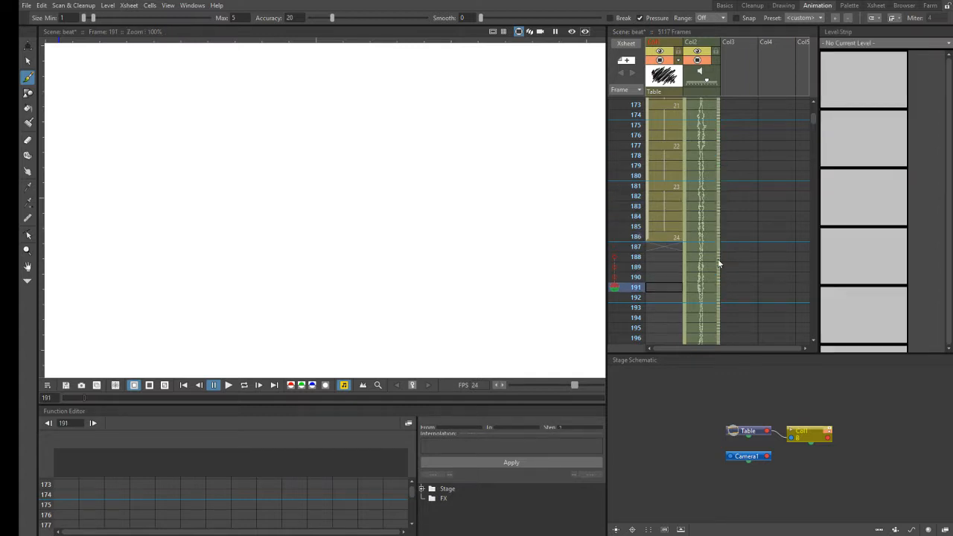
click(671, 238)
drag(676, 248, 679, 281)
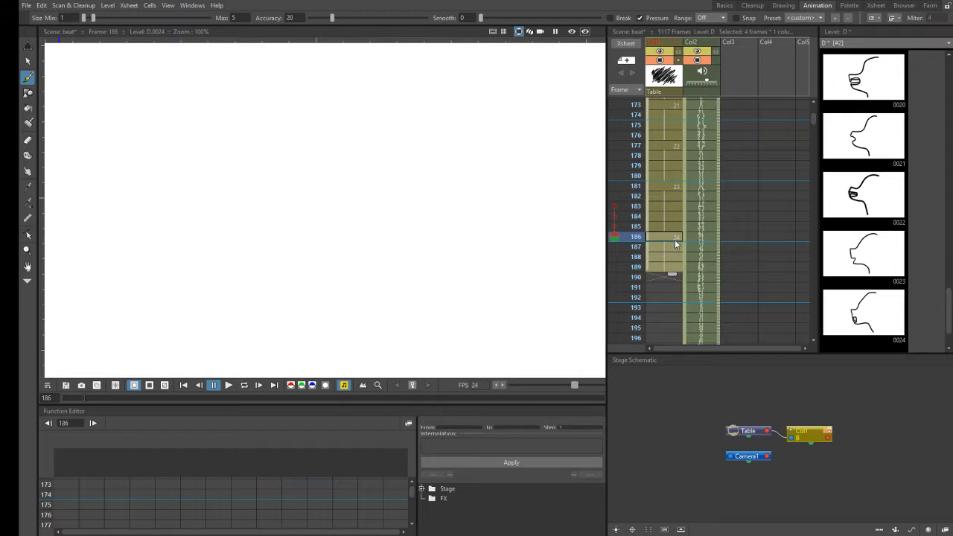
- Select the empty Col1 cell at frame 190 and turn on onion skin for frames 187 to 189
click(658, 277)
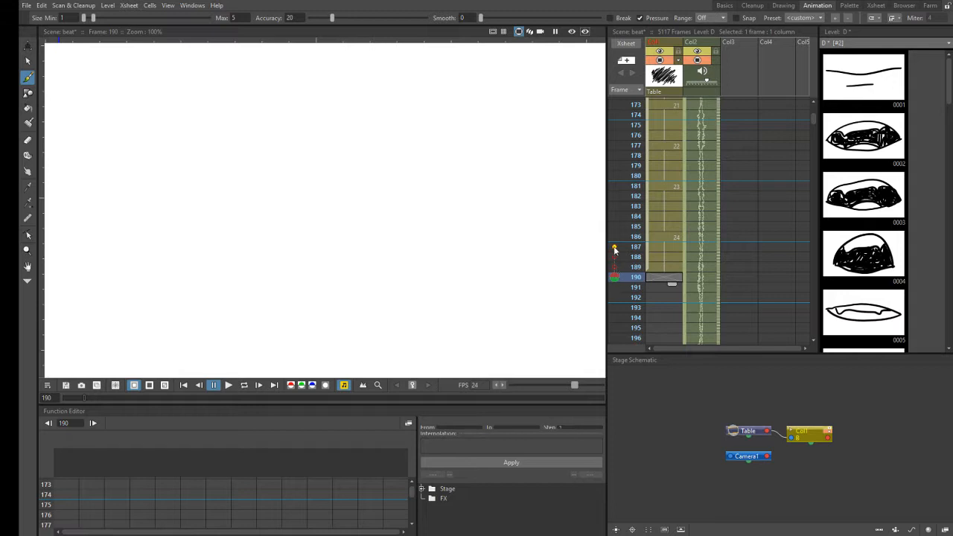
drag(616, 248, 615, 267)
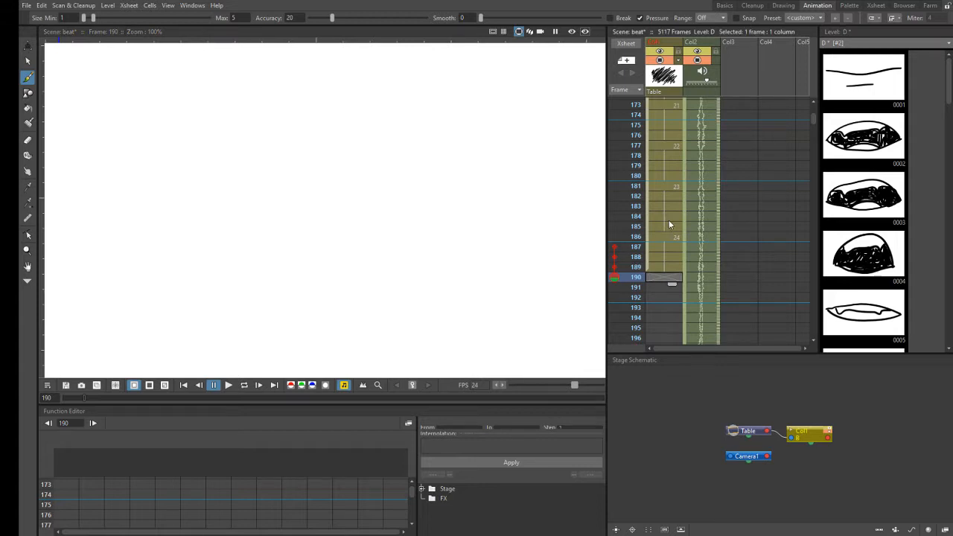
- Compare the Col1 profile drawings around frames 185 to 188 with the last drawings in level D, returning to frame 190
click(664, 183)
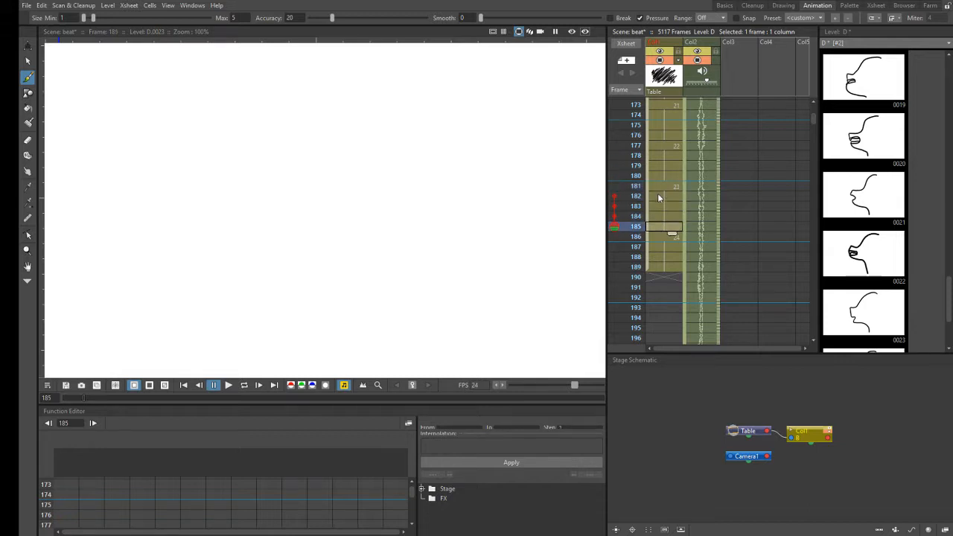
click(665, 226)
drag(661, 236, 657, 229)
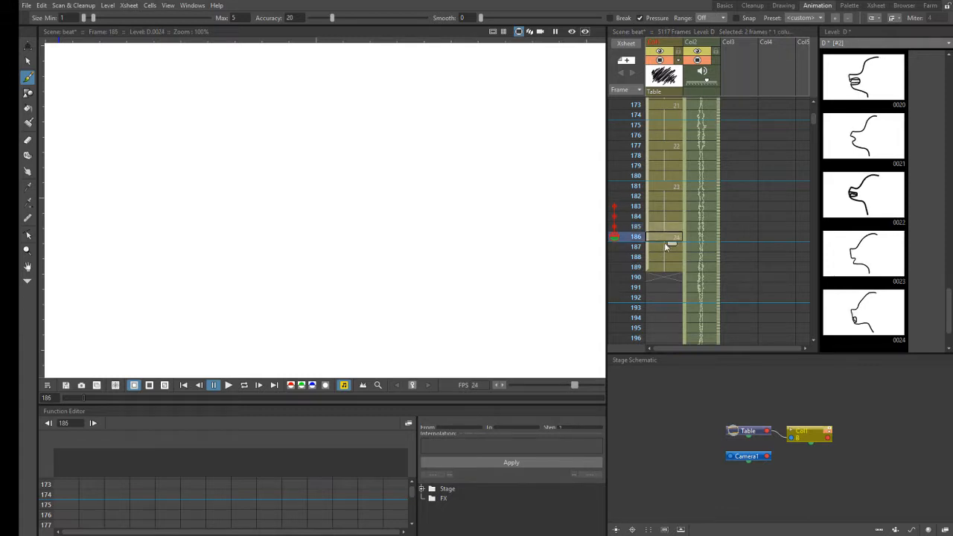
click(671, 260)
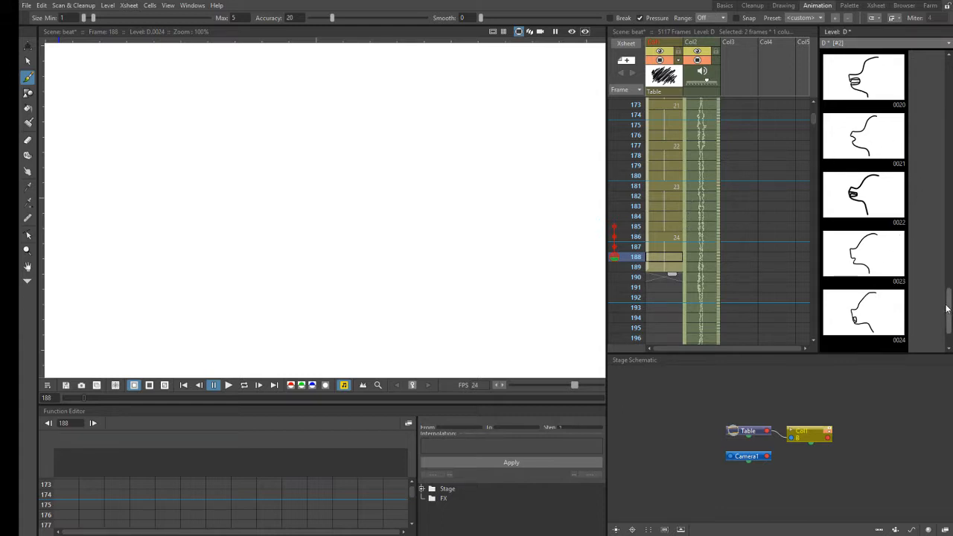
drag(950, 311, 948, 340)
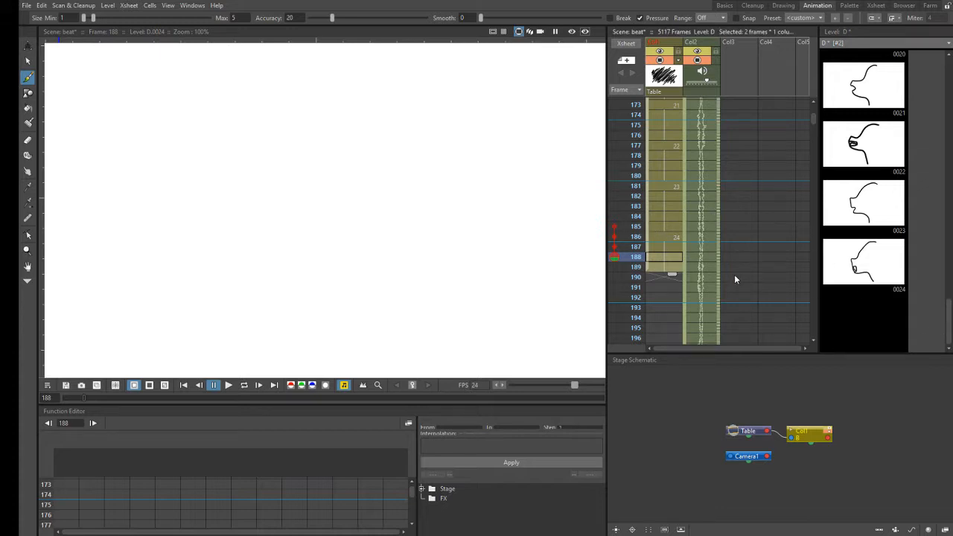
click(666, 277)
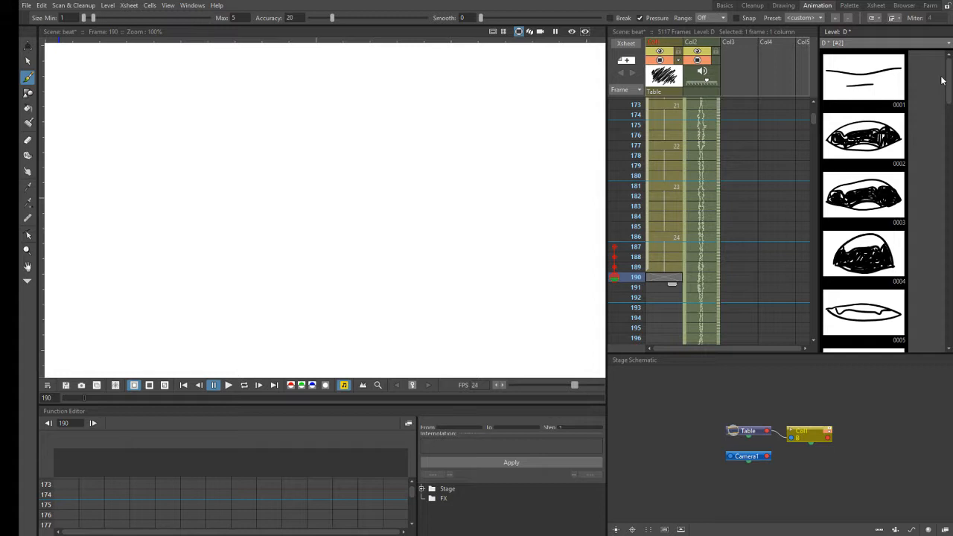
- Browse the drawings of level D down to the last facial profile, 0024
drag(942, 79, 932, 272)
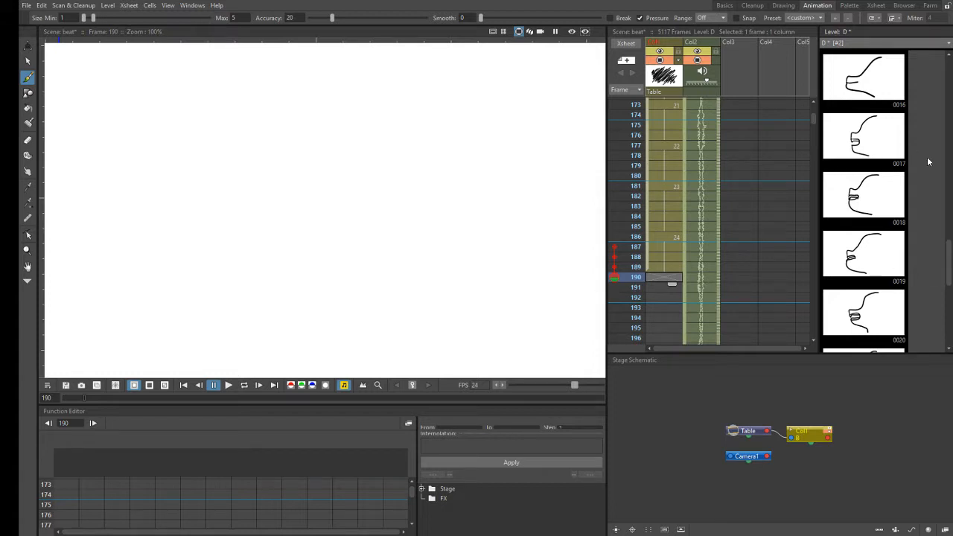
scroll(949, 275, down, 1)
scroll(948, 276, down, 3)
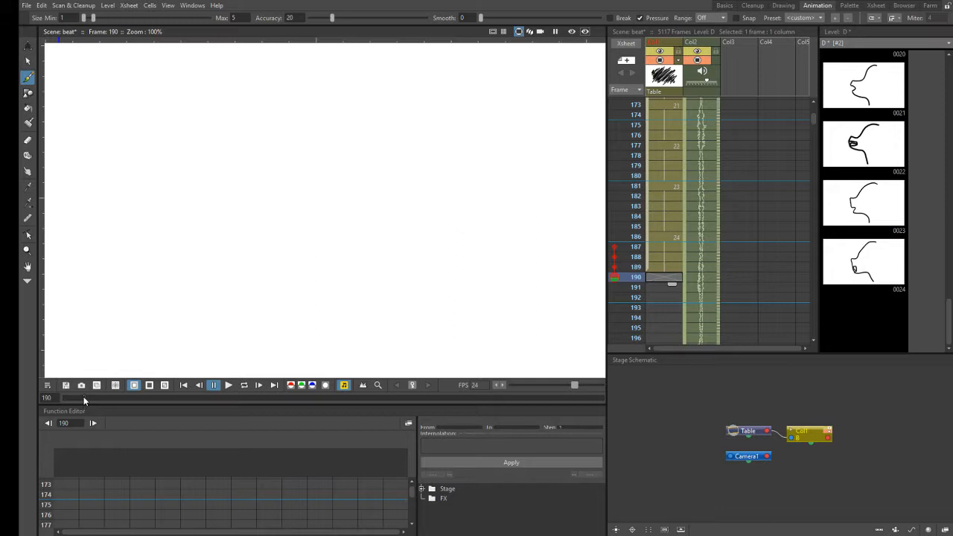
- Rewind the scene to frame 1 and play it with audio past the last Col1 drawing, stopping at frame 258
drag(84, 397, 78, 399)
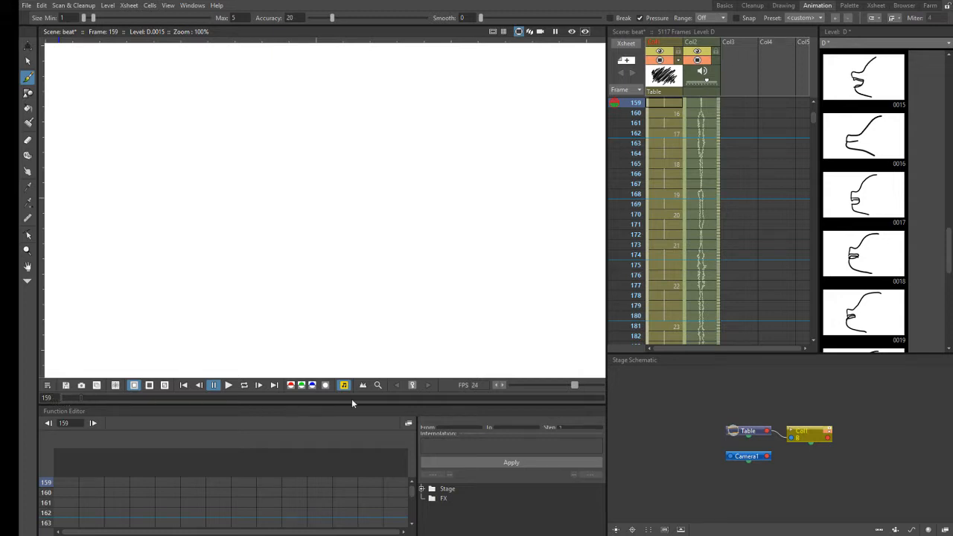
key(Up)
key(Up)
key(Up)
key(Up)
key(Up)
key(Up)
key(Up)
key(Up)
key(Up)
key(Up)
click(73, 398)
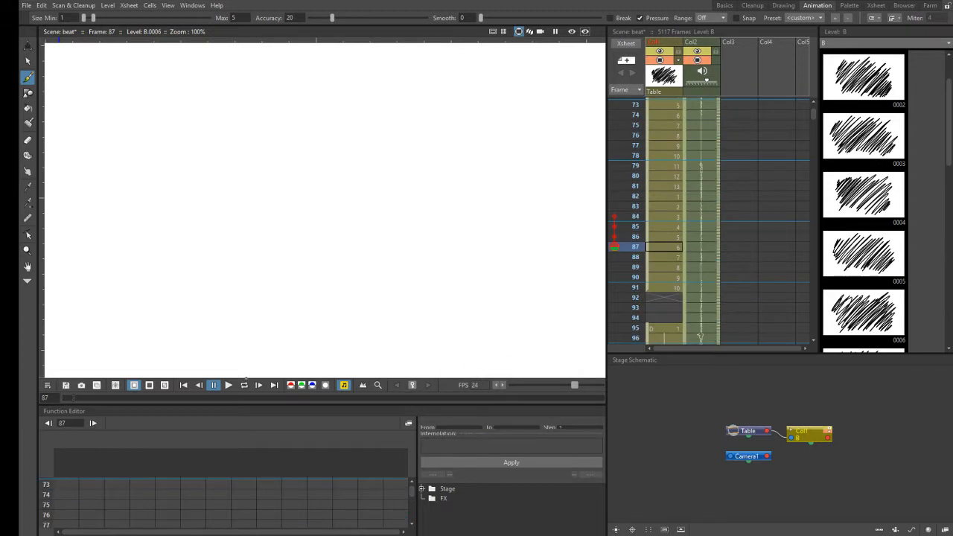
click(73, 397)
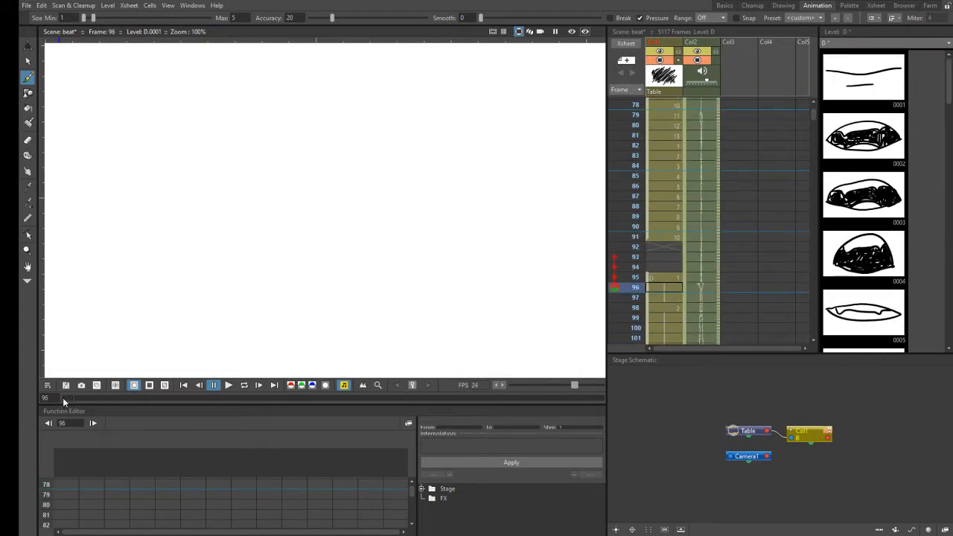
click(63, 397)
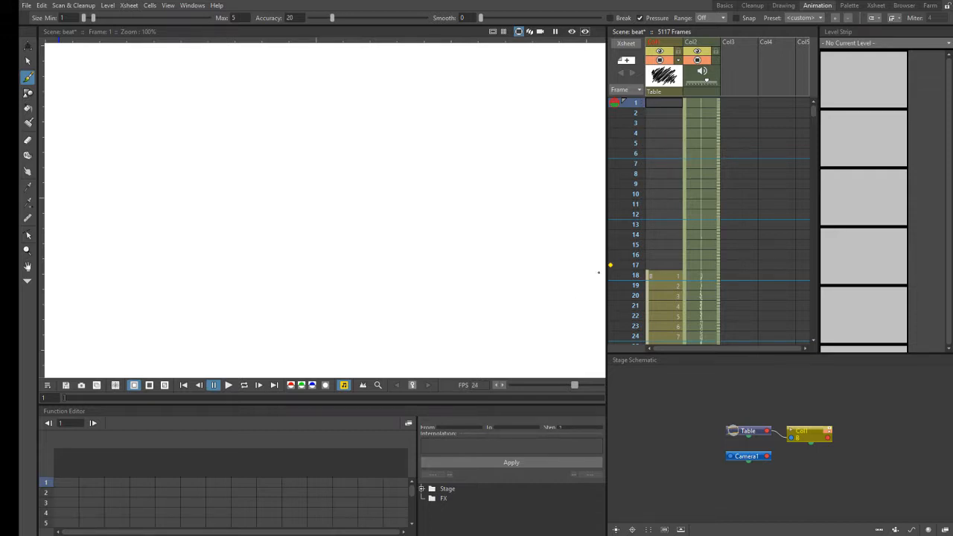
click(229, 385)
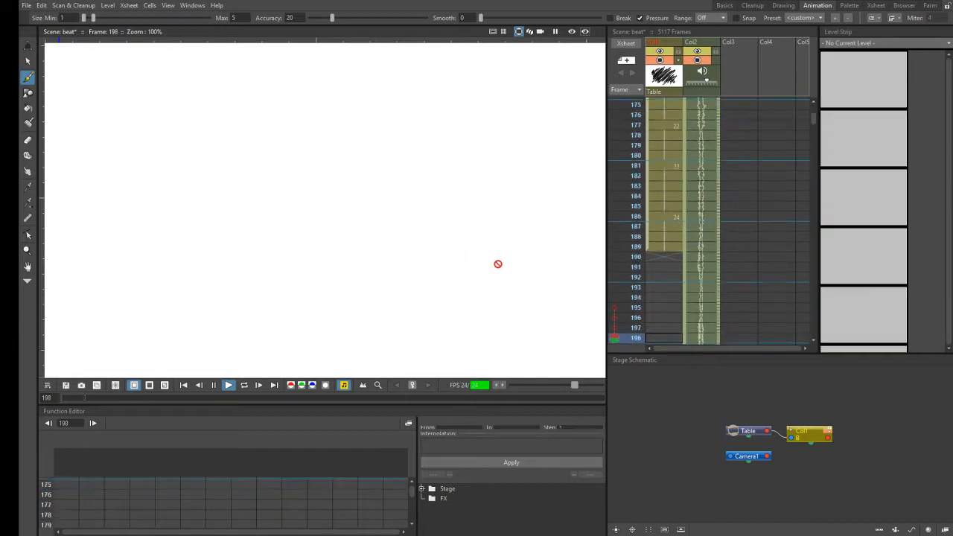
click(214, 385)
- Return to the empty Col1 cell at frame 190 and show the last drawings of level D
scroll(815, 103, up, 4)
scroll(816, 103, up, 10)
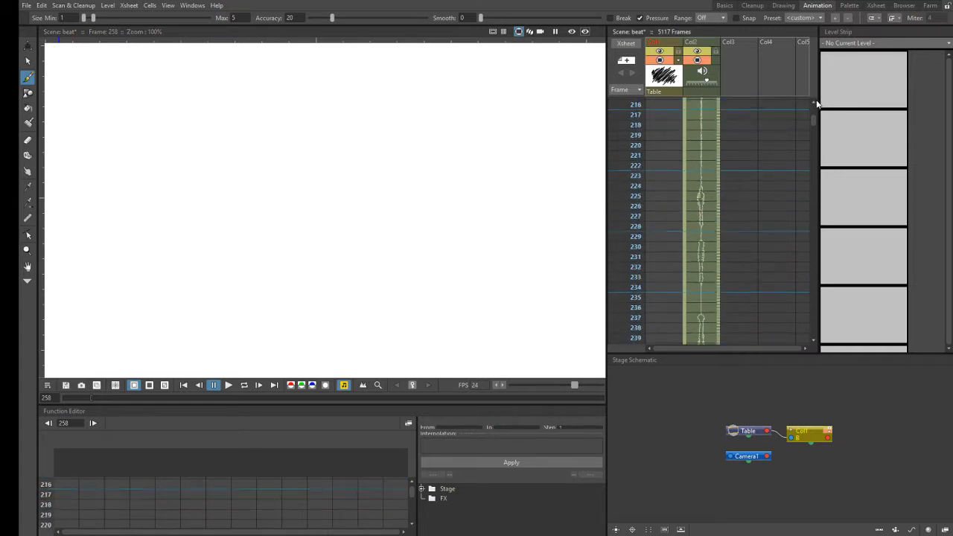
scroll(817, 103, up, 3)
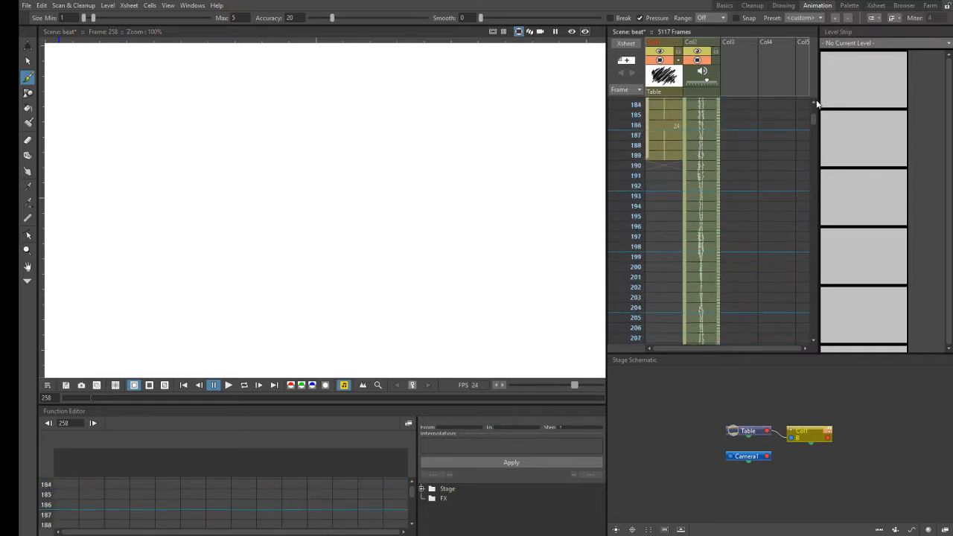
click(669, 186)
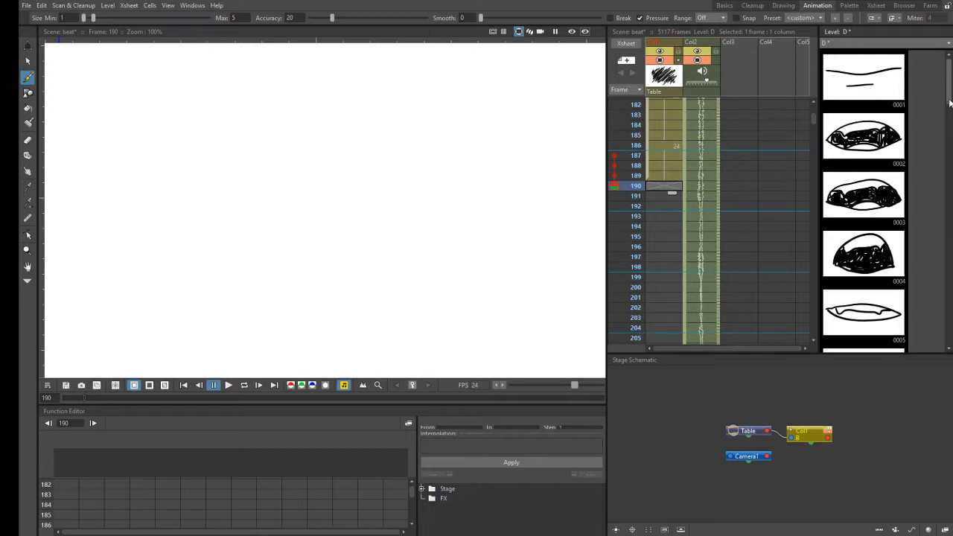
drag(948, 93, 951, 325)
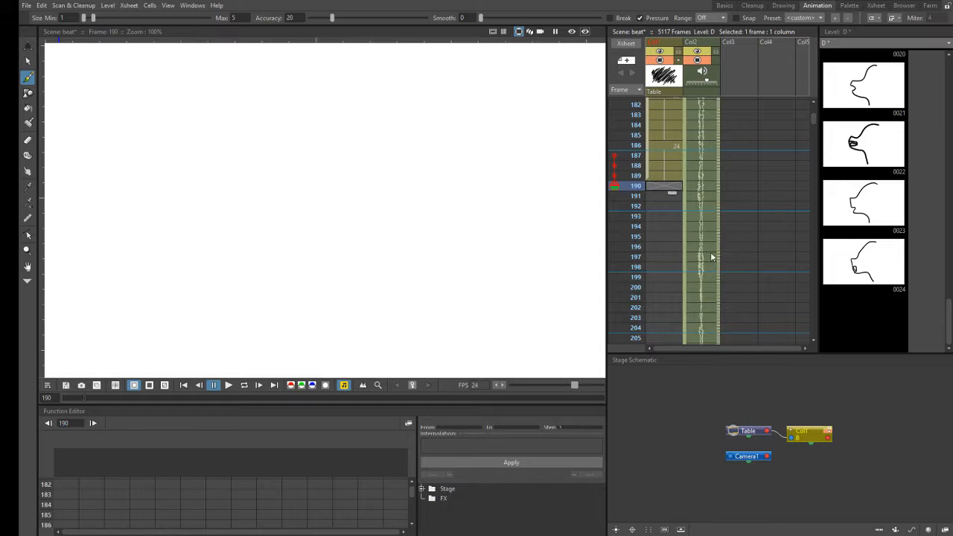
- Try the viewer's safe area, preview and sub-camera preview displays at frame 190
click(494, 32)
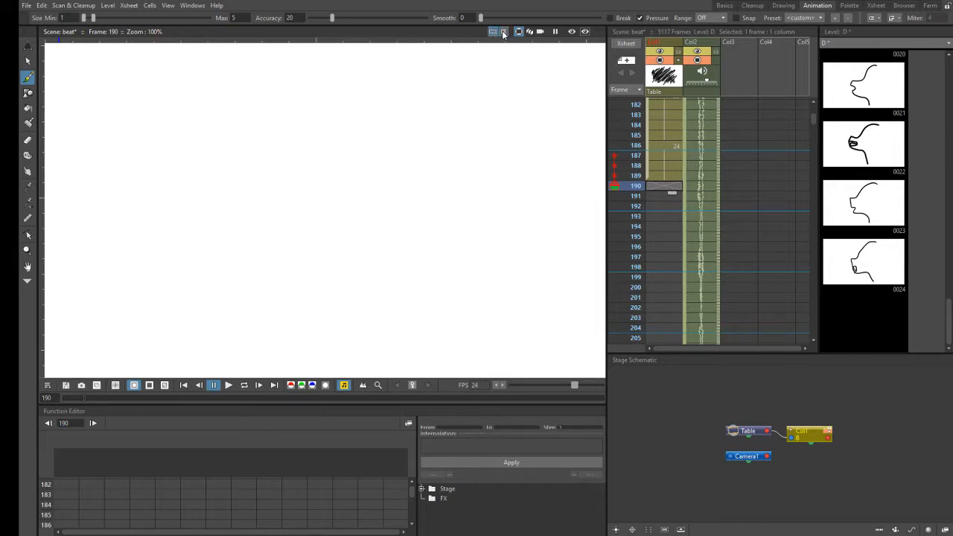
click(494, 32)
click(572, 32)
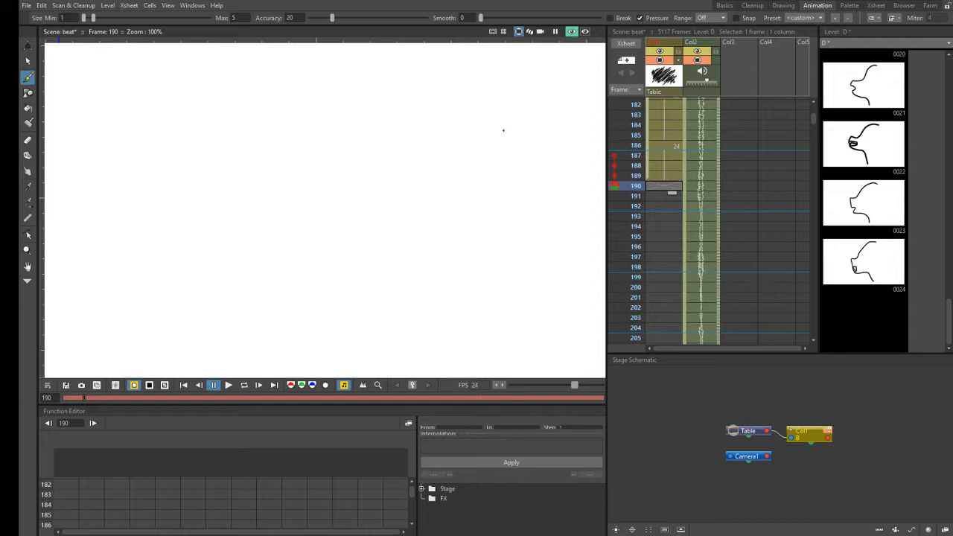
click(586, 32)
click(637, 186)
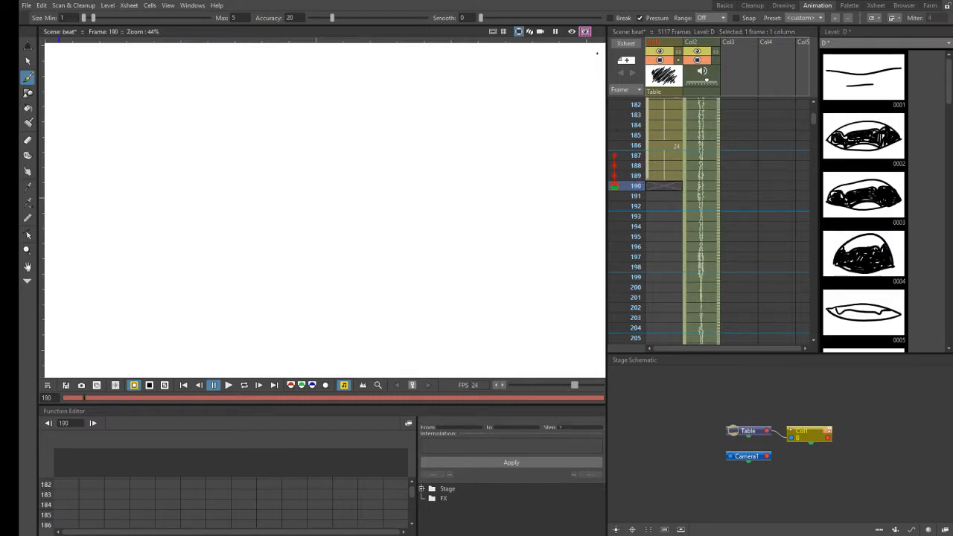
click(588, 33)
click(588, 34)
click(578, 33)
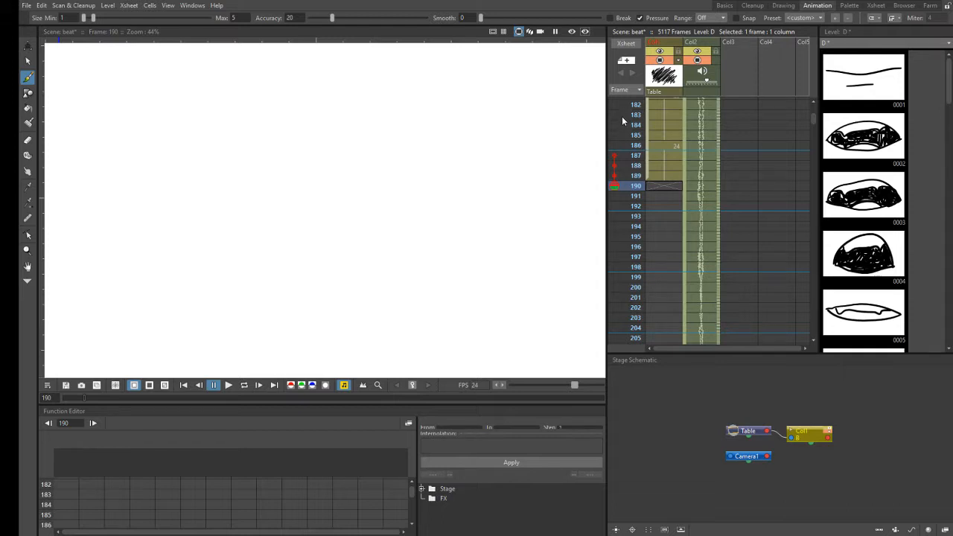
- Try toggling Col1's lock and the camera stand visibility of Col2 and Col1
click(679, 53)
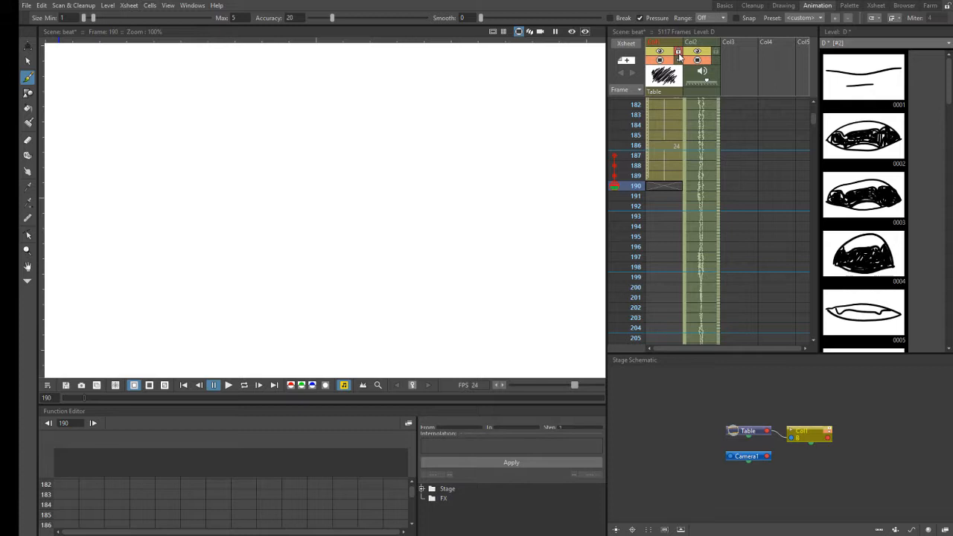
click(679, 54)
click(700, 65)
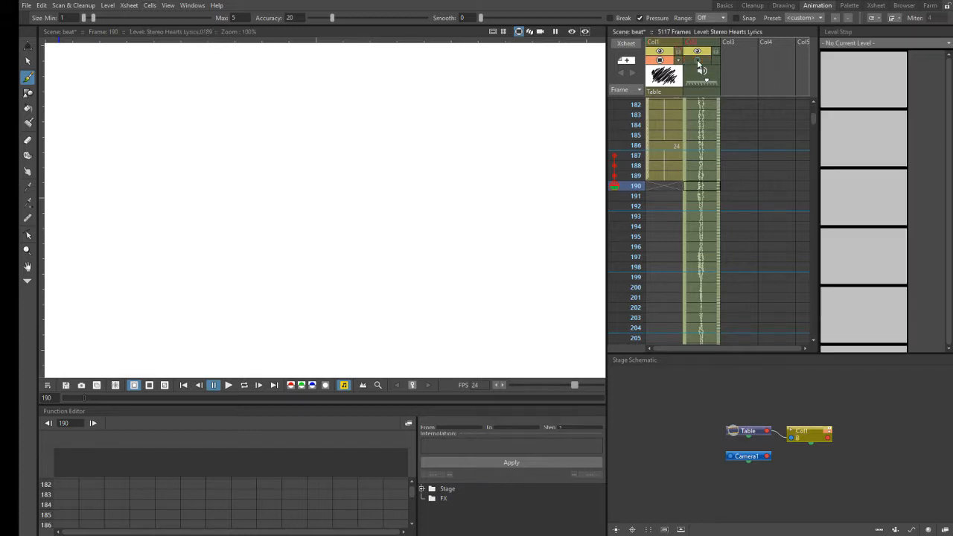
click(698, 60)
click(639, 177)
click(640, 186)
click(661, 63)
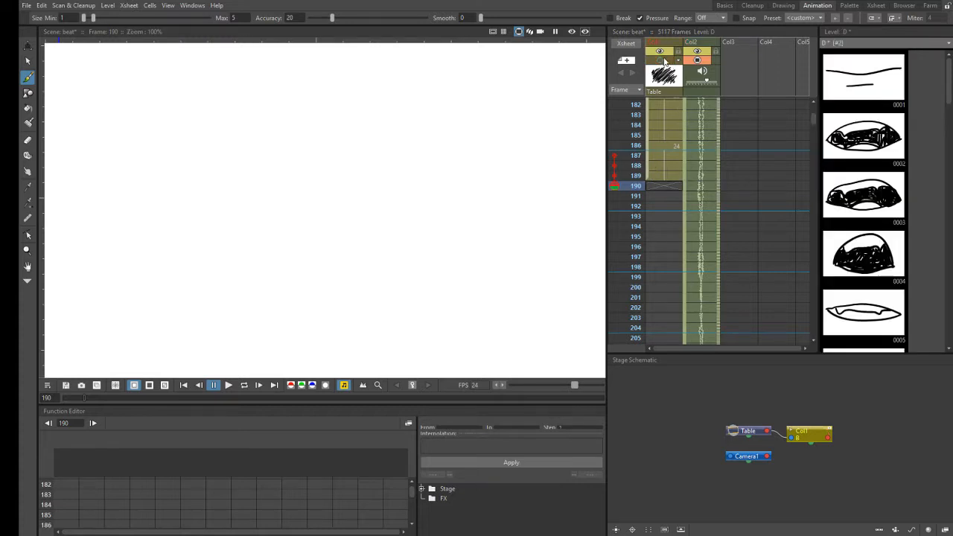
click(661, 61)
- Try toggling Col1's preview visibility at frames 190 and 189, returning to frame 190
click(660, 53)
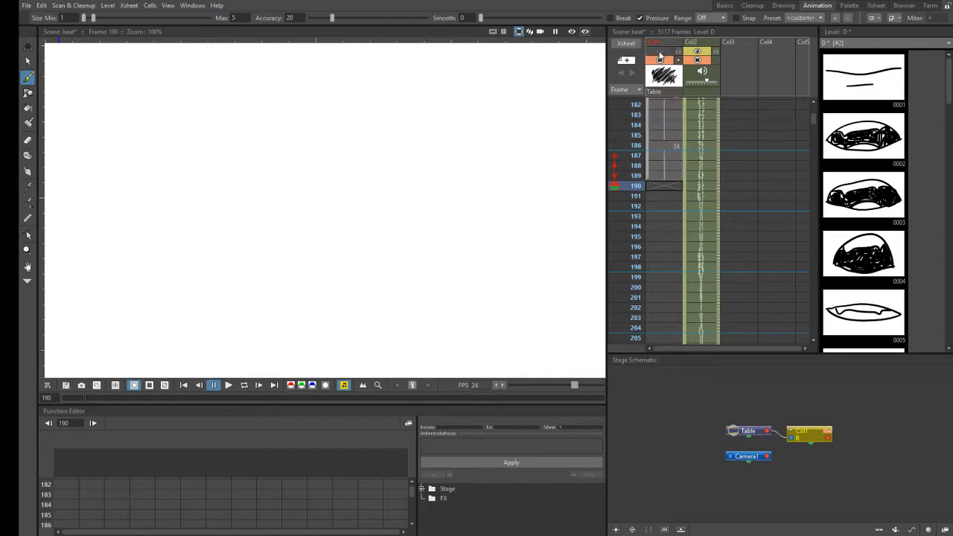
click(660, 52)
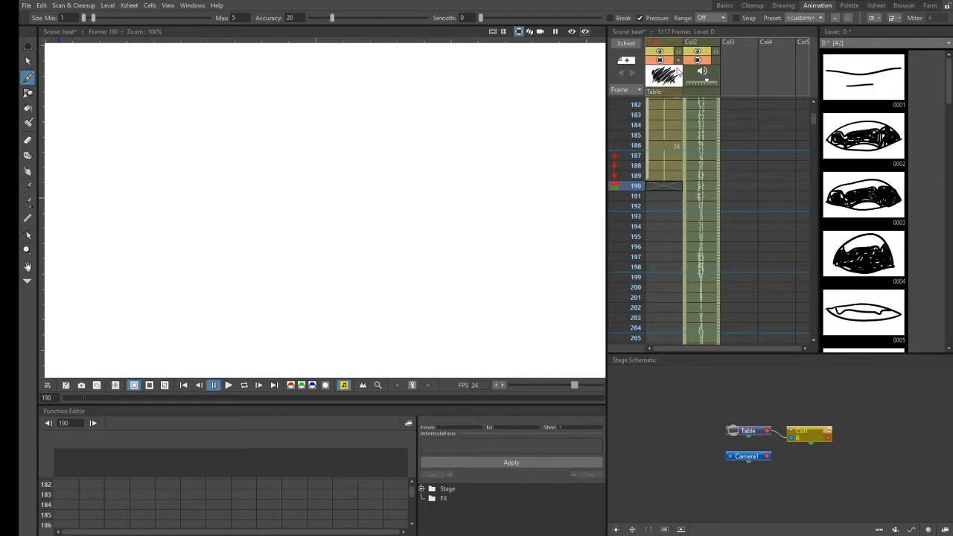
click(637, 176)
click(660, 51)
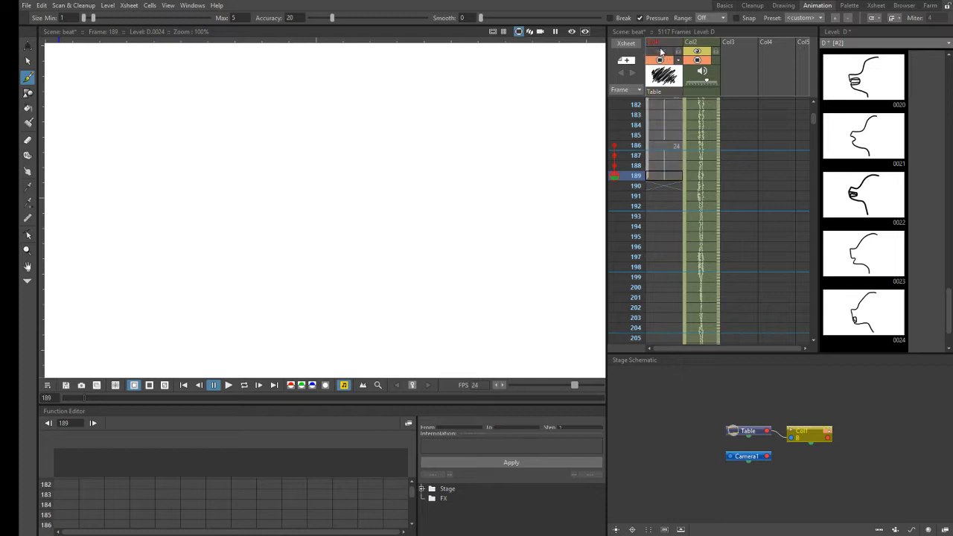
click(660, 51)
click(638, 186)
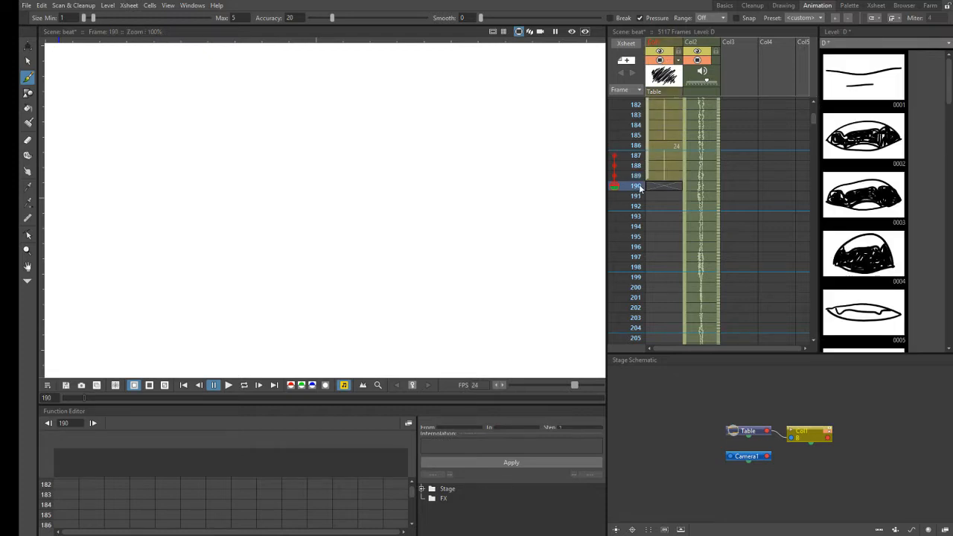
click(699, 53)
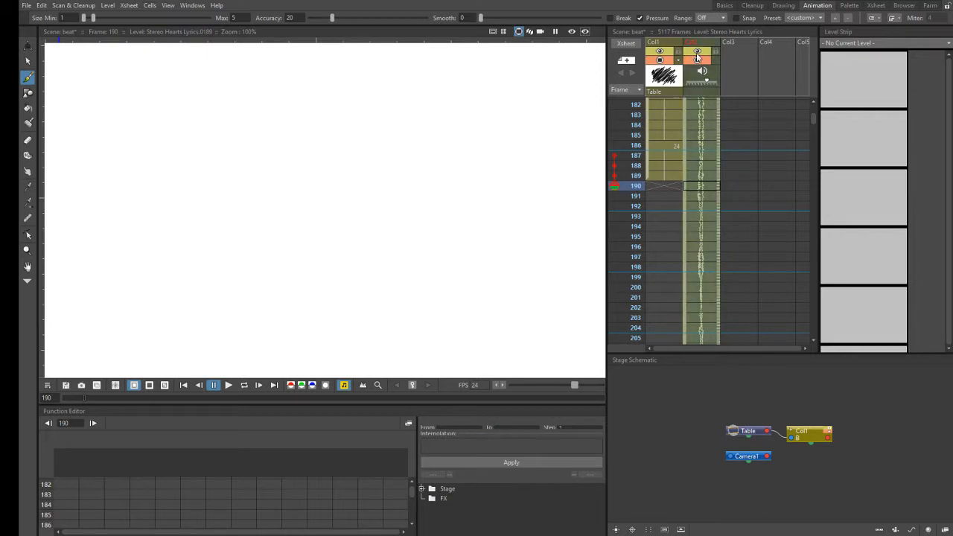
- Review level D's last drawings and scrub the Col2 audio between about frames 189 and 198 to hear the next sound
click(652, 188)
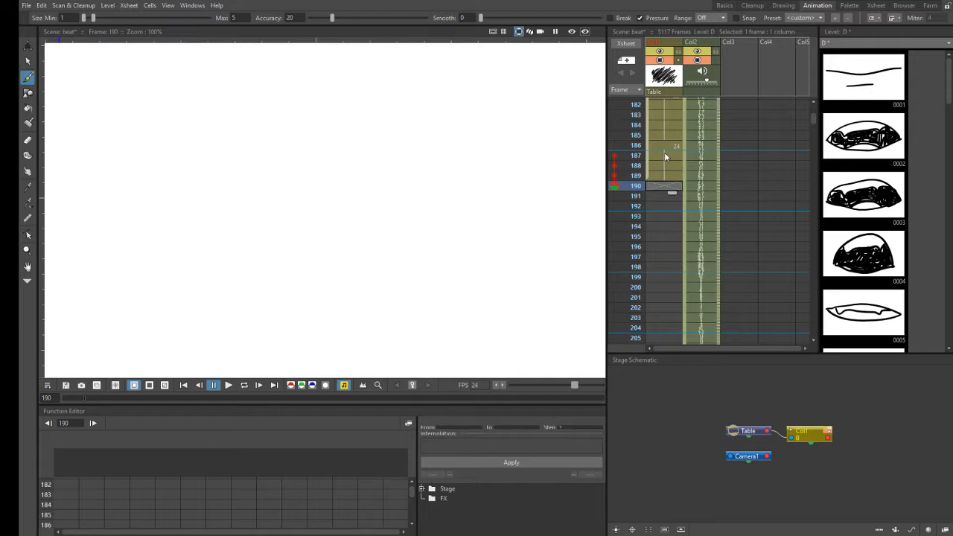
drag(951, 99, 931, 341)
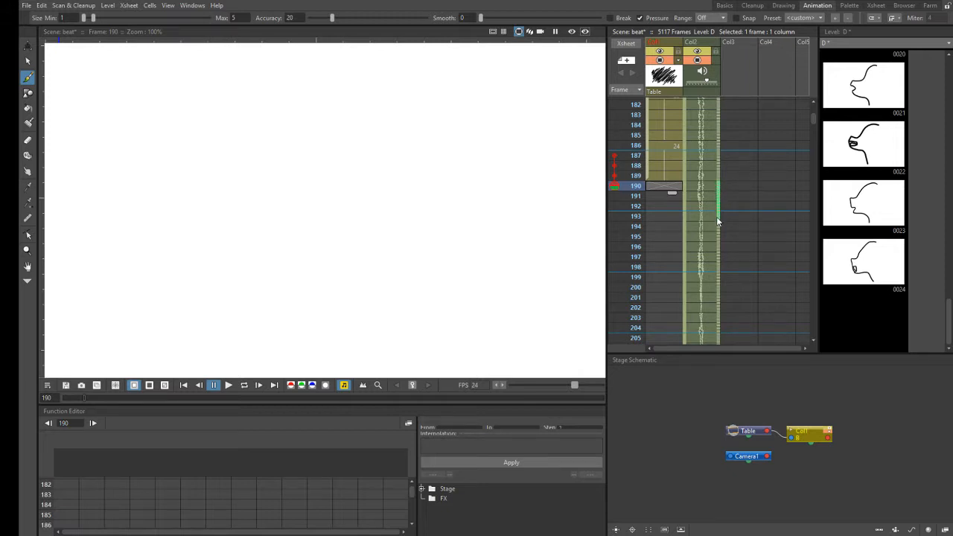
drag(716, 230, 726, 217)
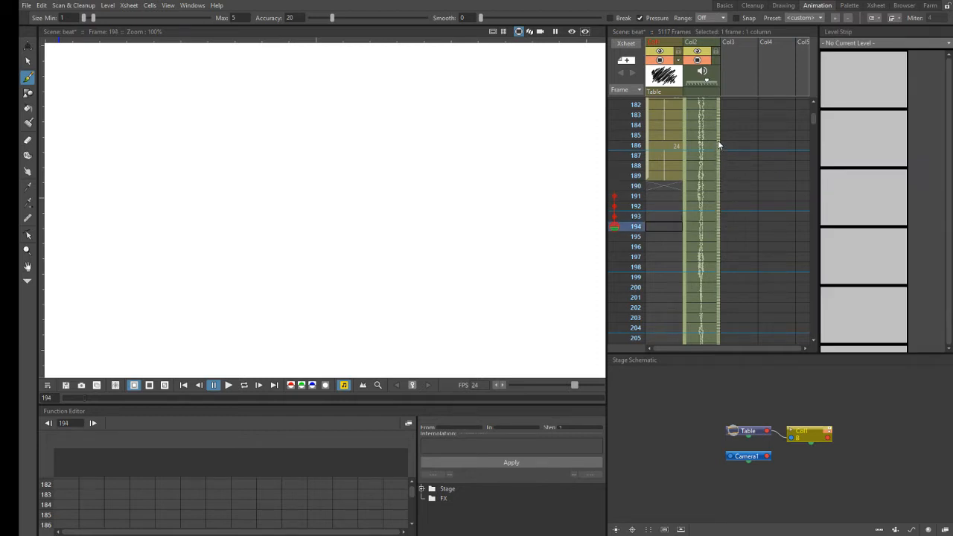
scroll(707, 230, up, 4)
drag(716, 167, 704, 295)
mouse_move(815, 117)
mouse_down()
mouse_move(814, 126)
mouse_move(813, 117)
mouse_up()
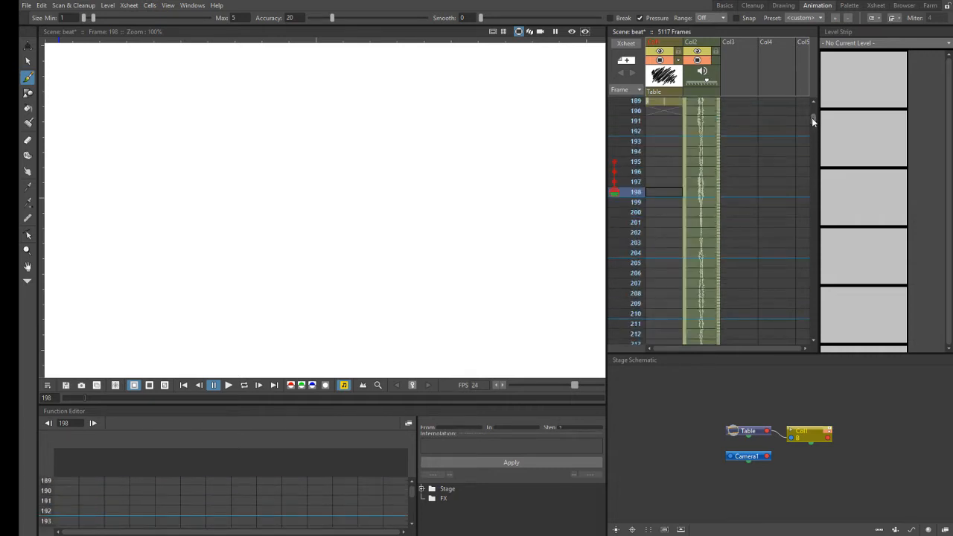
click(815, 101)
click(815, 101)
click(815, 101)
click(815, 99)
click(815, 100)
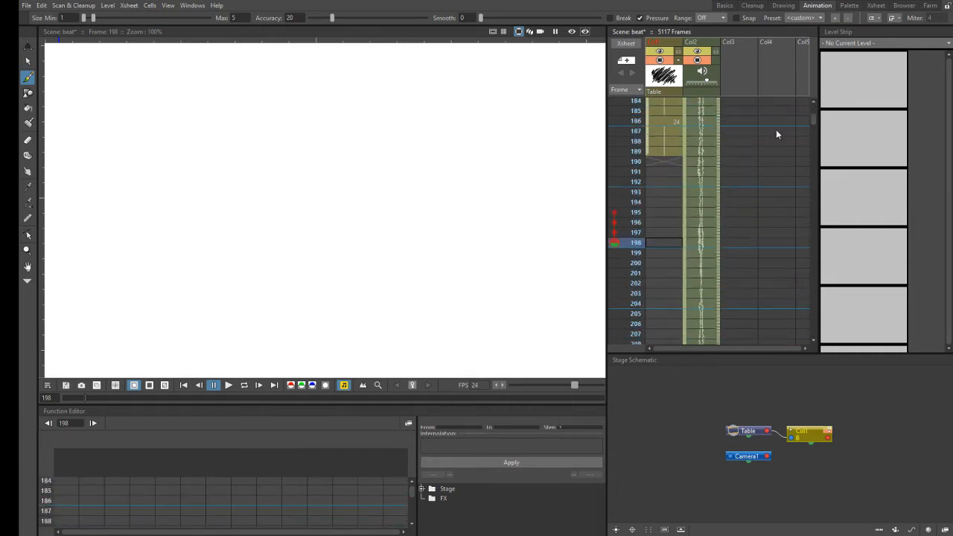
drag(721, 151, 719, 161)
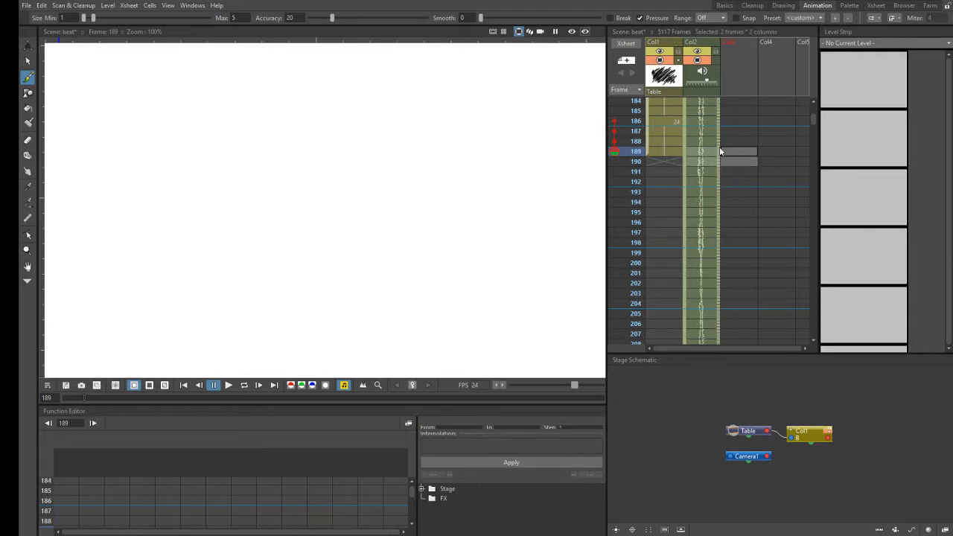
click(714, 199)
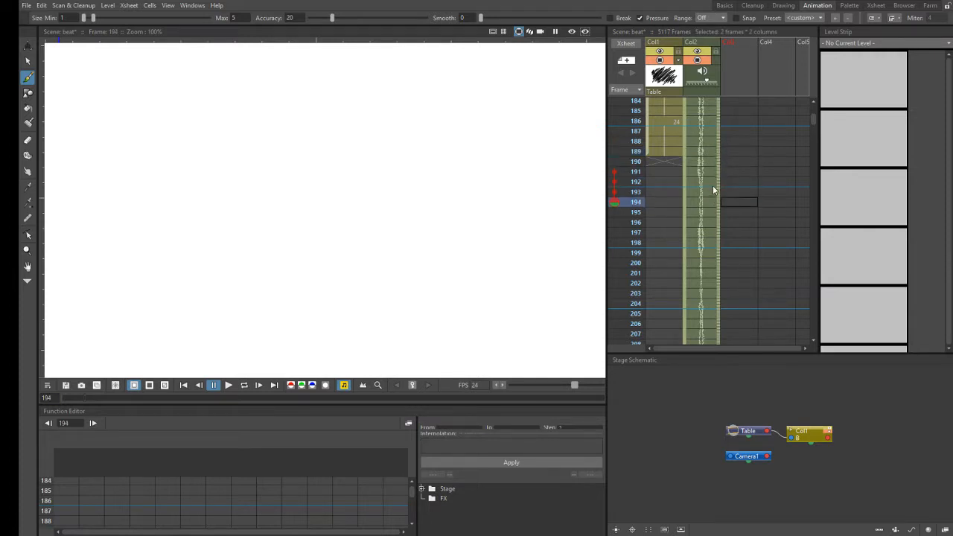
- Select the empty Col1 cell at frame 190 and save the scene
click(672, 161)
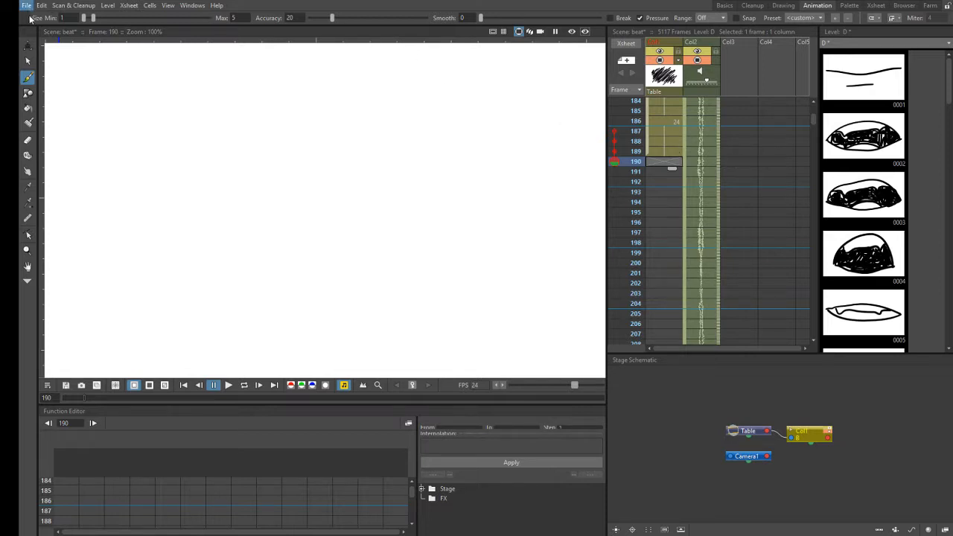
key(ctrl+s)
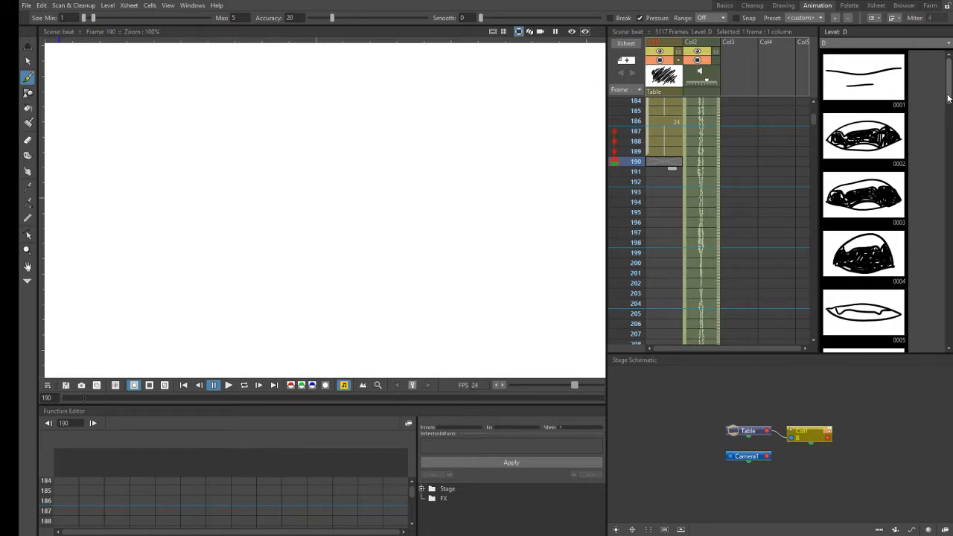
- Add a new Brush drawing to level D at frame 190 in Col1 and scrub the audio from frame 190 to 193
scroll(910, 226, down, 10)
scroll(910, 226, down, 9)
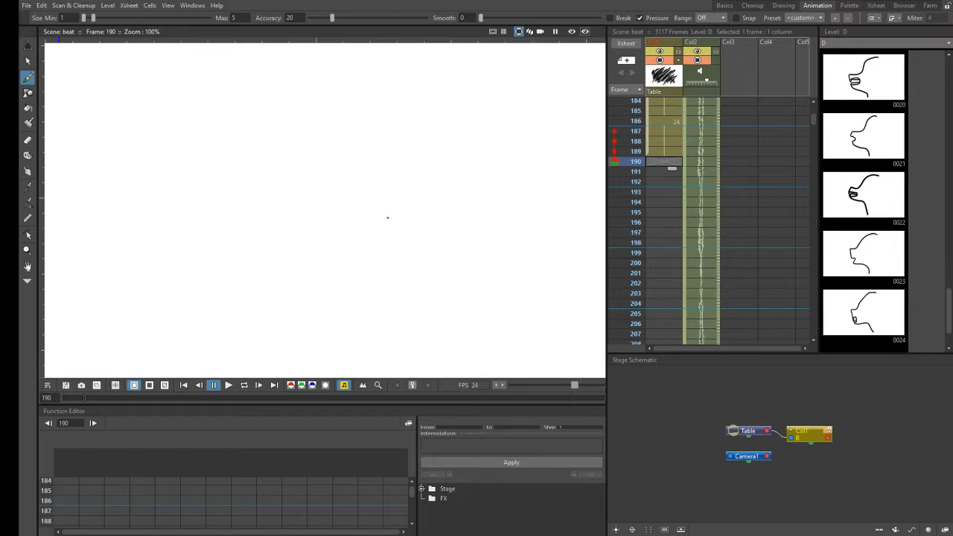
click(388, 219)
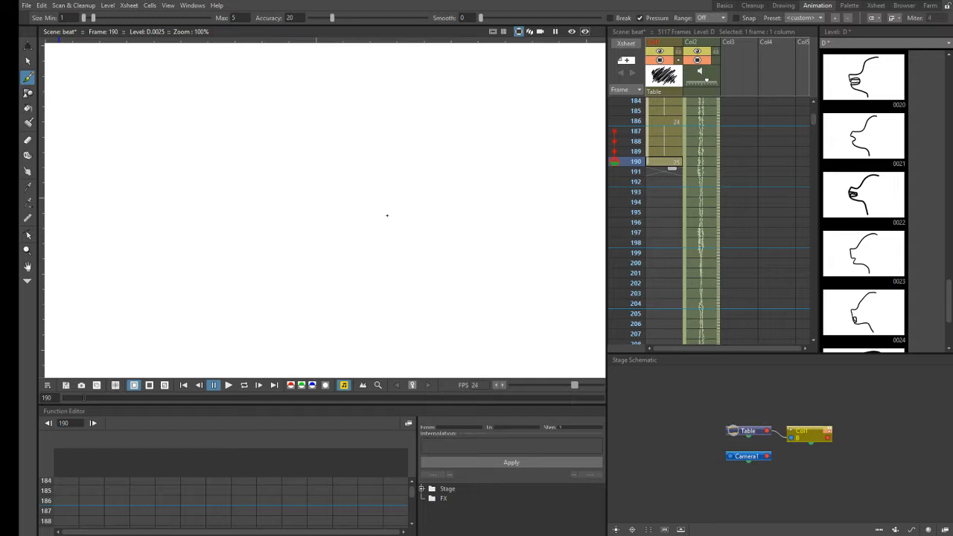
scroll(389, 213, down, 1)
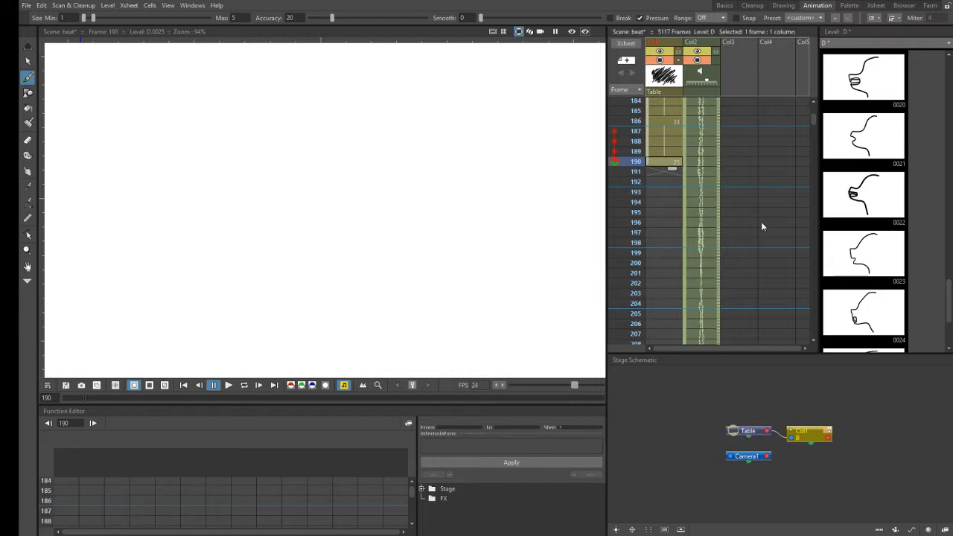
drag(719, 163, 719, 201)
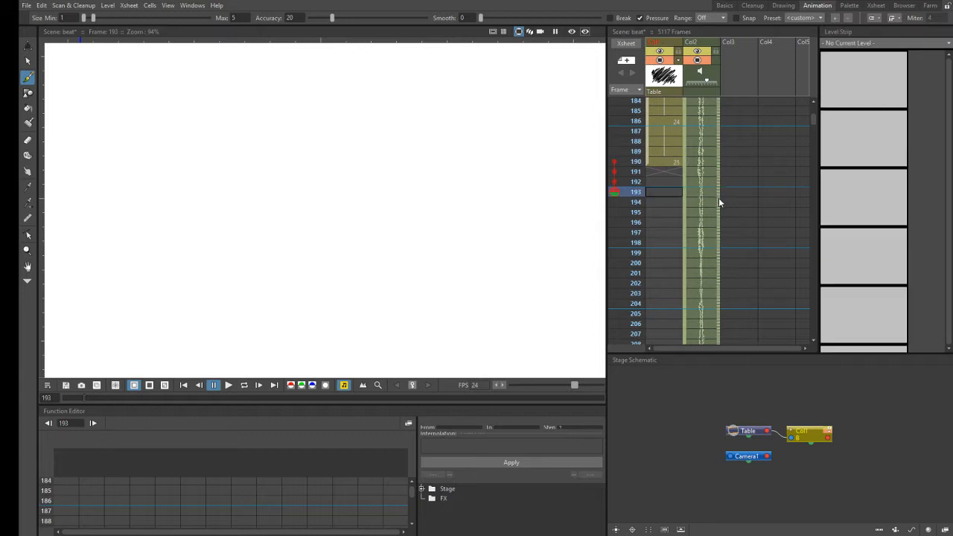
- Extend the exposure of level D's drawing 25 in Col1 from frame 190 through frame 192 and save the scene
click(675, 160)
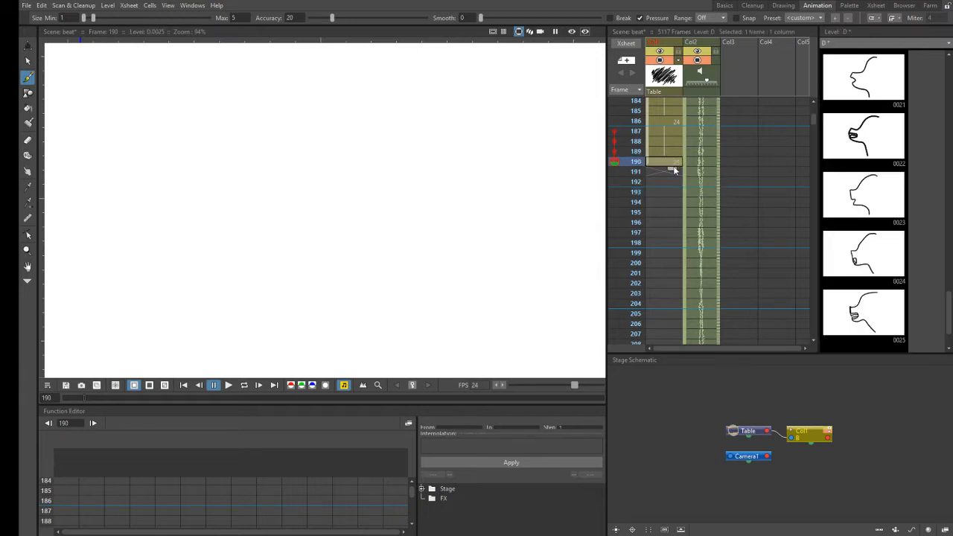
drag(672, 180, 672, 187)
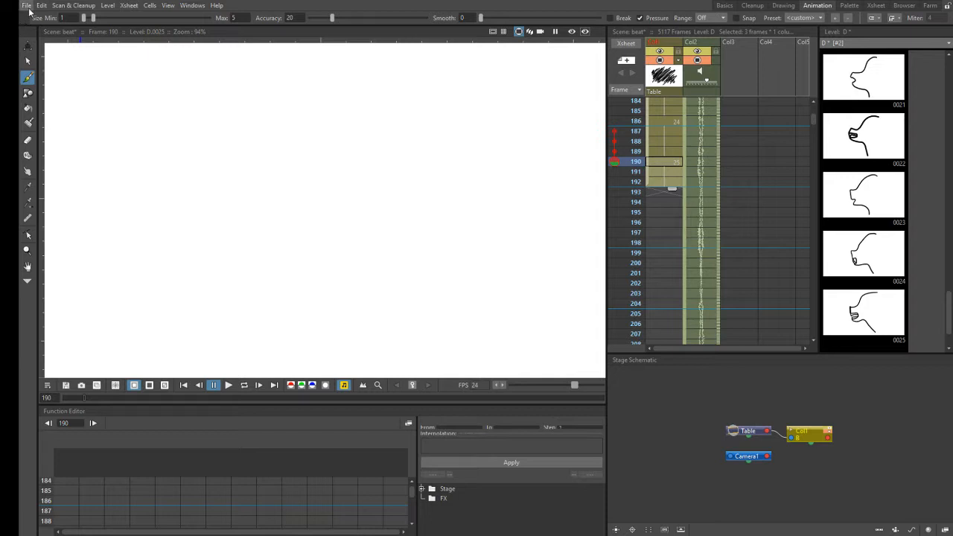
key(ctrl+s)
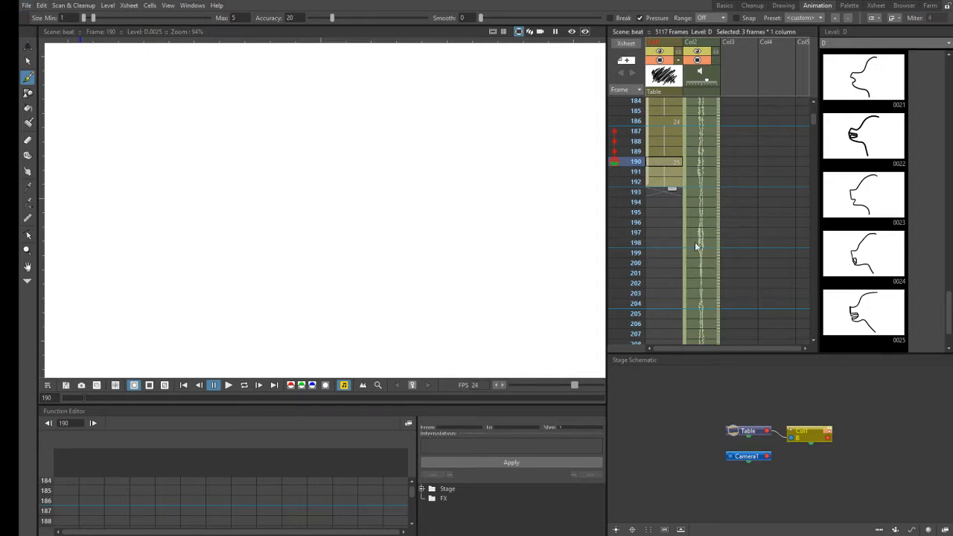
- Scrub the Col2 audio from frame 193 to 197 and brush a new level D mouth drawing at frame 193 in Col1
click(649, 192)
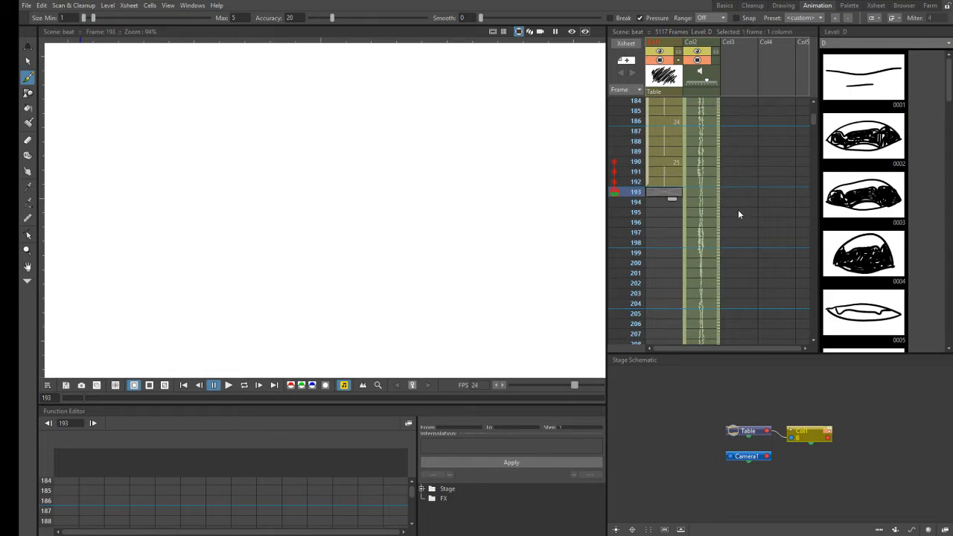
drag(718, 192, 717, 229)
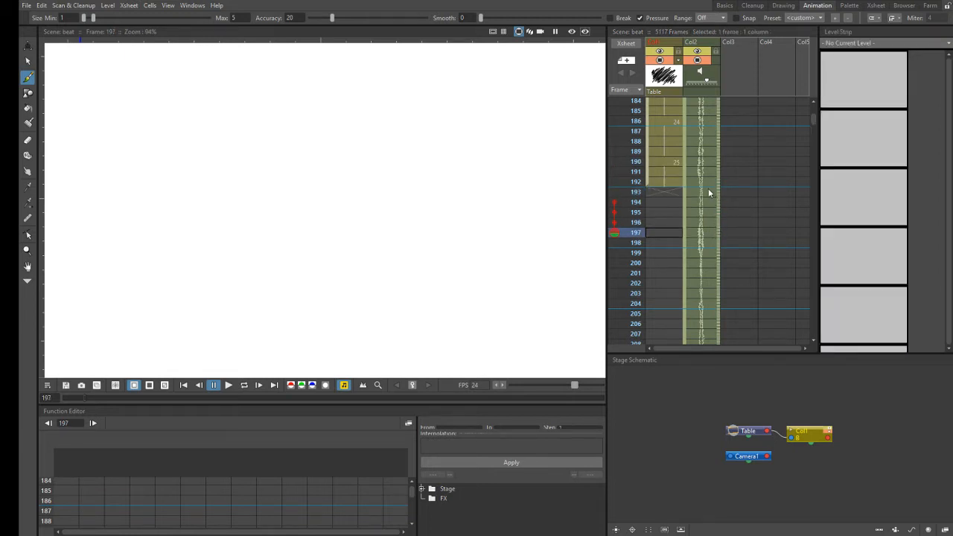
drag(718, 199, 715, 230)
click(670, 195)
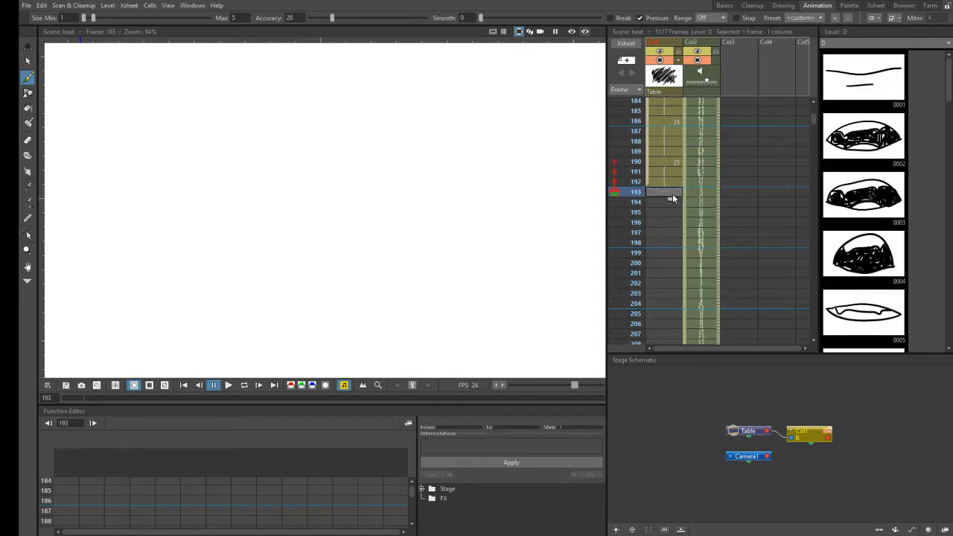
click(675, 180)
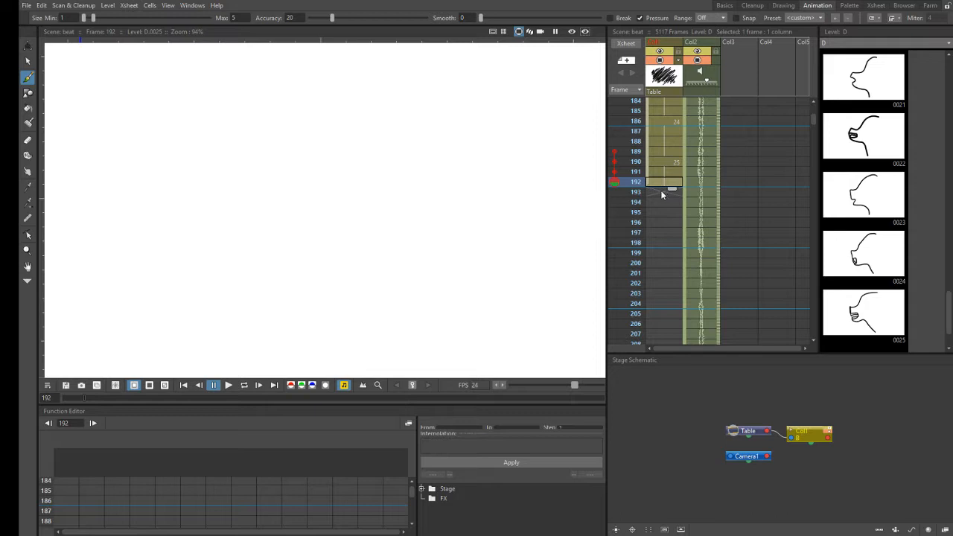
click(662, 192)
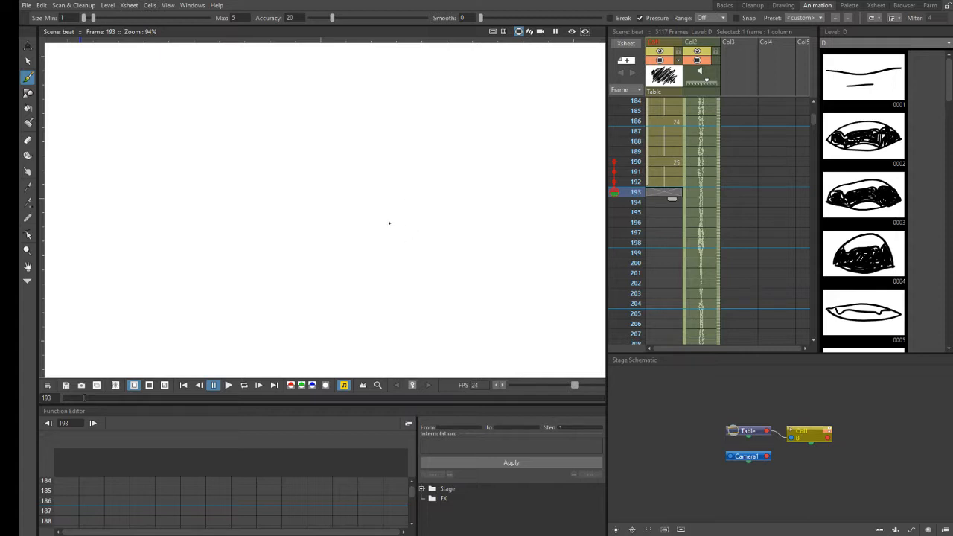
click(391, 223)
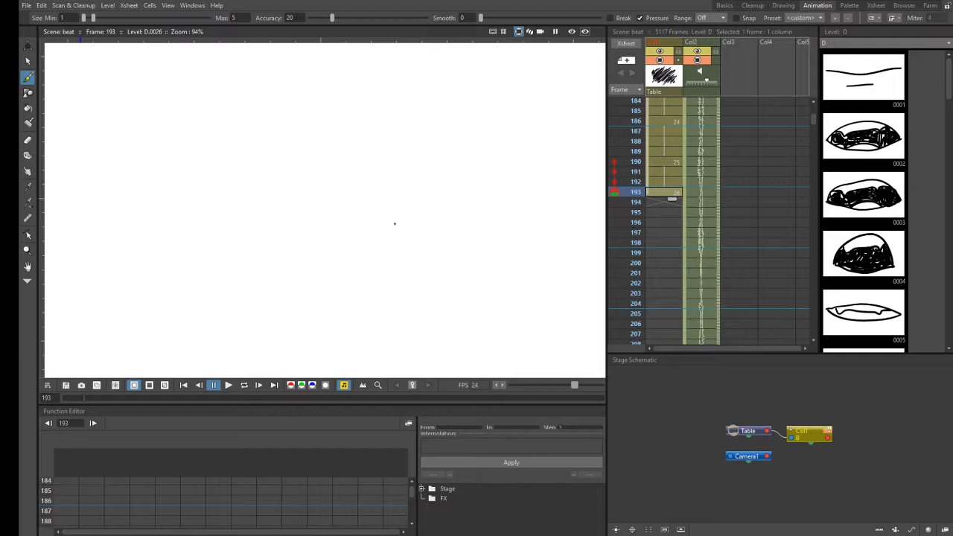
click(414, 224)
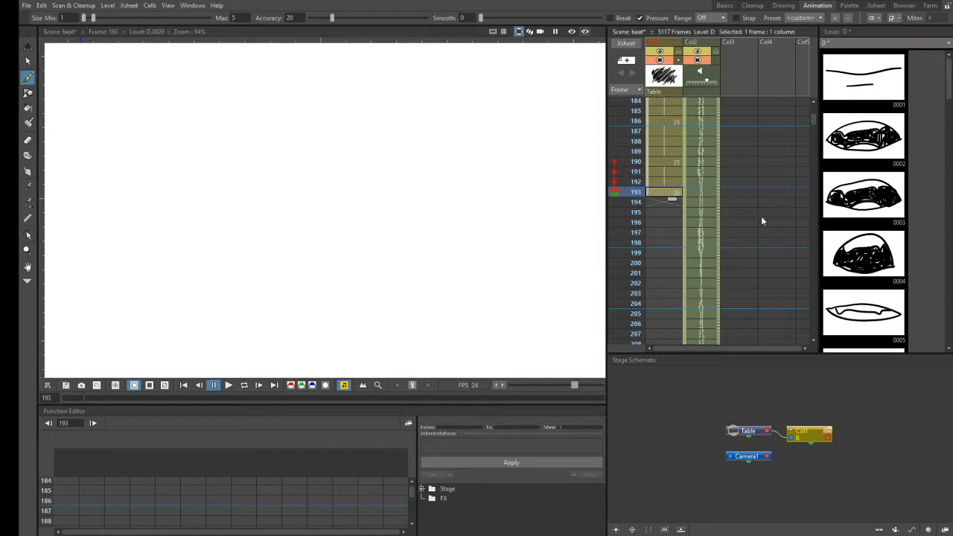
drag(950, 93, 910, 340)
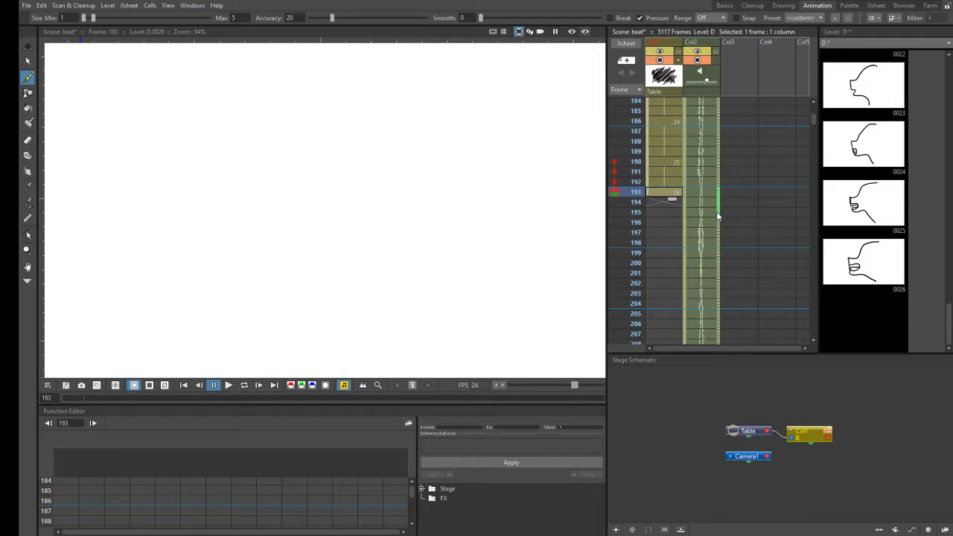
- Scrub the Col2 audio from frame 193 to 197 and extend drawing 26's exposure in Col1 through frame 196
key(Down)
key(Down)
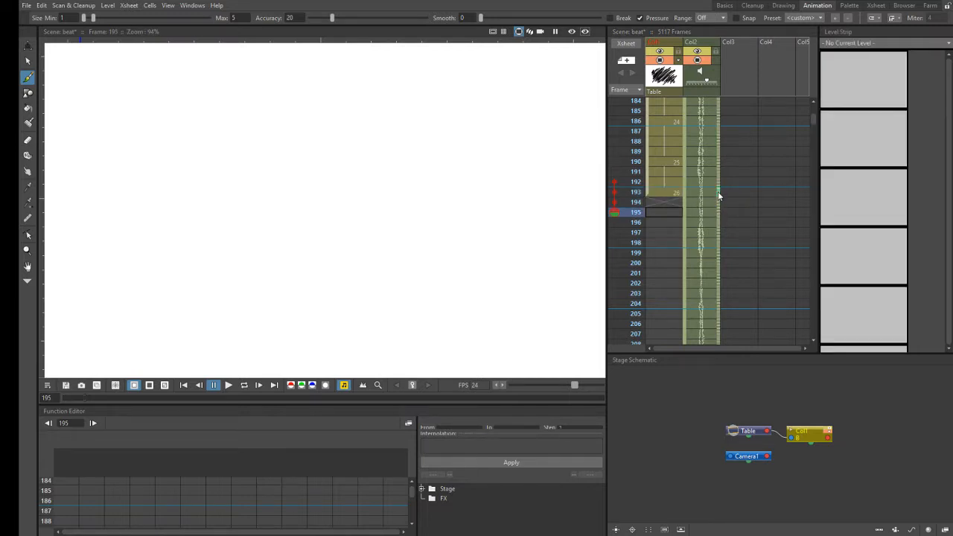
key(Down)
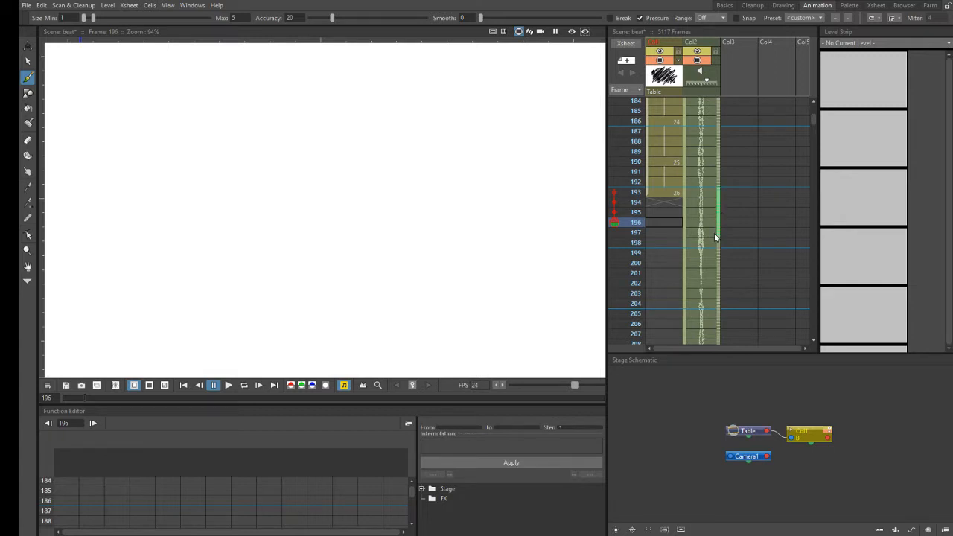
key(Down)
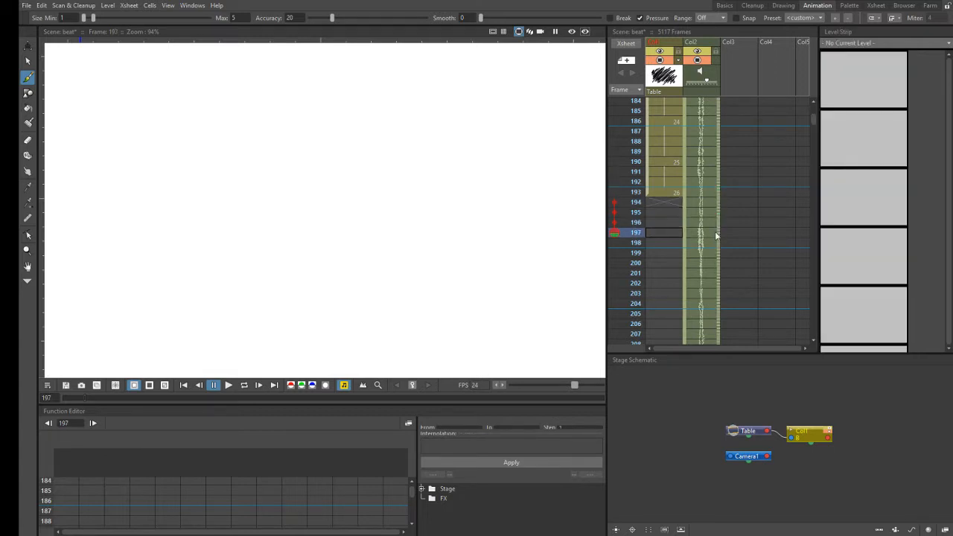
click(674, 195)
drag(674, 198, 675, 208)
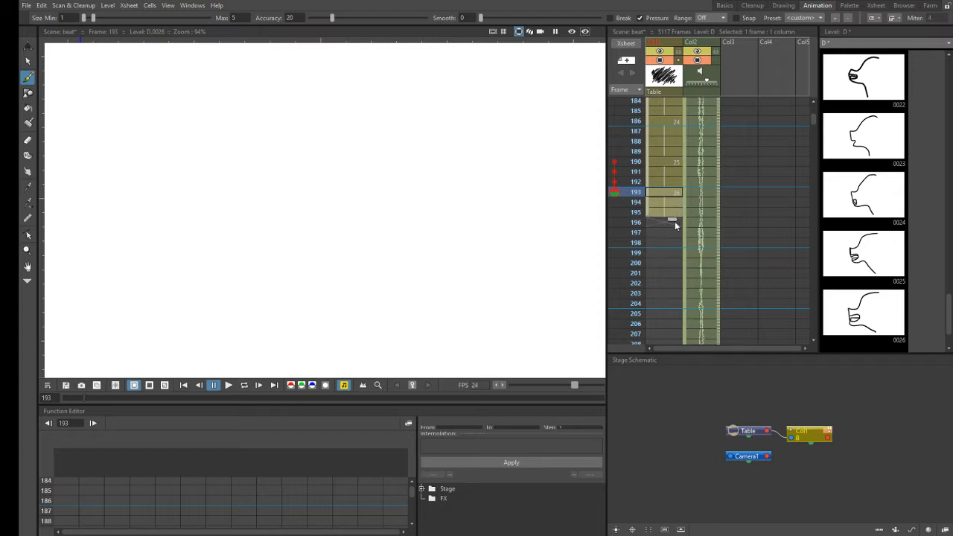
drag(670, 228, 671, 230)
- Scrub the audio again from frame 193 and brush a new level D mouth drawing at frame 197 in Col1
drag(719, 195, 715, 223)
click(663, 233)
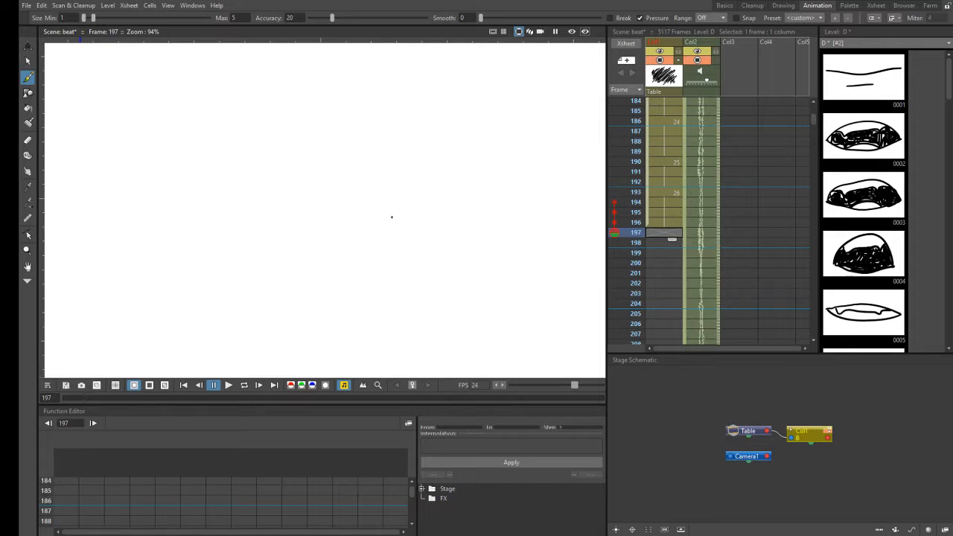
click(390, 217)
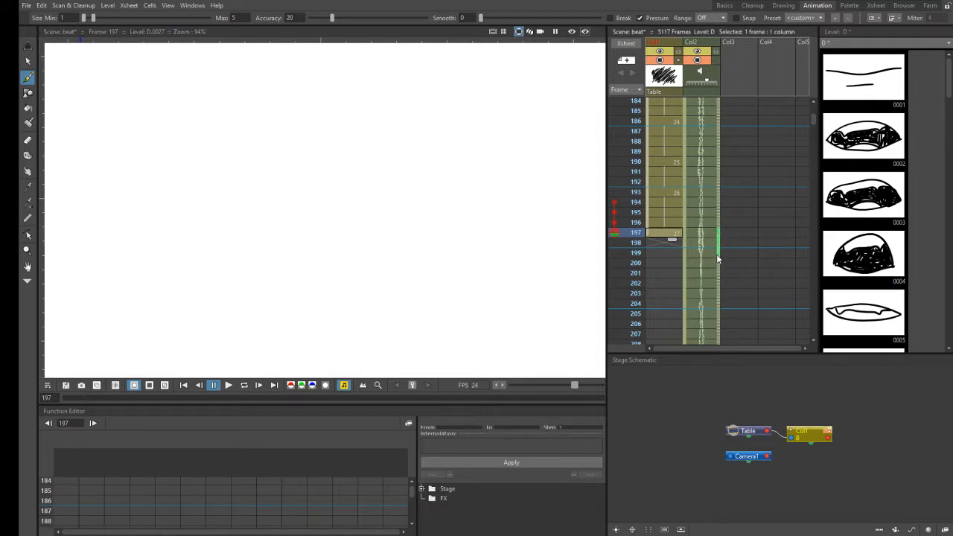
- Scrub the Col2 audio between frames 197 and 200 and extend drawing 27's exposure in Col1 through frame 200
key(Down)
key(Down)
key(Down)
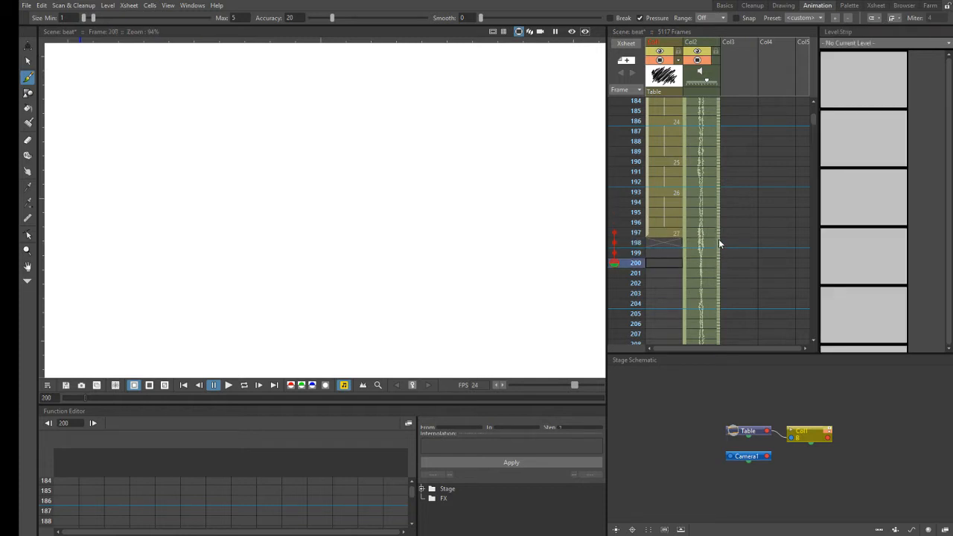
key(Up)
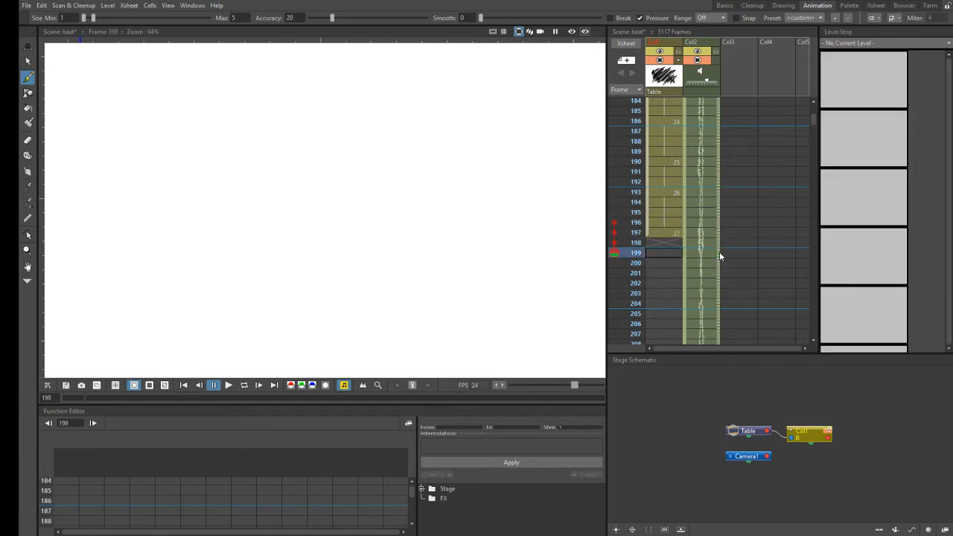
drag(719, 231, 721, 271)
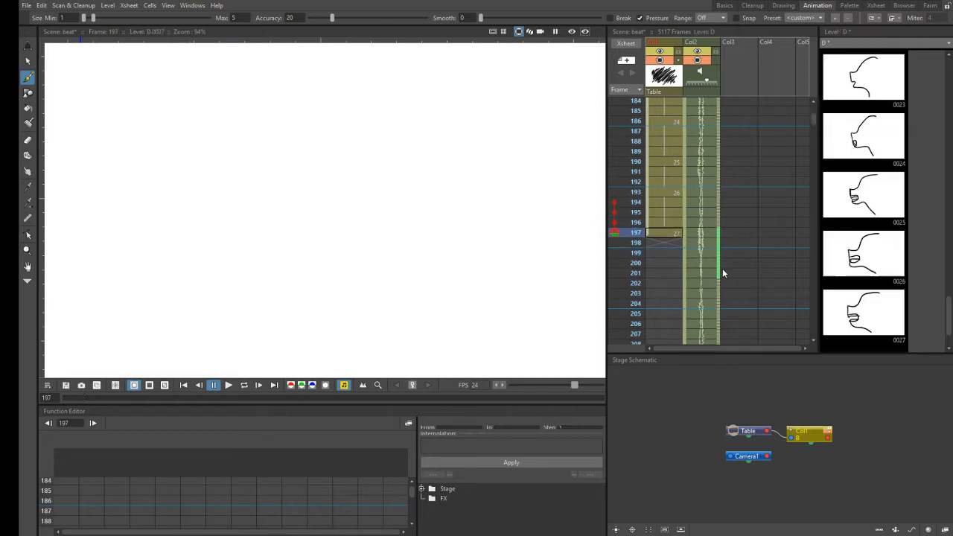
click(672, 234)
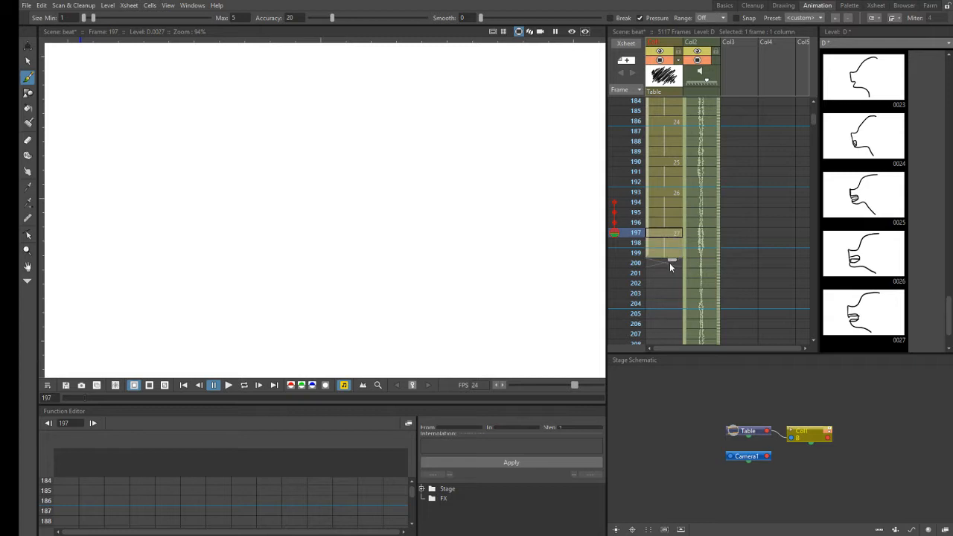
drag(718, 232, 718, 259)
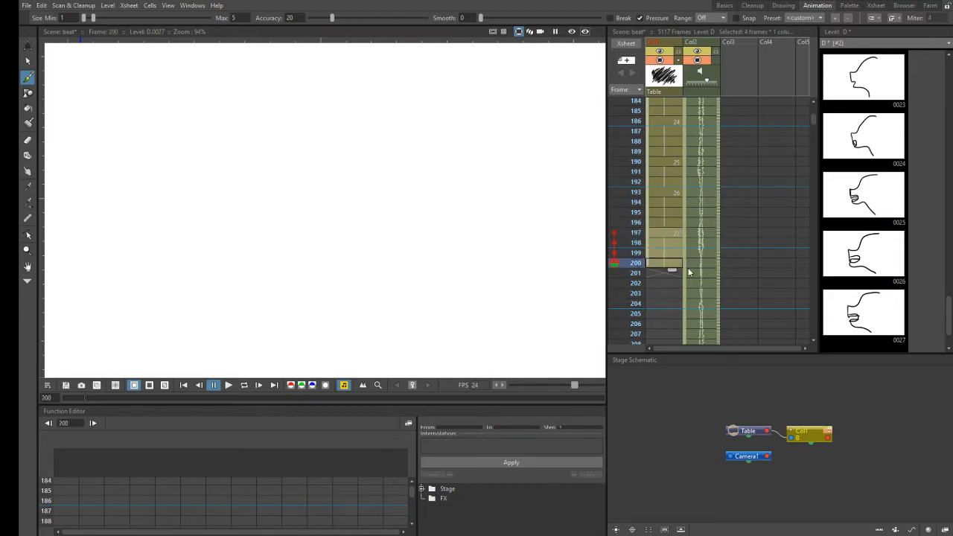
- Scrub the Col2 audio repeatedly between about frames 193 and 204 to hear the sound around frame 201
click(661, 275)
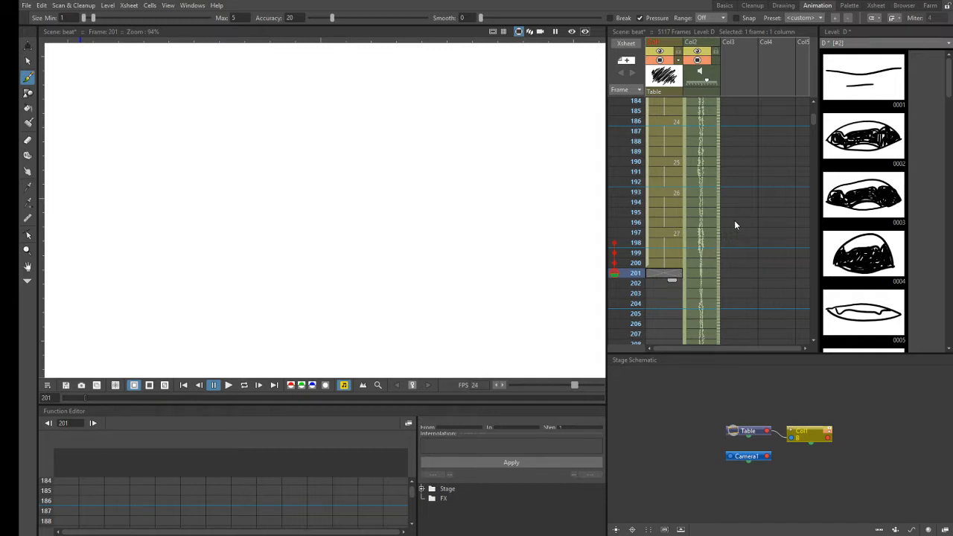
drag(718, 173, 709, 228)
drag(712, 298, 712, 299)
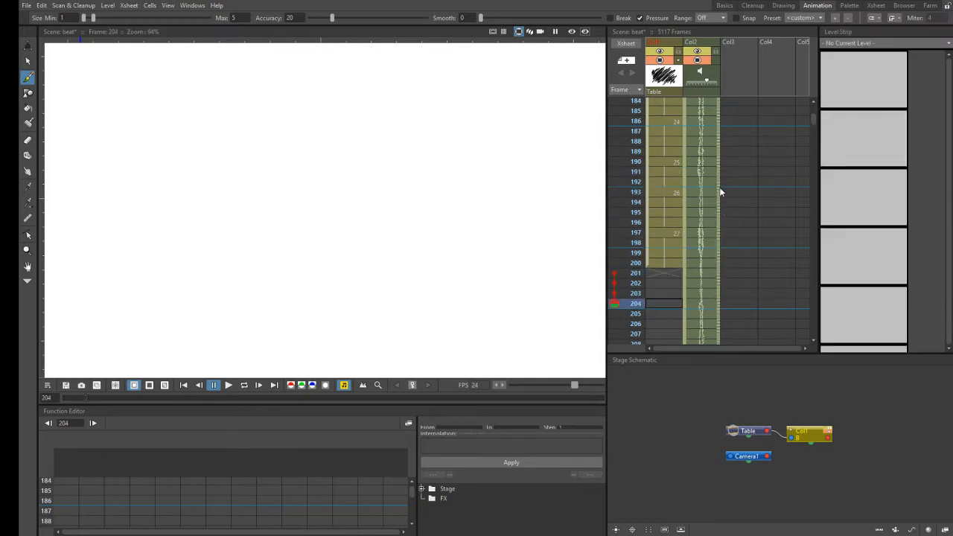
drag(719, 195, 719, 290)
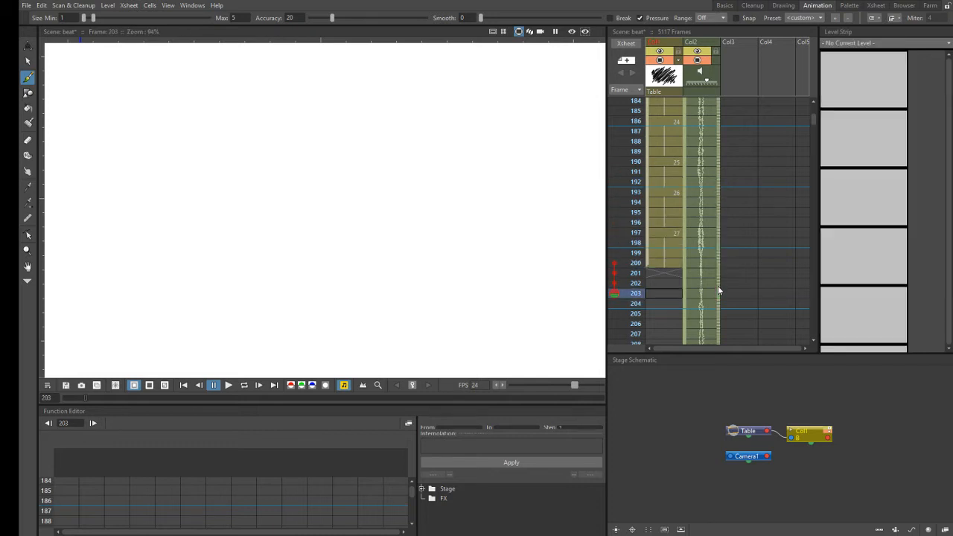
drag(716, 189, 718, 260)
drag(721, 191, 719, 200)
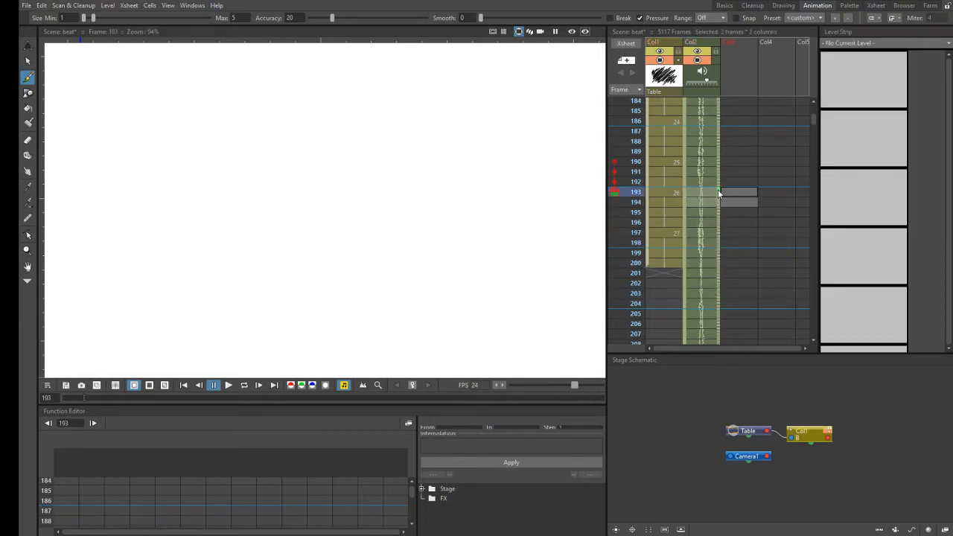
drag(716, 238, 717, 269)
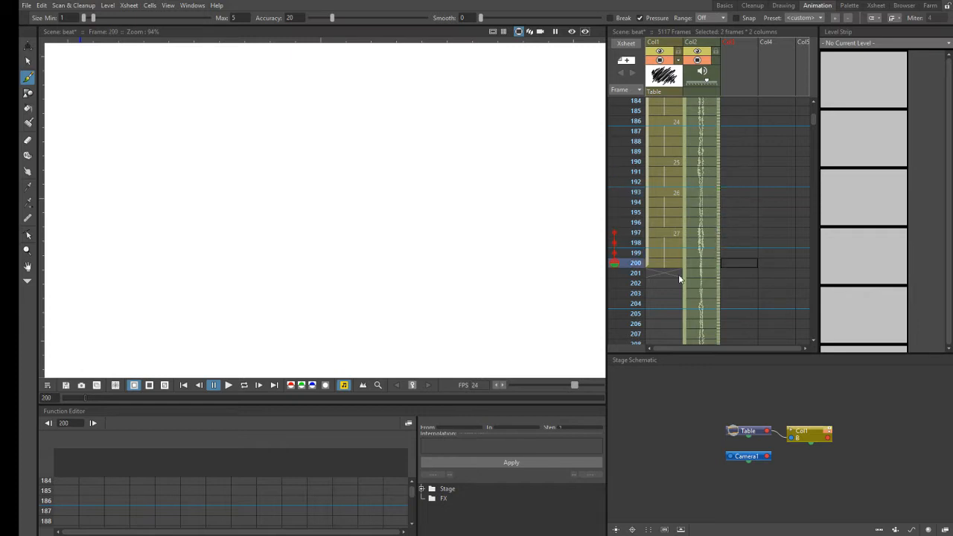
- Select the empty Col1 cell at frame 201 and save the scene
click(666, 275)
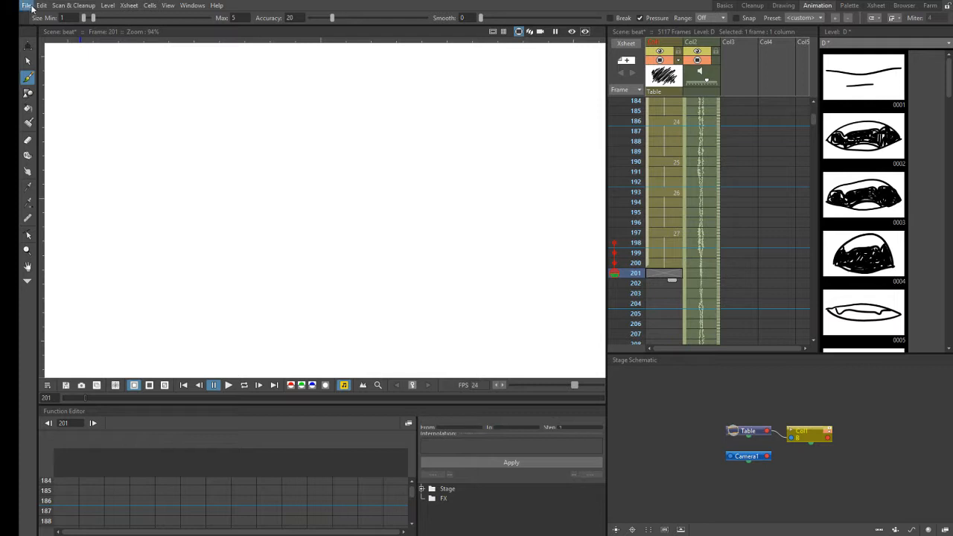
key(ctrl+s)
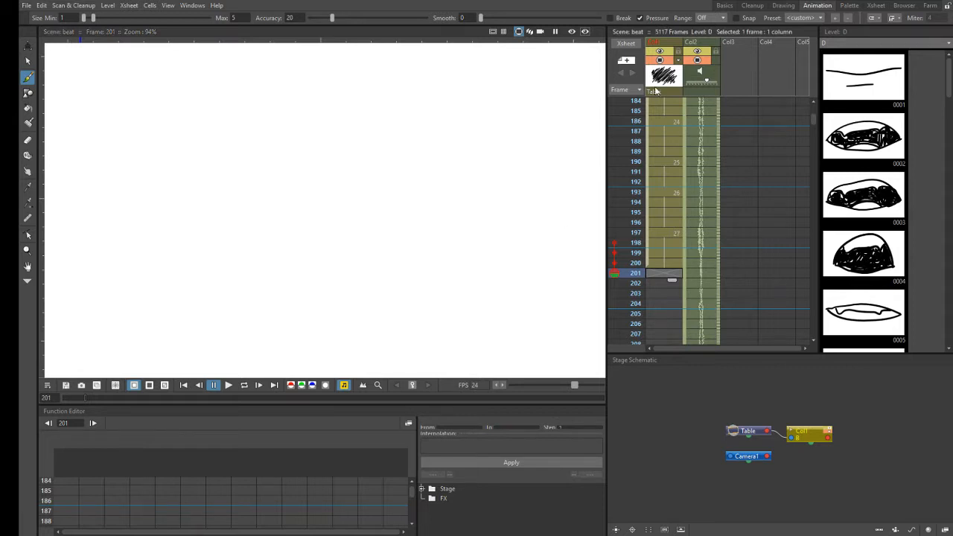
- Review the earlier Col1 exposures from frame 1 to about frame 104, including level B's last drawing at frame 91
scroll(812, 100, up, 7)
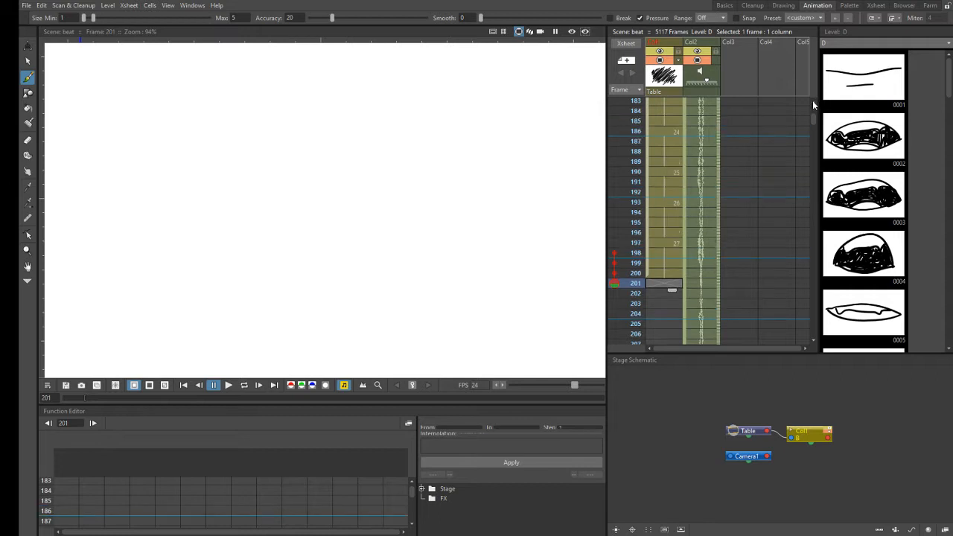
drag(810, 115, 817, 106)
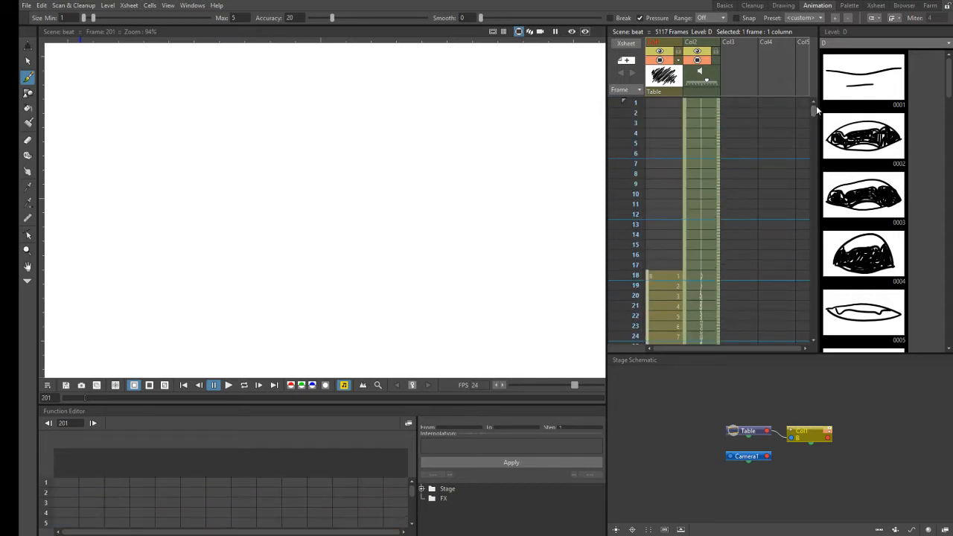
scroll(814, 342, down, 6)
scroll(816, 338, down, 10)
scroll(816, 338, down, 7)
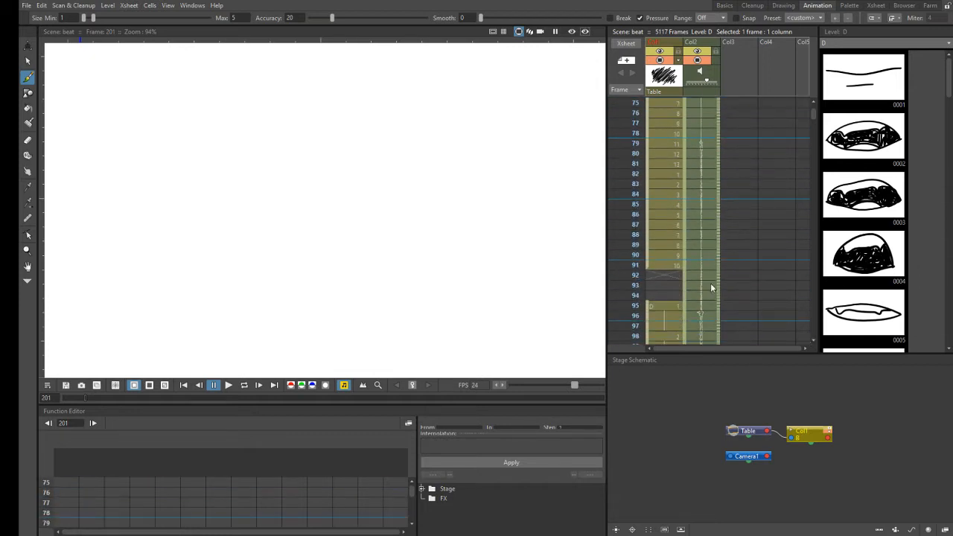
click(672, 265)
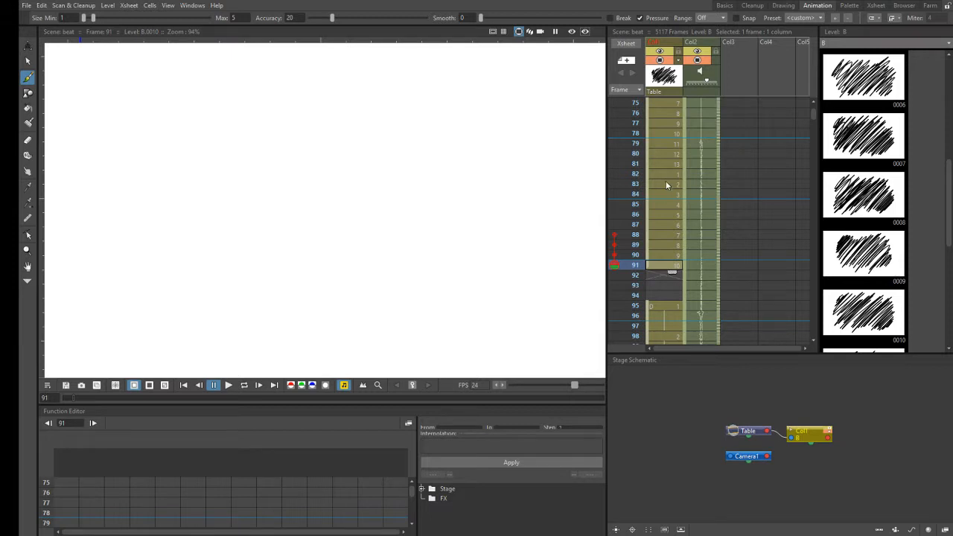
scroll(813, 339, down, 5)
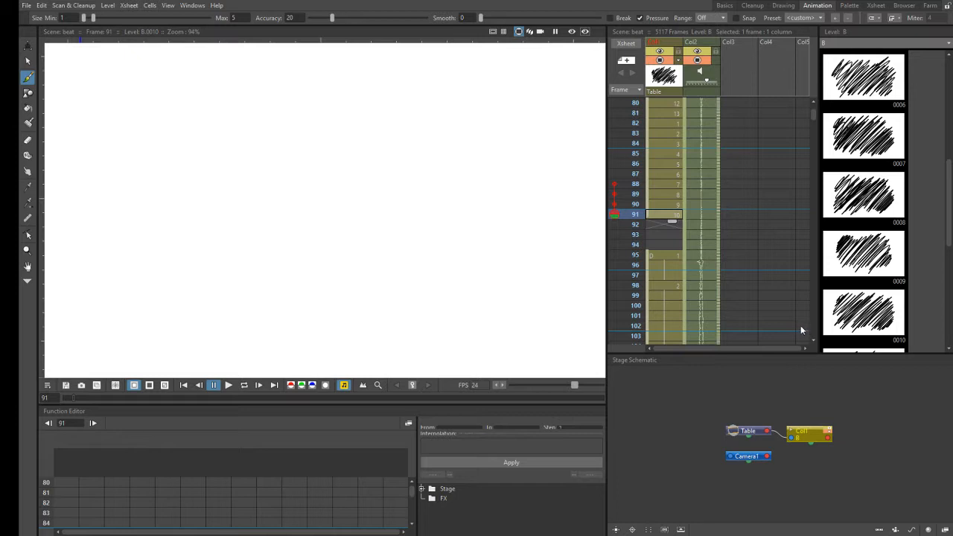
click(814, 340)
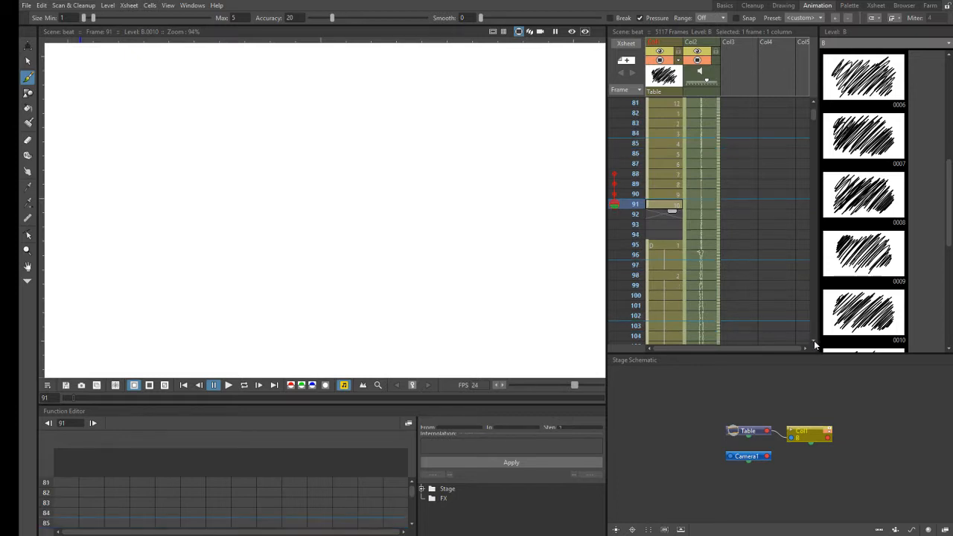
- Review the Col1 exposures from frame 91 to about frame 194, including level D's drawing at frame 132
click(815, 341)
click(814, 339)
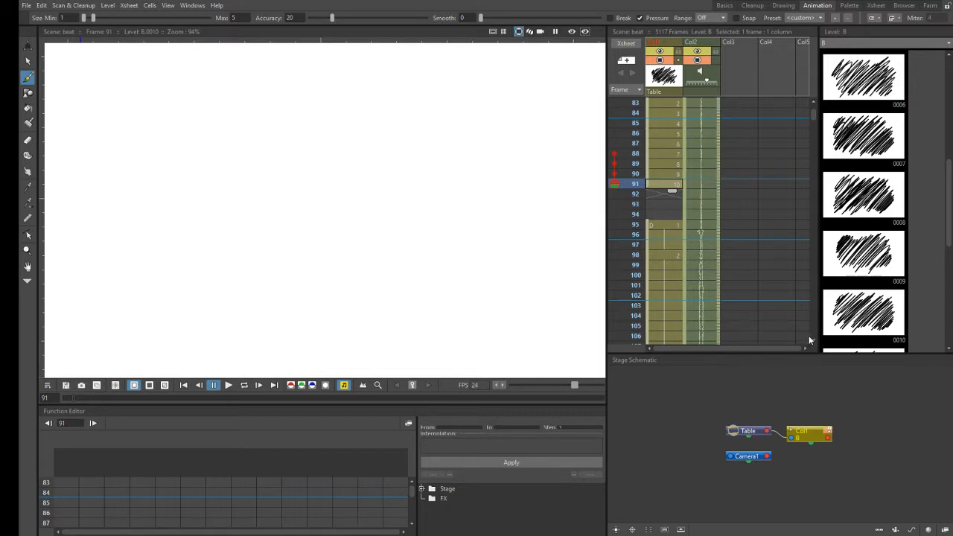
click(815, 343)
click(814, 343)
click(815, 343)
click(814, 344)
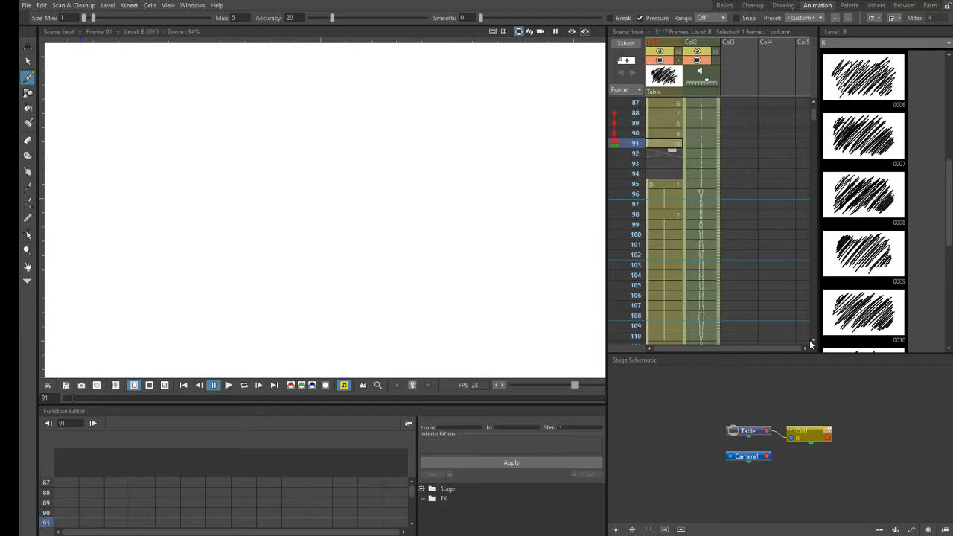
click(814, 343)
click(814, 344)
click(815, 343)
click(815, 344)
click(815, 344)
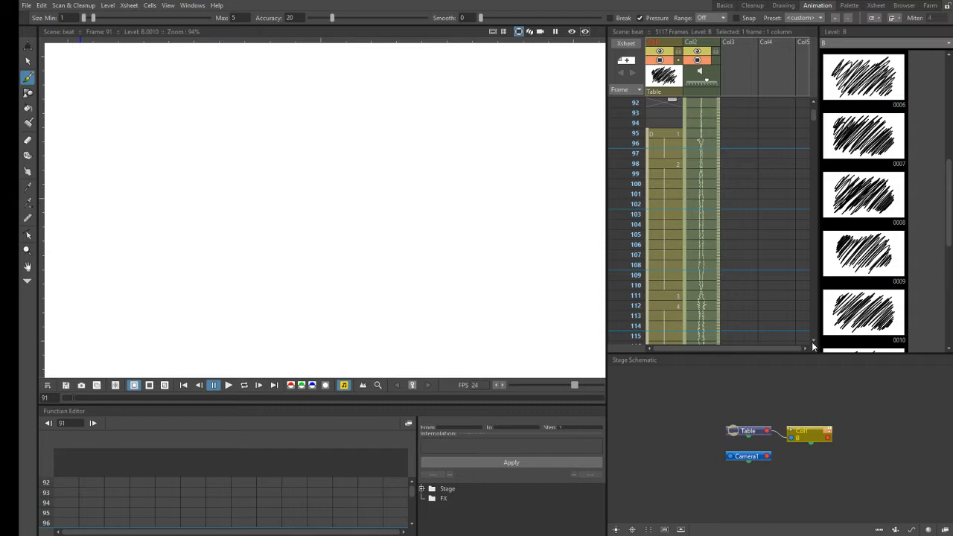
click(814, 343)
scroll(814, 343, down, 7)
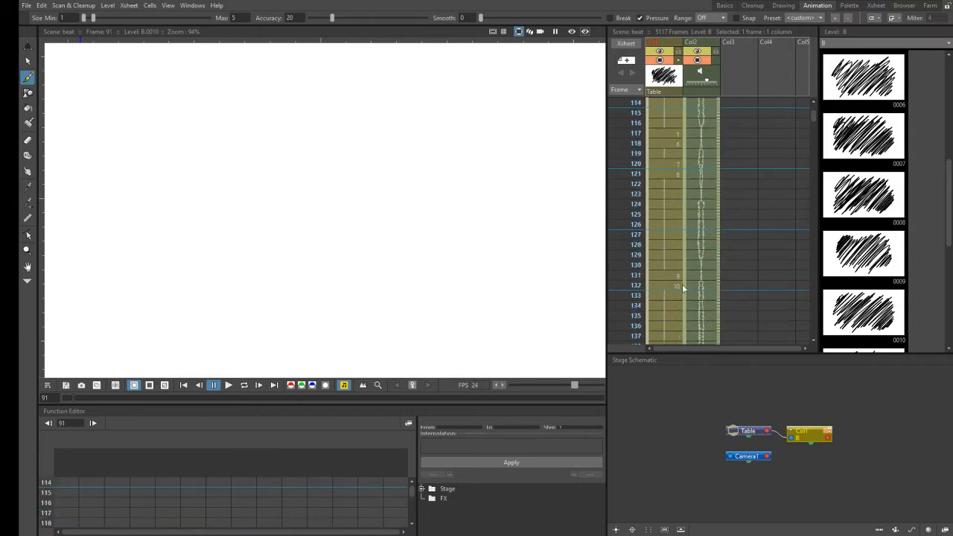
click(675, 288)
scroll(813, 345, down, 6)
scroll(812, 344, down, 10)
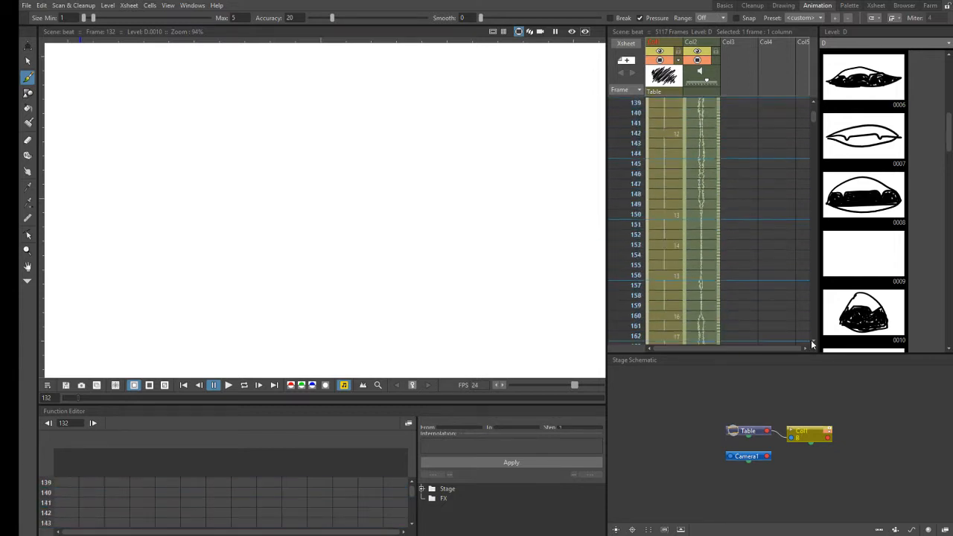
scroll(813, 344, down, 4)
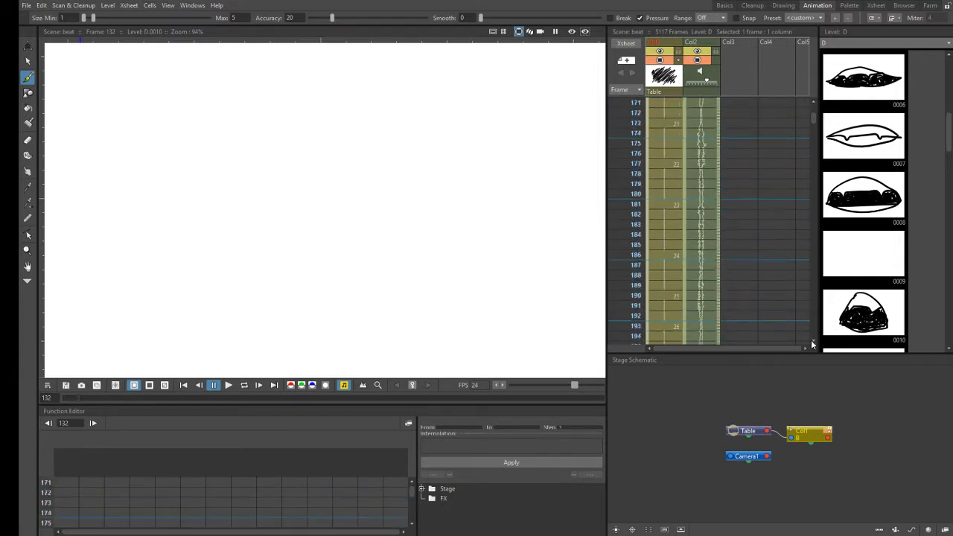
- Examine level D's mouth drawings in Col1 backwards from drawing 27 at frame 197 to drawing 17 at frame 162
click(670, 316)
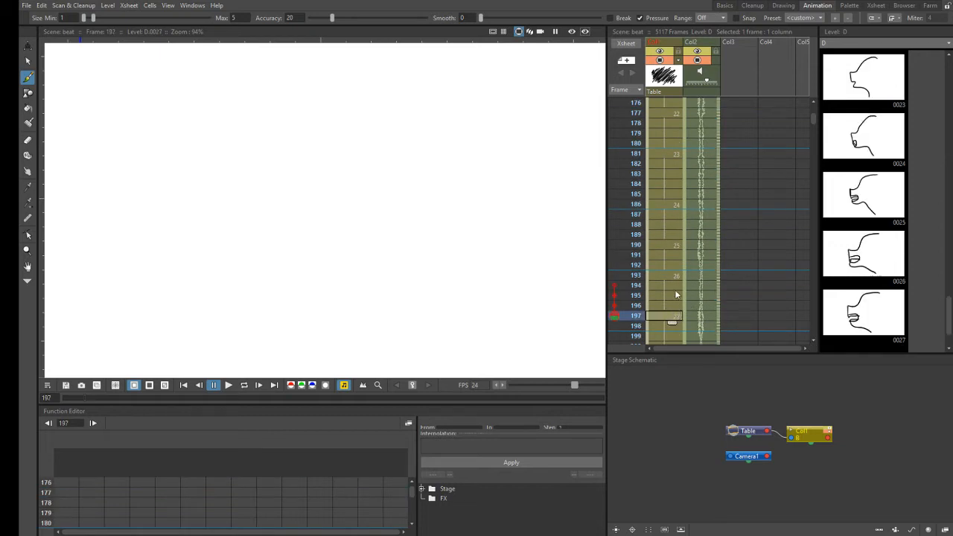
click(663, 244)
click(674, 204)
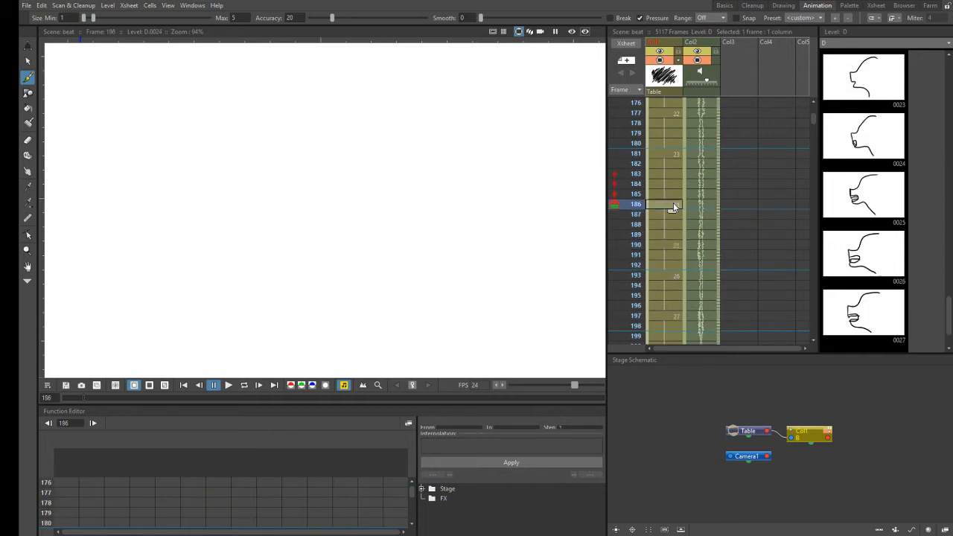
click(675, 154)
click(674, 112)
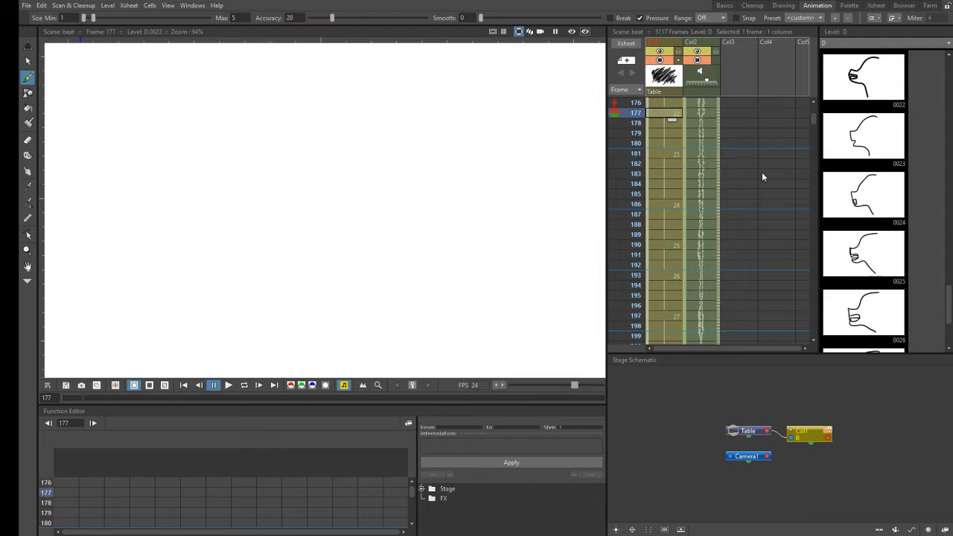
click(815, 102)
click(815, 102)
click(815, 102)
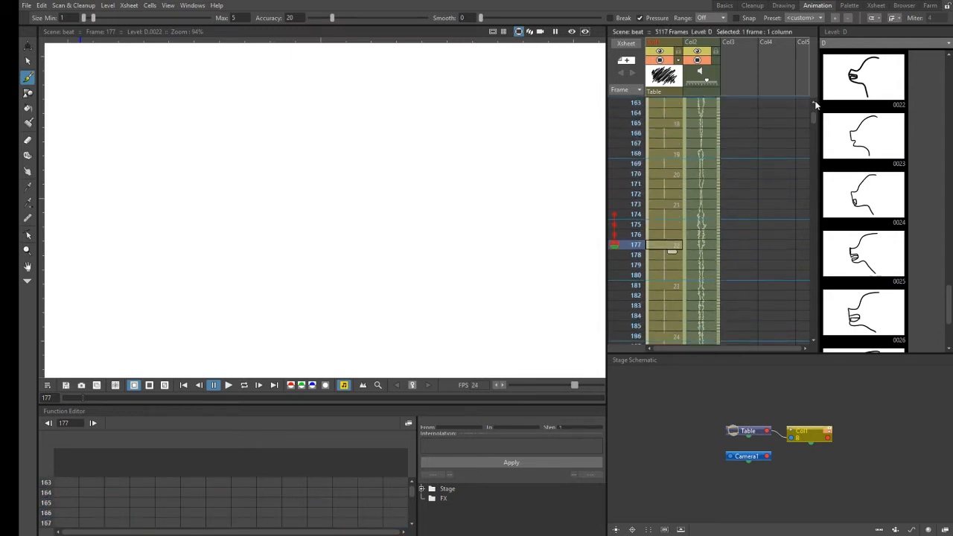
click(815, 102)
click(672, 185)
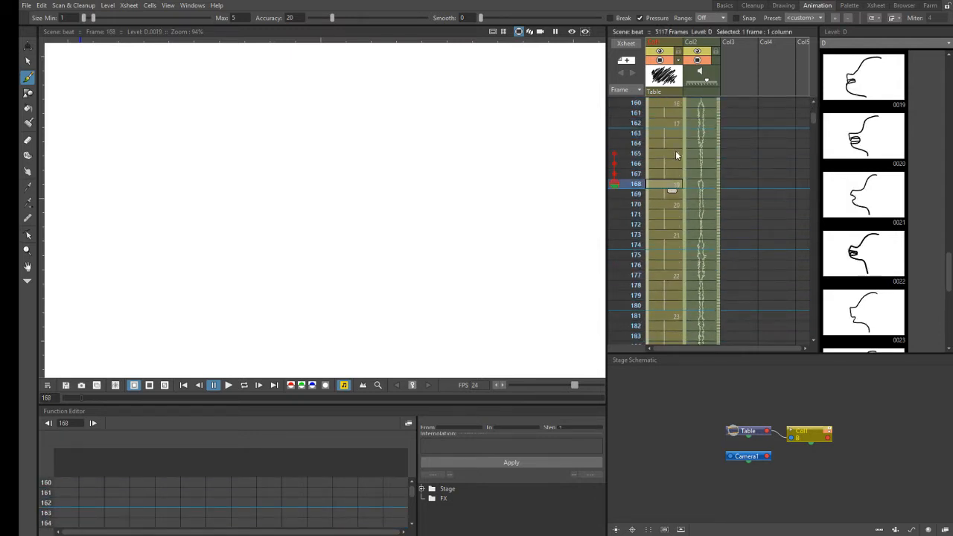
click(677, 152)
click(680, 123)
- Examine level D's drawing 14 and compare its Col1 exposure at frames 153 to 155 with drawing 15 at frame 156
click(948, 57)
click(948, 57)
click(948, 57)
click(948, 58)
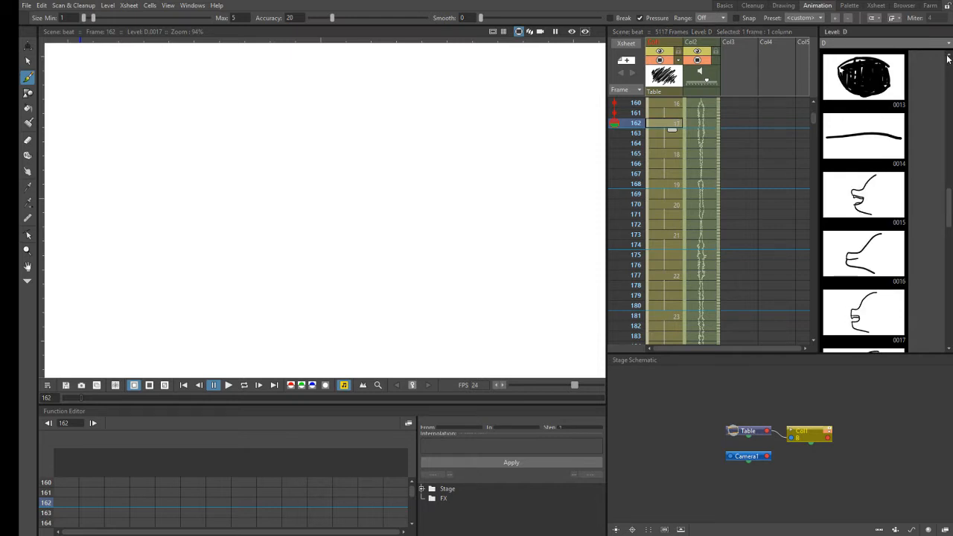
click(872, 149)
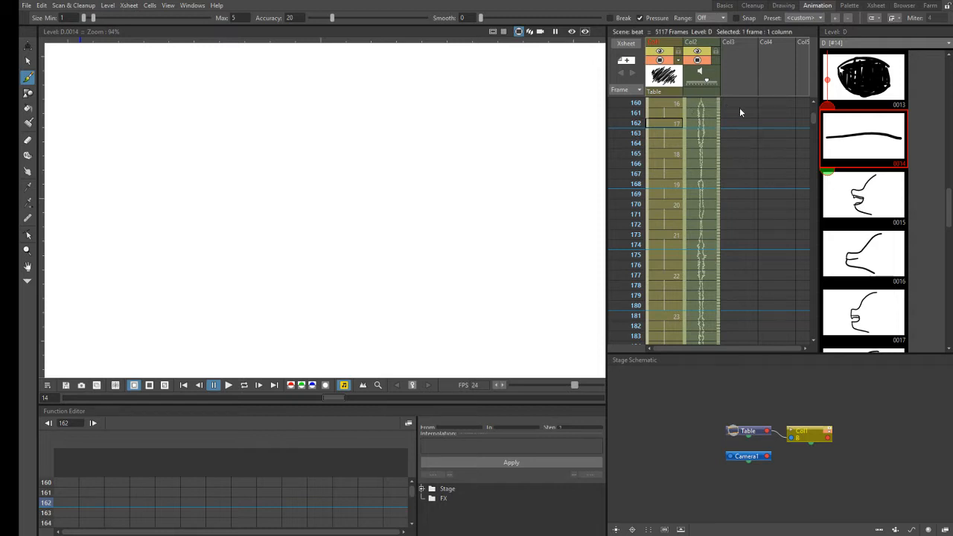
scroll(813, 107, up, 4)
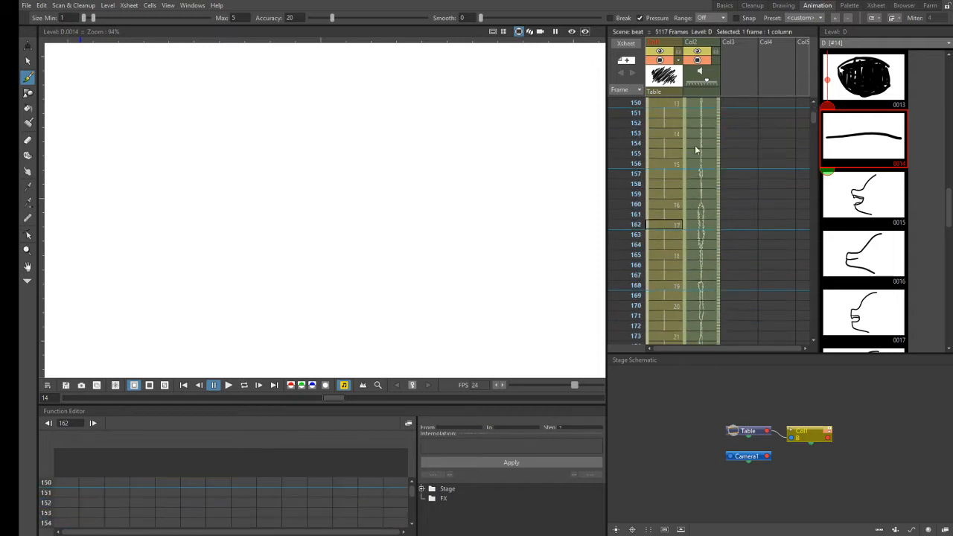
click(674, 133)
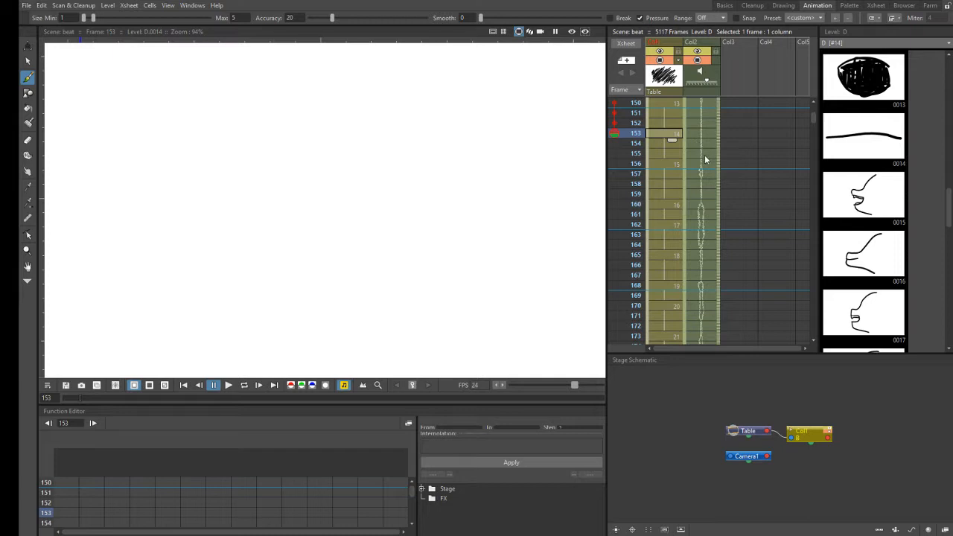
click(675, 163)
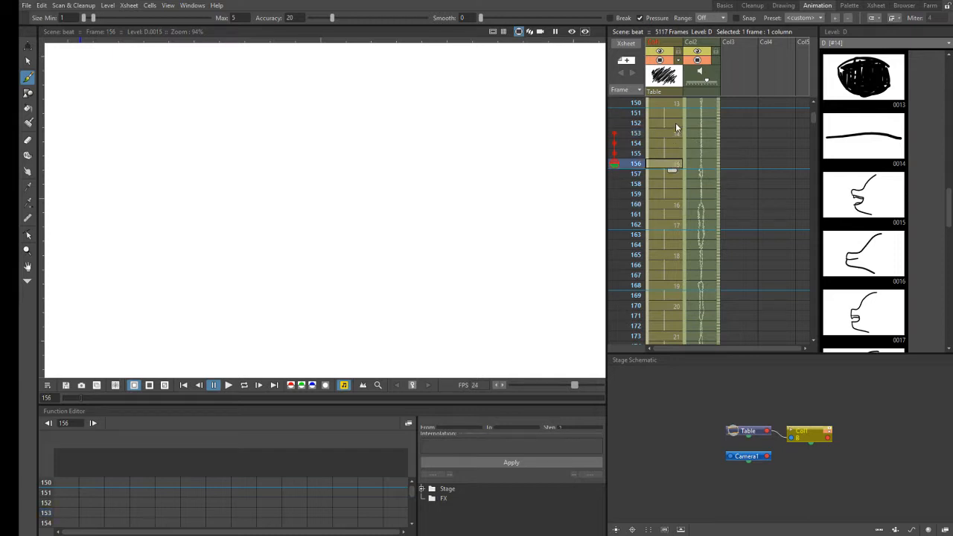
click(673, 154)
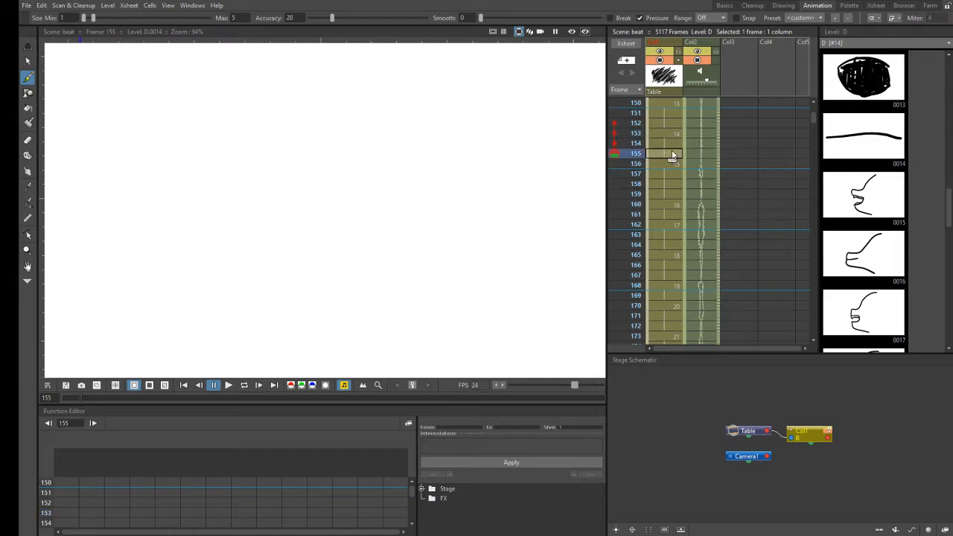
click(672, 134)
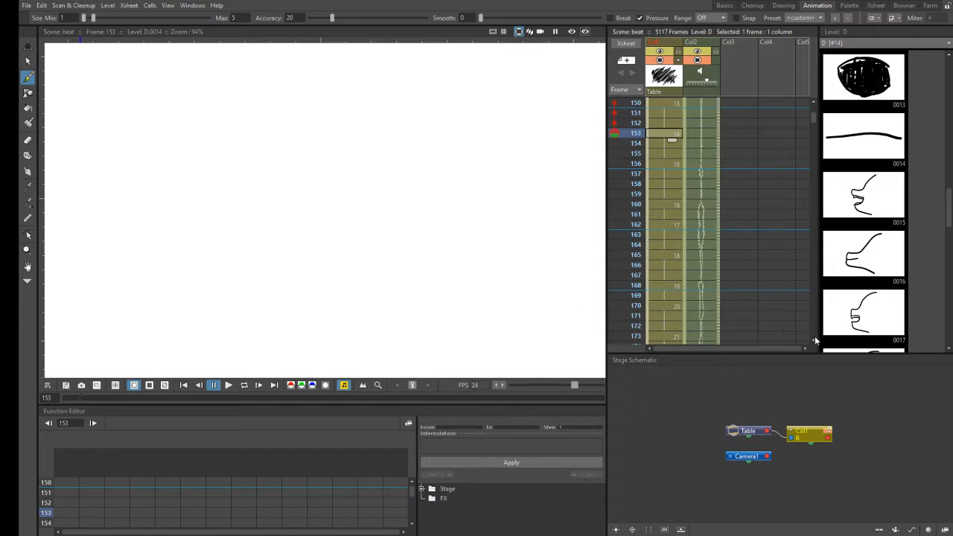
- Return to the end of the Col1 drawings and scrub the Col2 audio between about frames 199 and 205
scroll(815, 340, down, 5)
scroll(815, 340, down, 6)
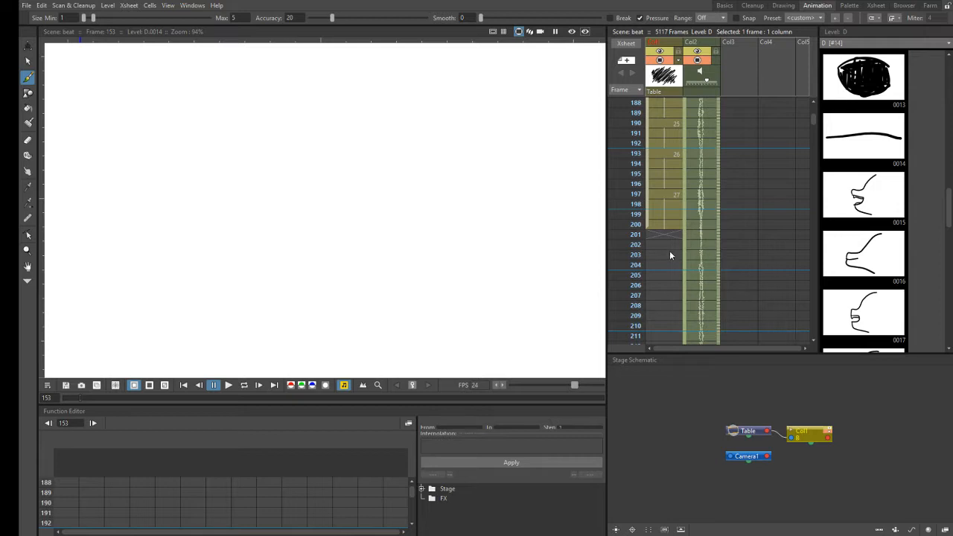
click(671, 235)
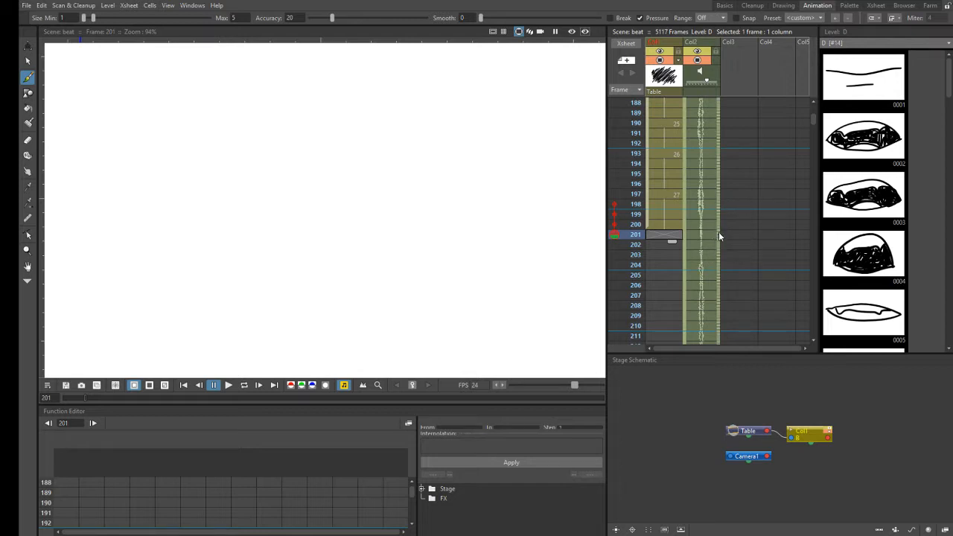
drag(719, 233, 719, 276)
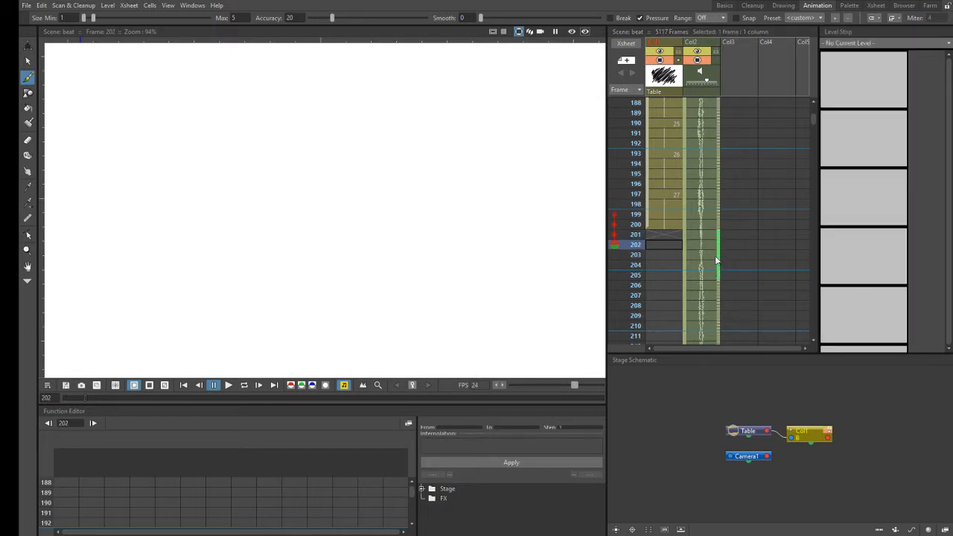
drag(720, 214, 712, 246)
- Draw a side-profile mouth shape at Col1 frame 201 as level D's drawing 28 and hold its exposure through frame 202
click(675, 234)
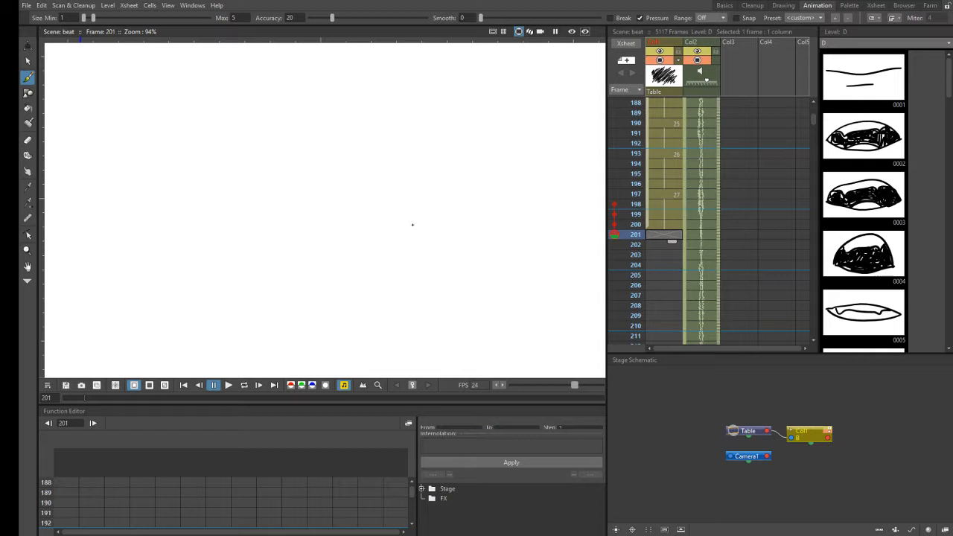
click(395, 227)
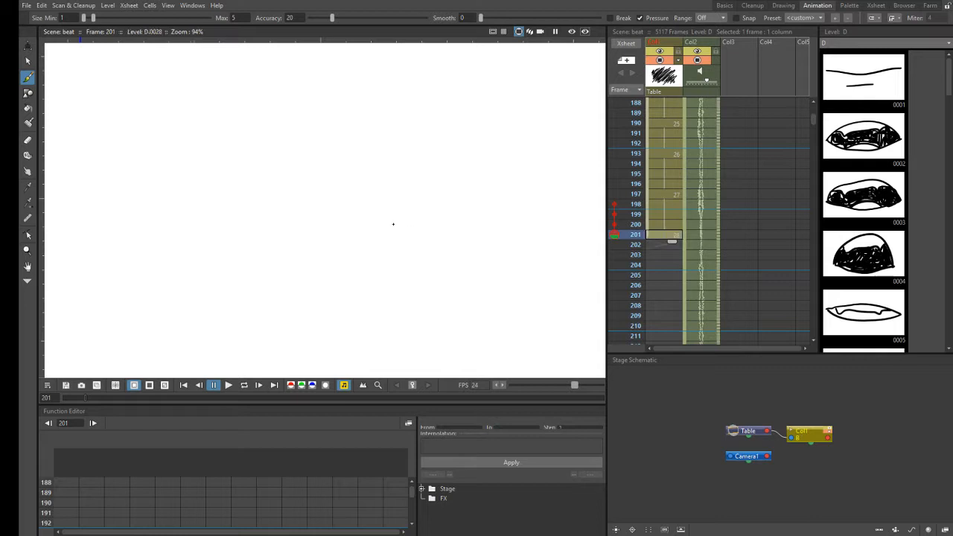
click(420, 225)
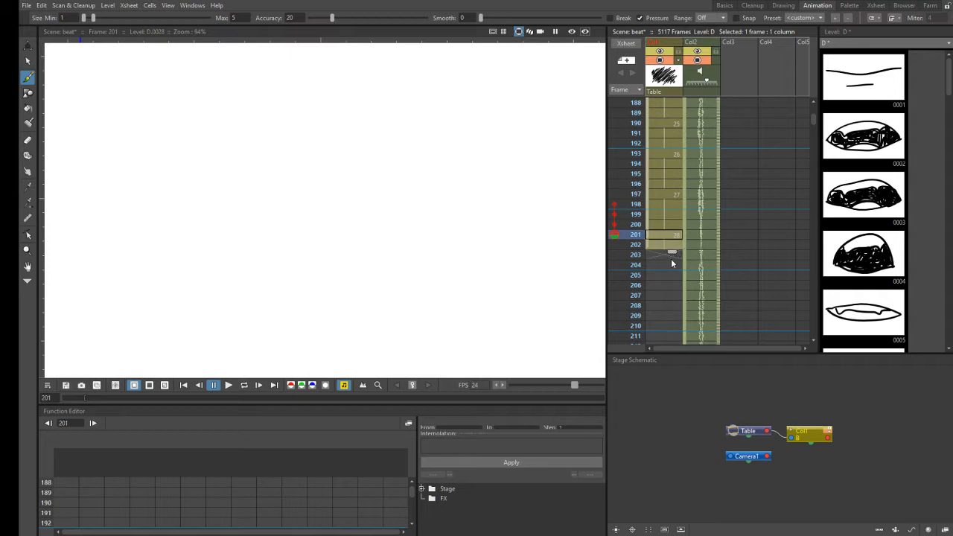
drag(669, 261, 670, 262)
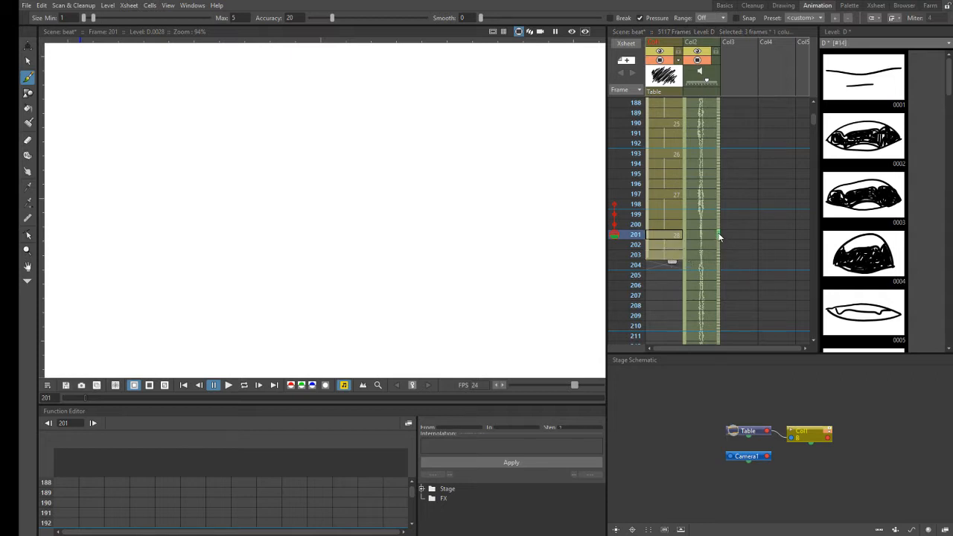
click(723, 255)
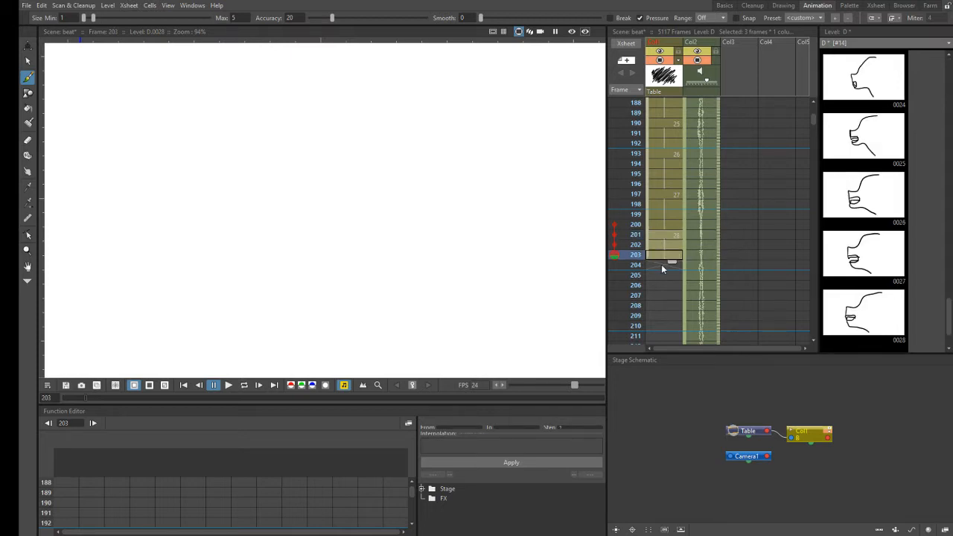
drag(674, 256, 676, 253)
click(717, 246)
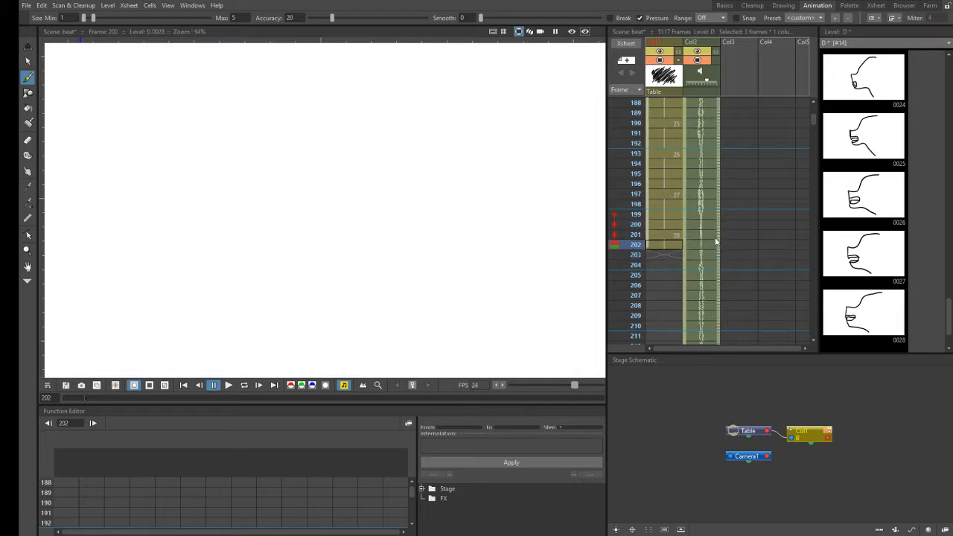
- Compare drawings 27 and 28 in Col1 and shorten drawing 27's exposure to frames 197 to 199, moving drawing 28 to frame 200
click(673, 225)
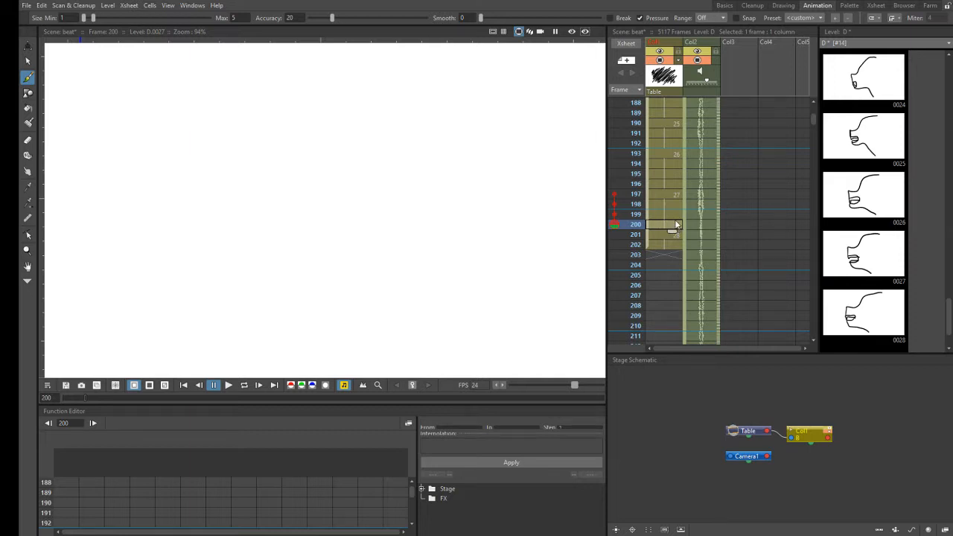
click(676, 195)
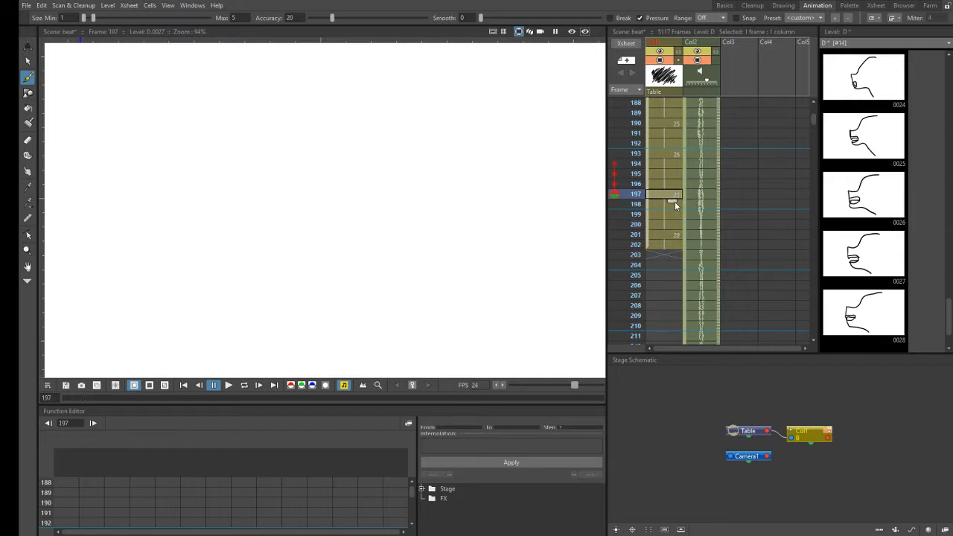
click(653, 224)
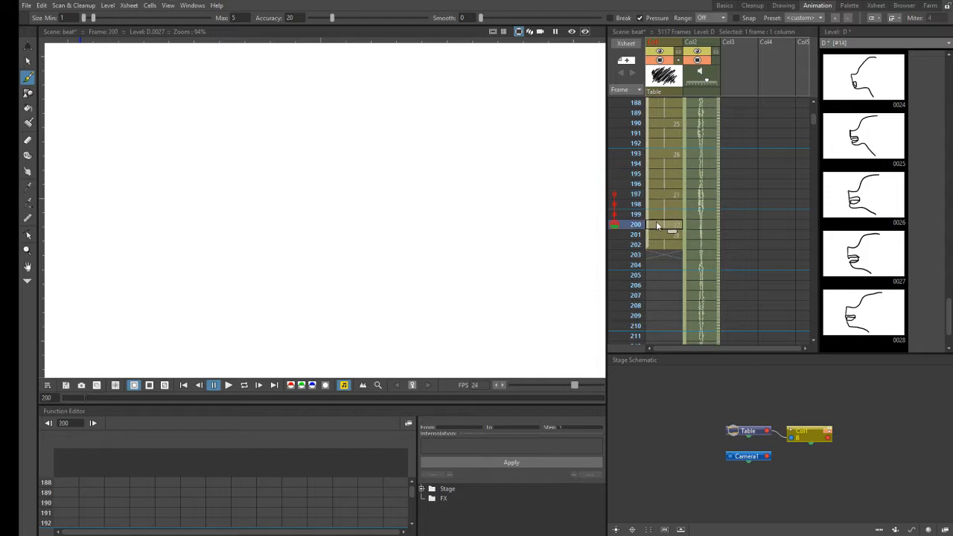
click(667, 205)
click(669, 195)
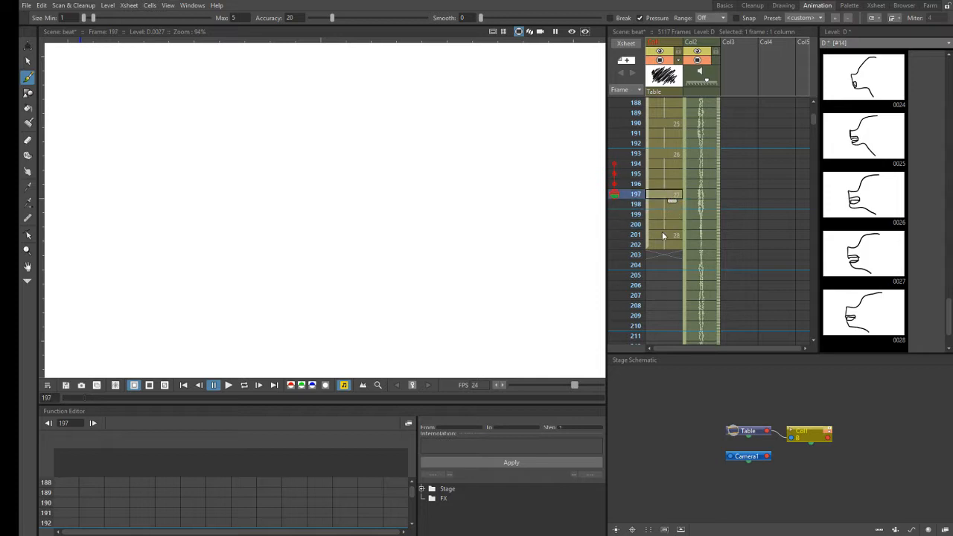
click(663, 233)
click(664, 224)
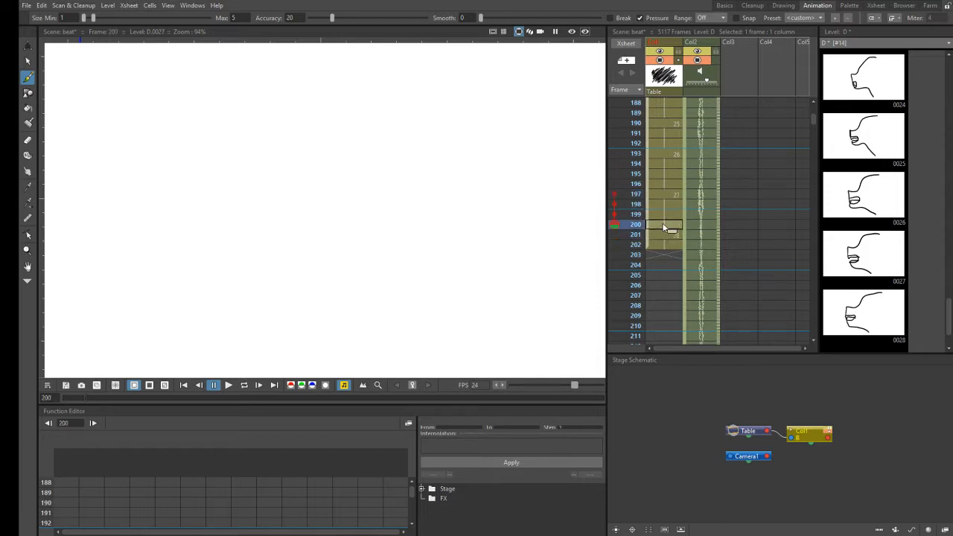
shift+click(666, 196)
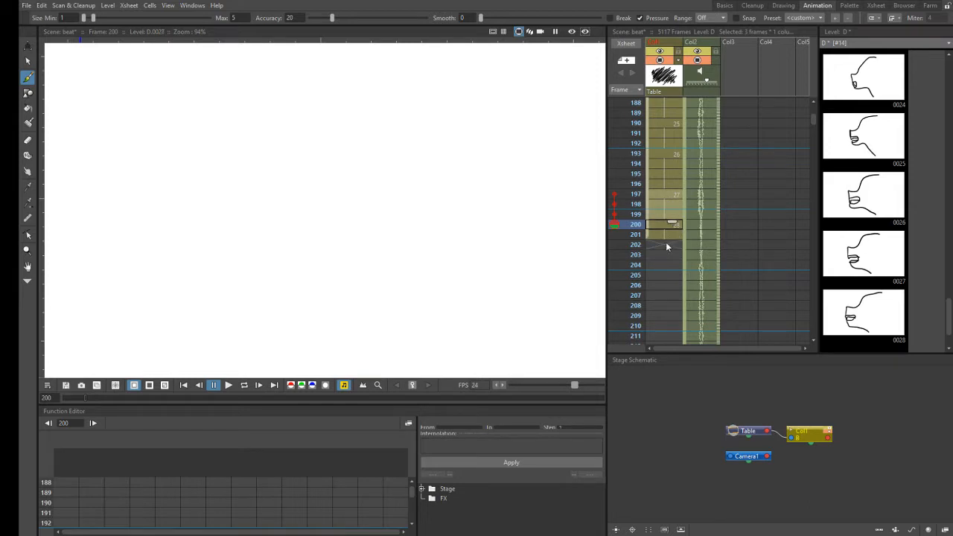
- Scrub the Col2 audio from frame 200 to about frame 202 and select drawing 28's Col1 cell at frame 201
click(719, 224)
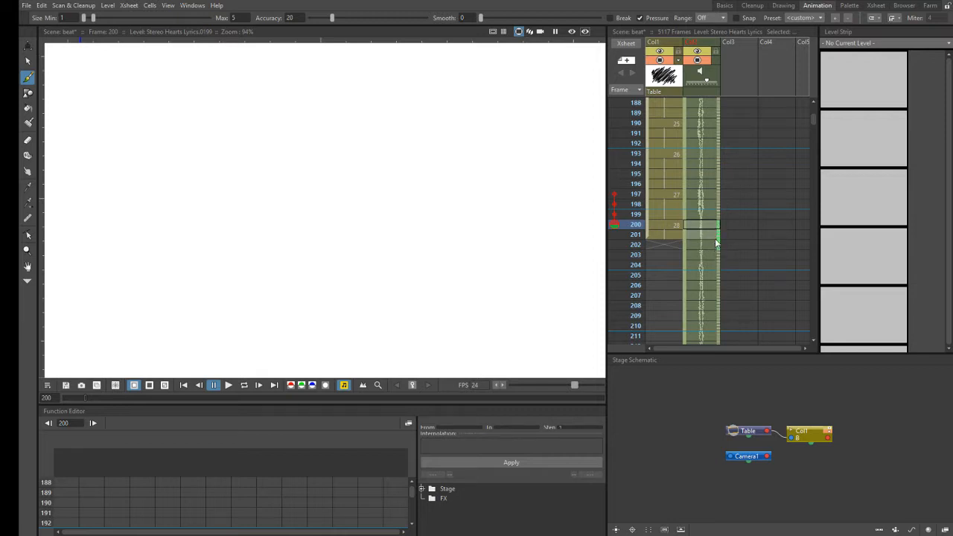
click(715, 245)
click(674, 235)
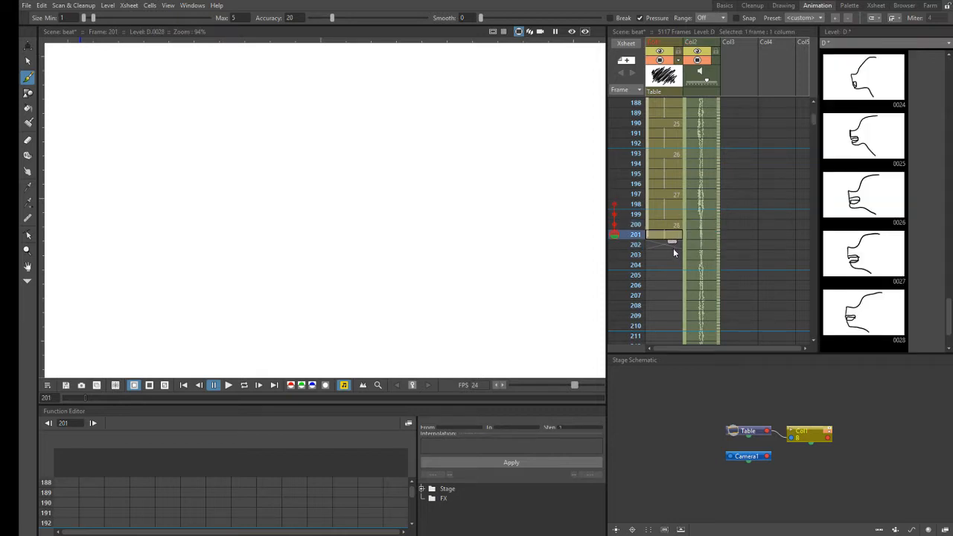
- Extend drawing 28's Col1 exposure through frame 202 and scrub the Col2 audio from about frame 200 to 203
drag(672, 242, 674, 252)
drag(719, 197, 713, 226)
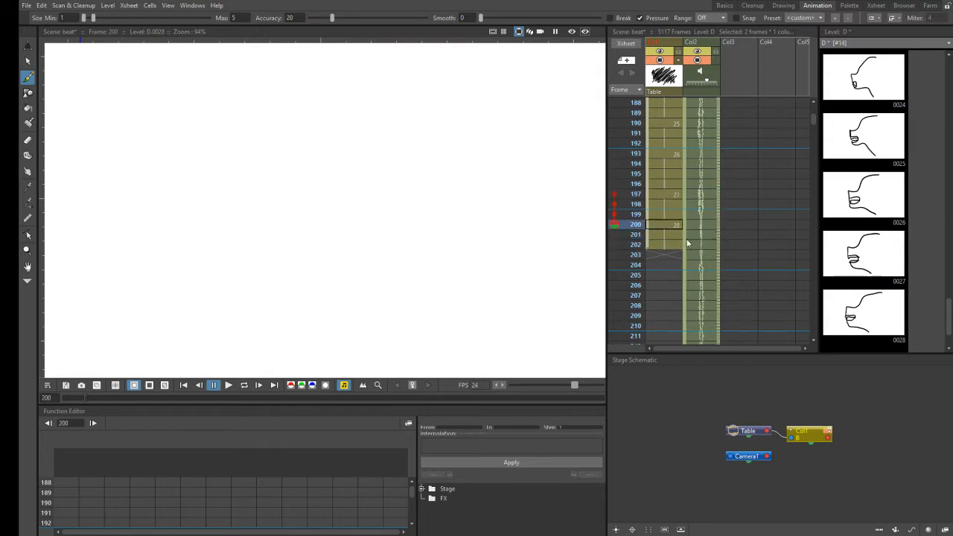
drag(718, 224, 711, 257)
click(663, 256)
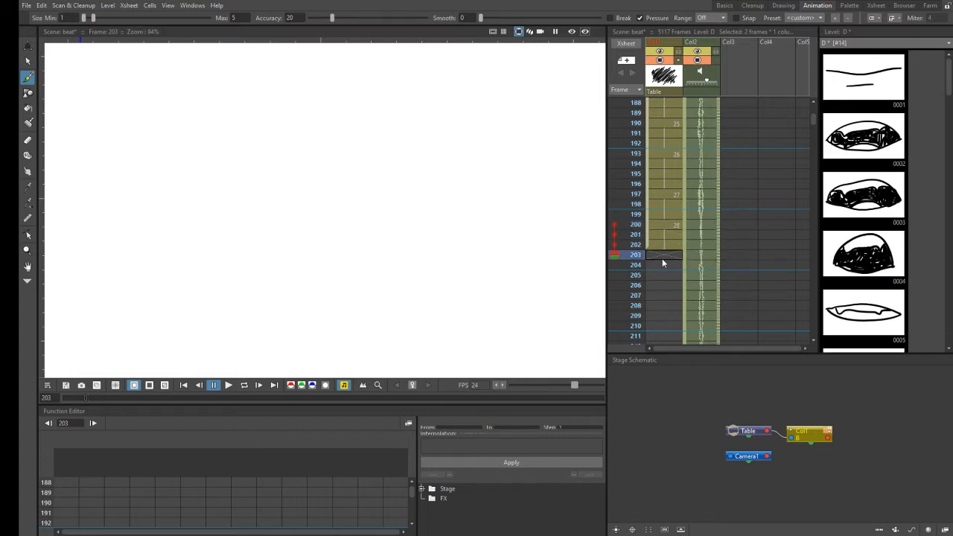
- Draw an open side-profile mouth shape at Col1 frame 203 as level D's drawing 29 and save the scene with its level
click(667, 257)
click(395, 218)
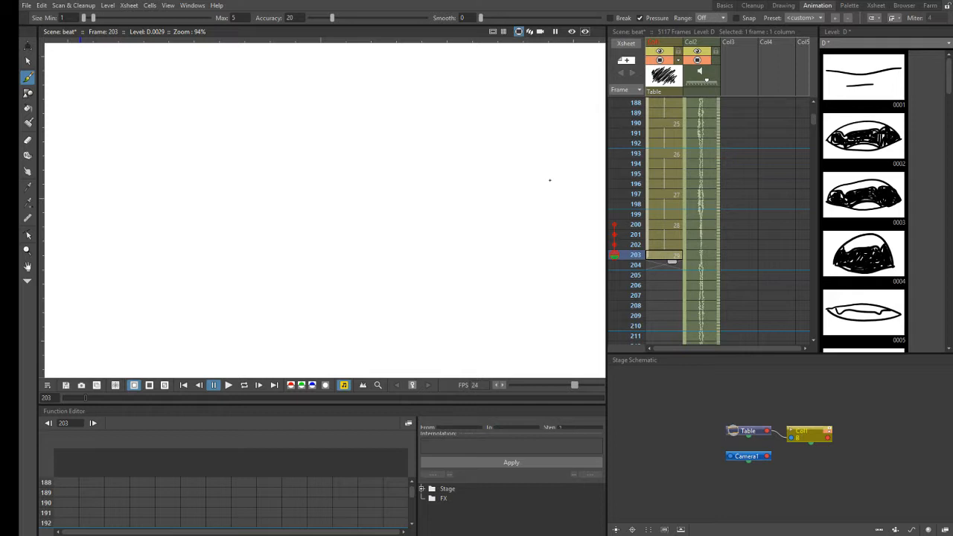
double_click(615, 257)
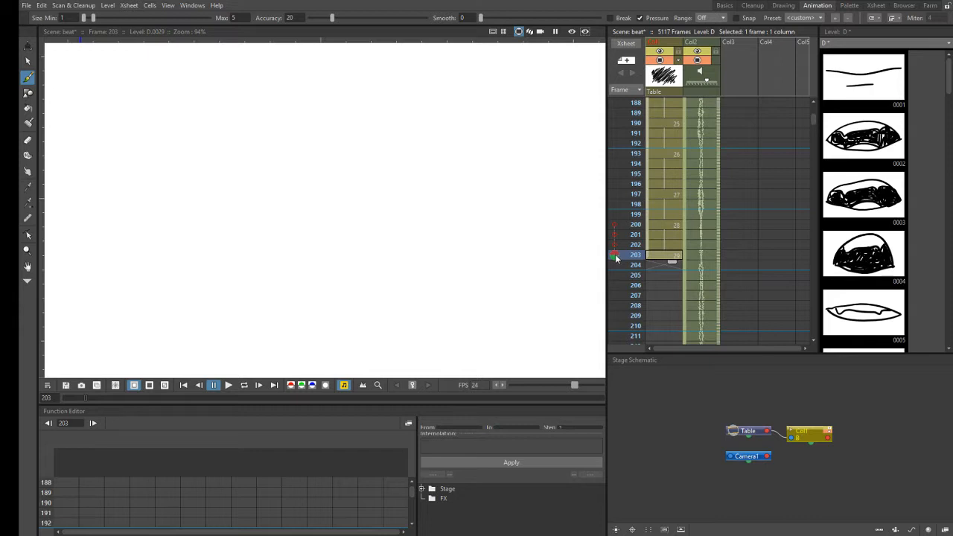
double_click(615, 257)
click(30, 6)
click(54, 43)
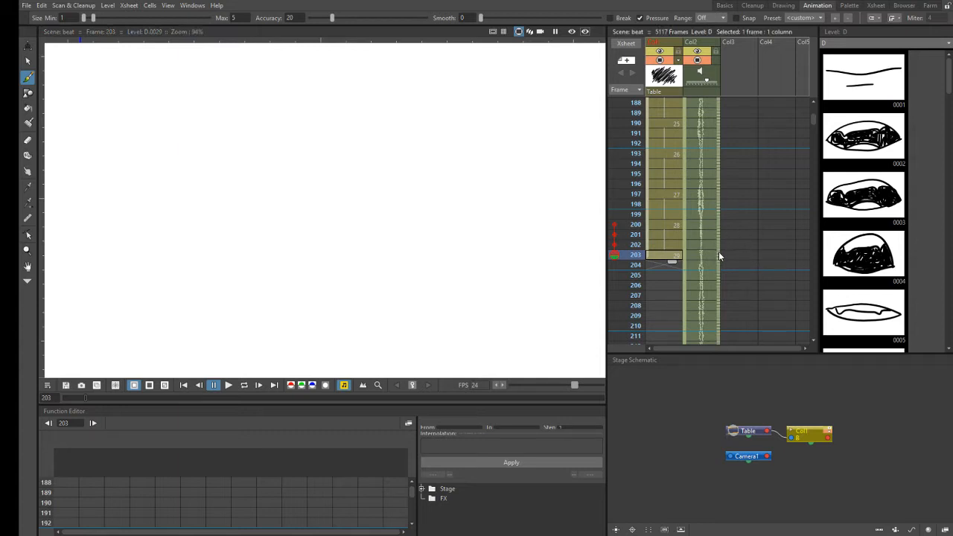
- Scrub the Col2 audio from frame 203 and hold drawing 29 in Col1 through frame 205
drag(718, 252, 718, 267)
key(Down)
key(Down)
click(674, 255)
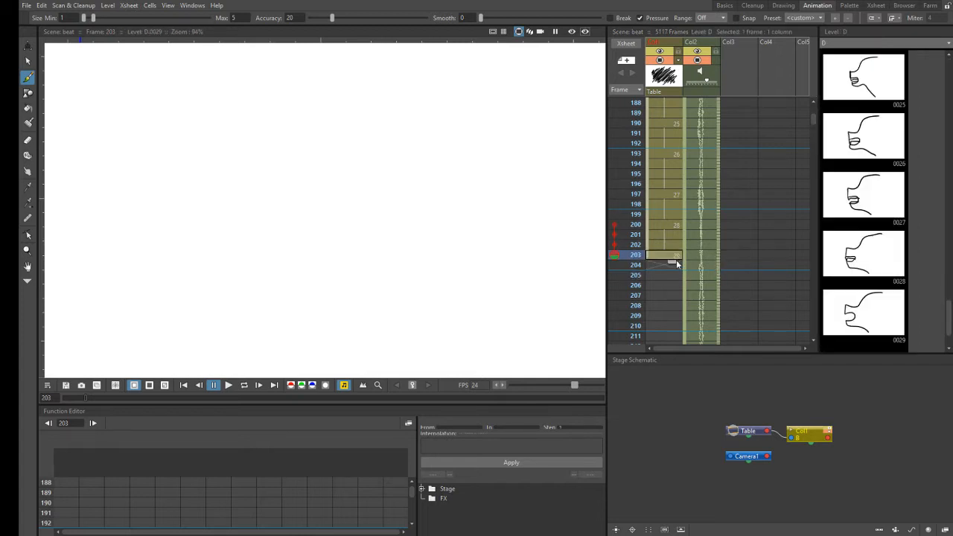
drag(673, 274, 672, 282)
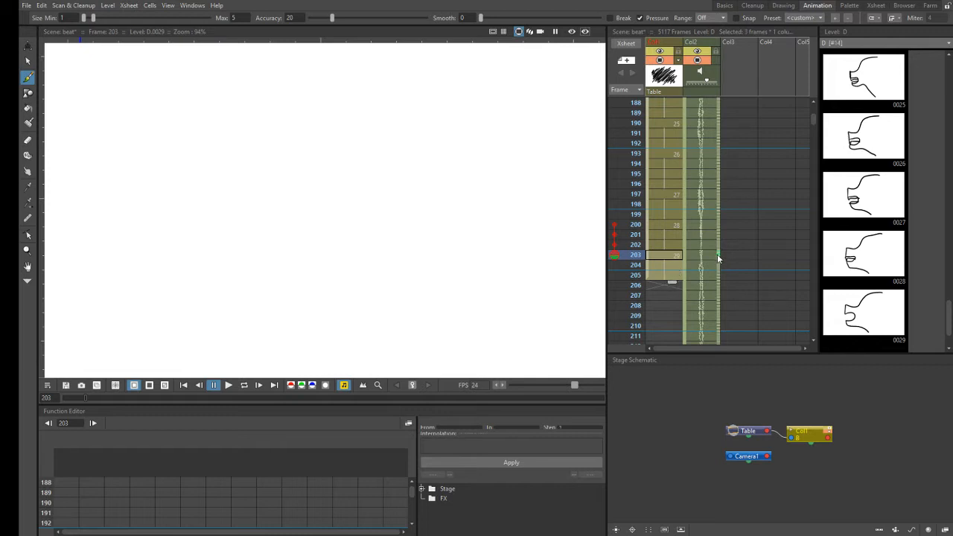
- Step through the audio from frame 203 to 205 and draw a side-profile mouth shape at Col1 frame 206 as level D's drawing 30
key(Down)
key(Down)
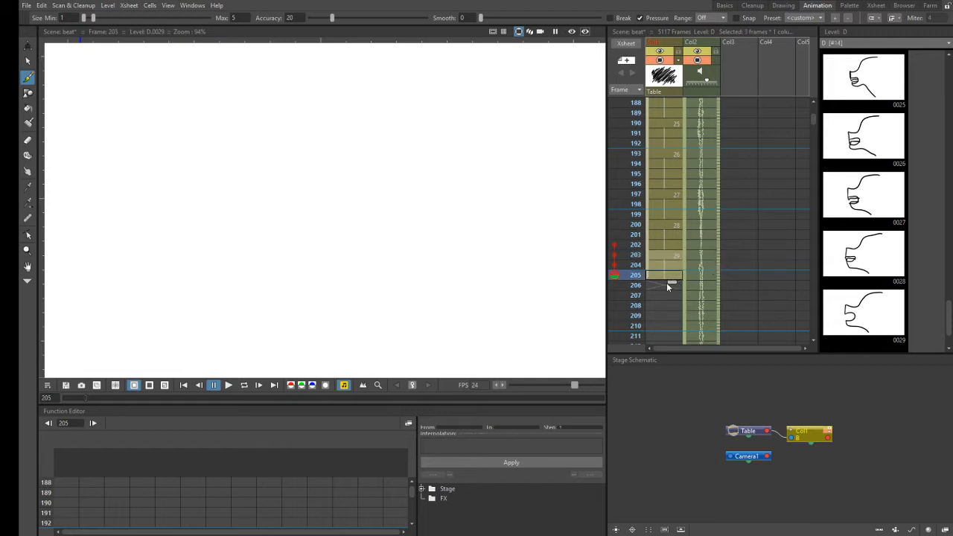
key(Down)
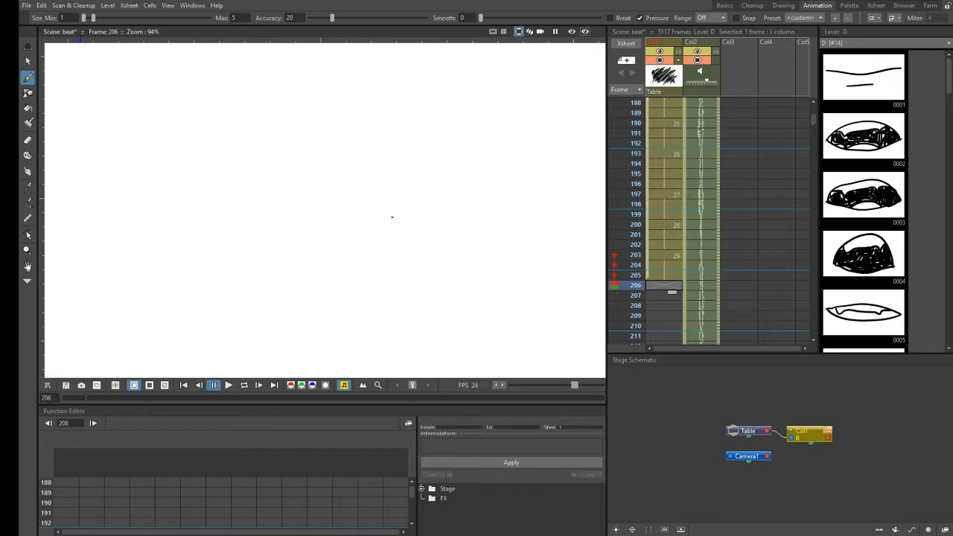
click(395, 217)
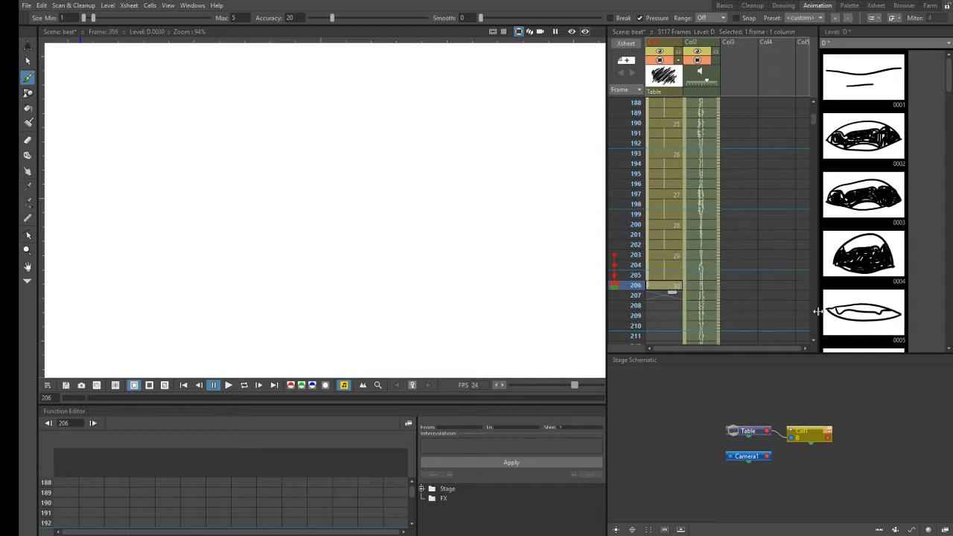
- Scrub the Col2 audio from frame 206 to 208 and hold drawing 30 in Col1 through frame 207
click(814, 342)
click(815, 342)
click(814, 341)
click(814, 341)
click(814, 342)
click(814, 342)
click(814, 342)
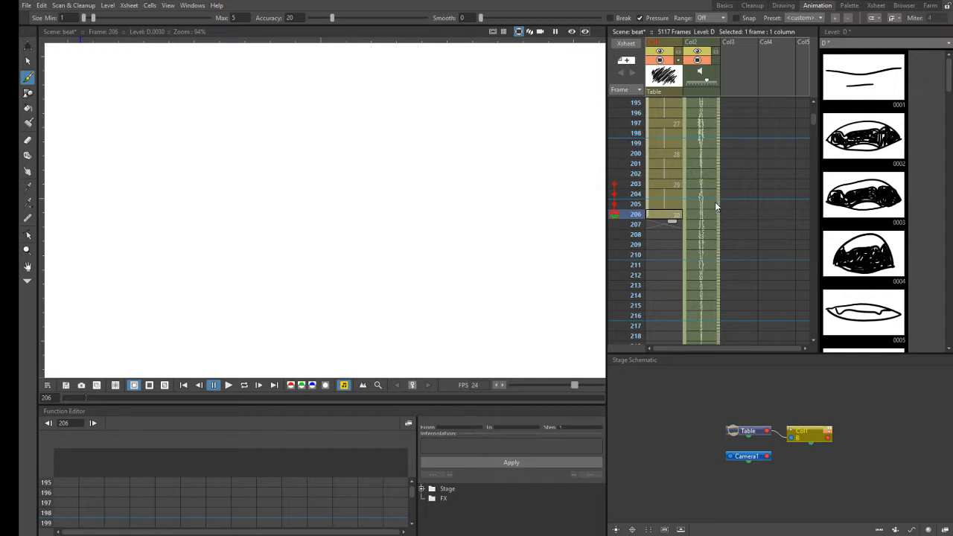
drag(718, 214, 718, 236)
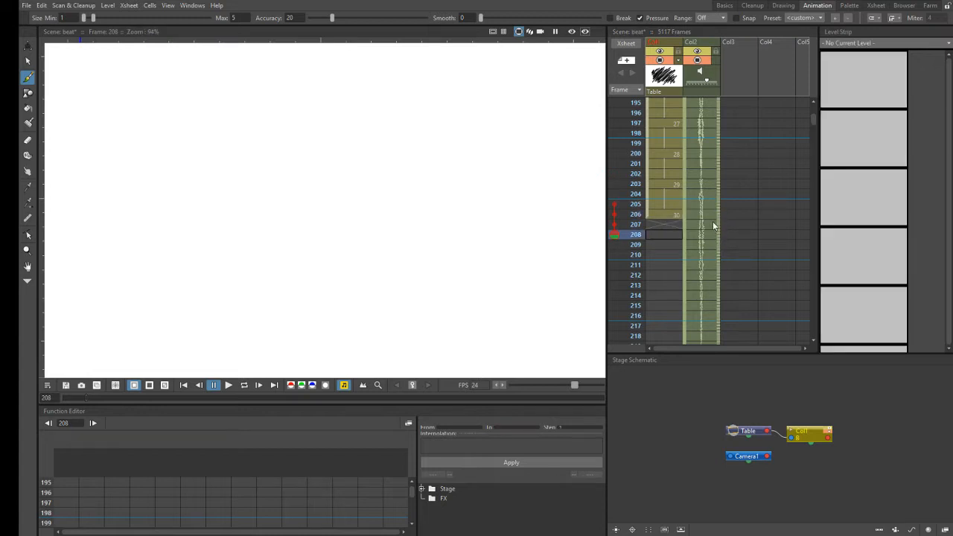
click(674, 214)
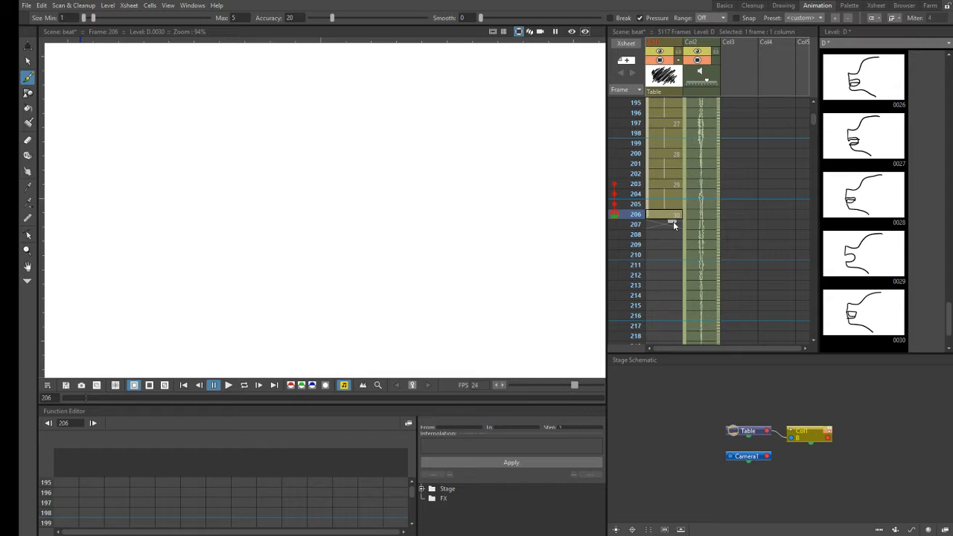
- Draw an open side-profile mouth shape at Col1 frame 208 as level D's drawing 31 and scrub the Col2 audio to frame 212
click(667, 234)
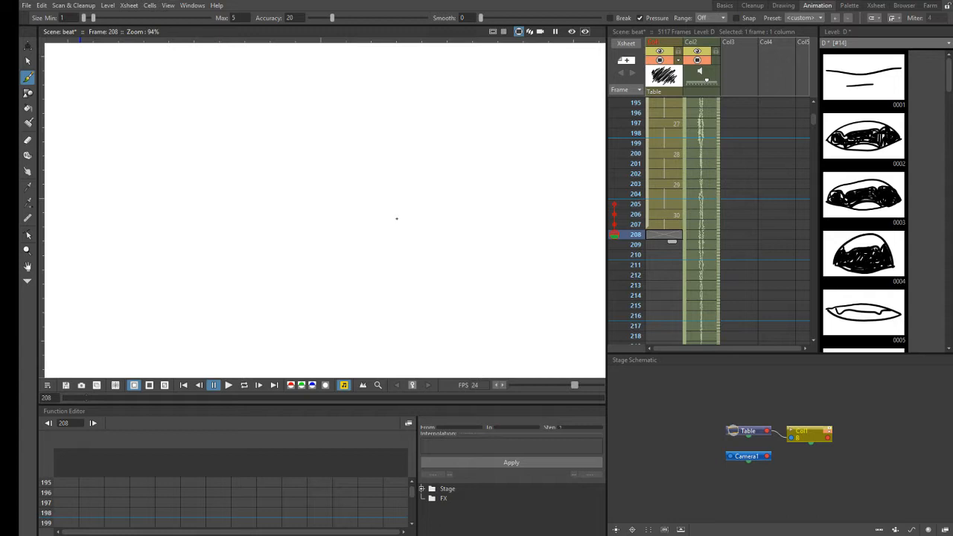
click(396, 219)
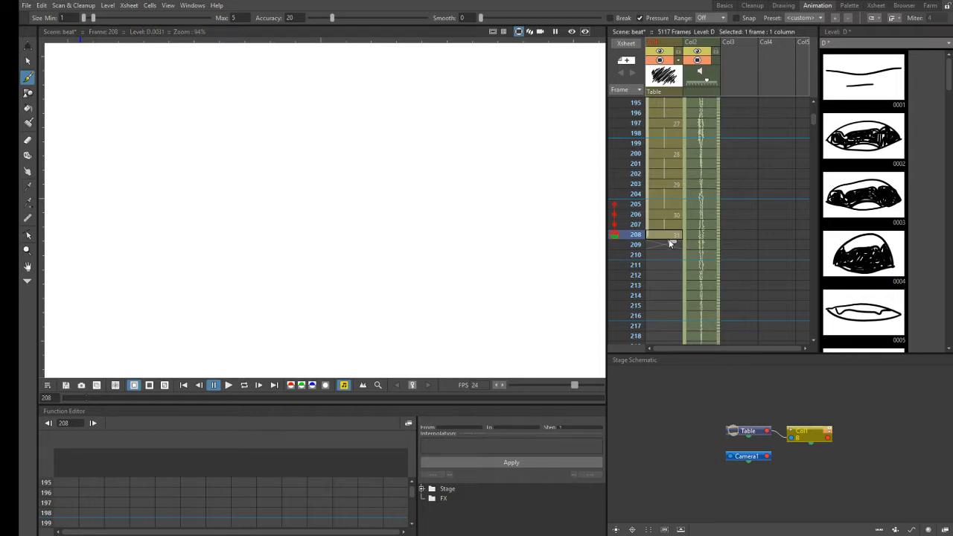
drag(718, 231, 714, 275)
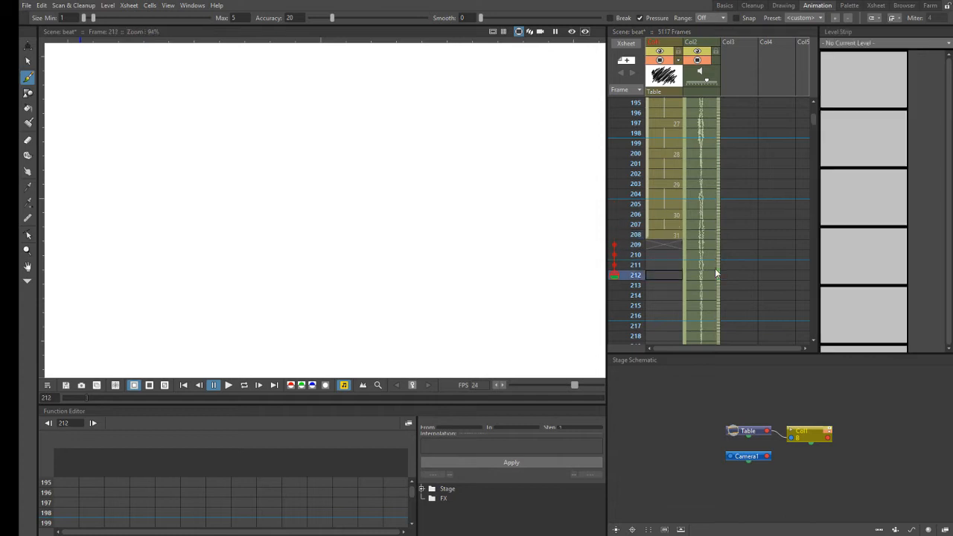
- Go through the Col2 audio between frames 208 and 214 to judge how long drawing 31's mouth shape should last
click(675, 243)
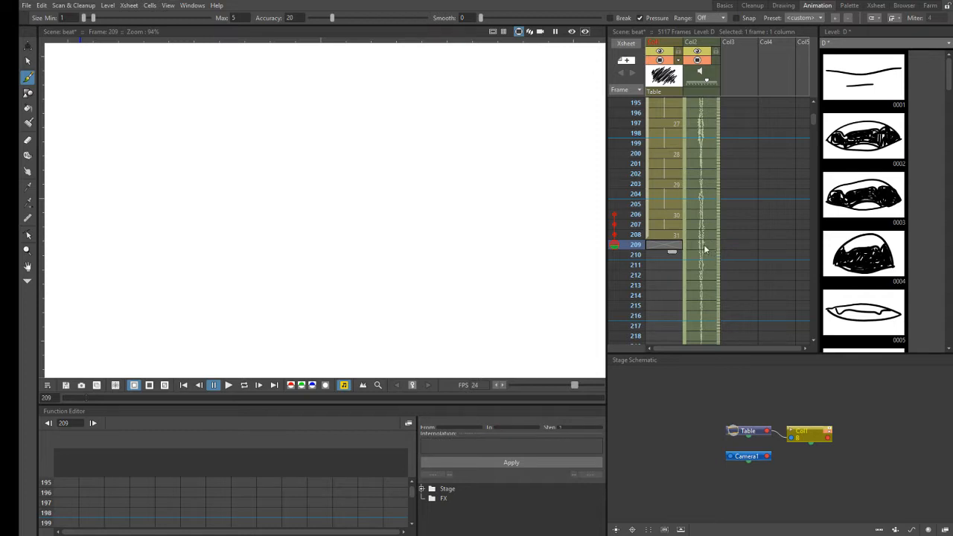
click(674, 234)
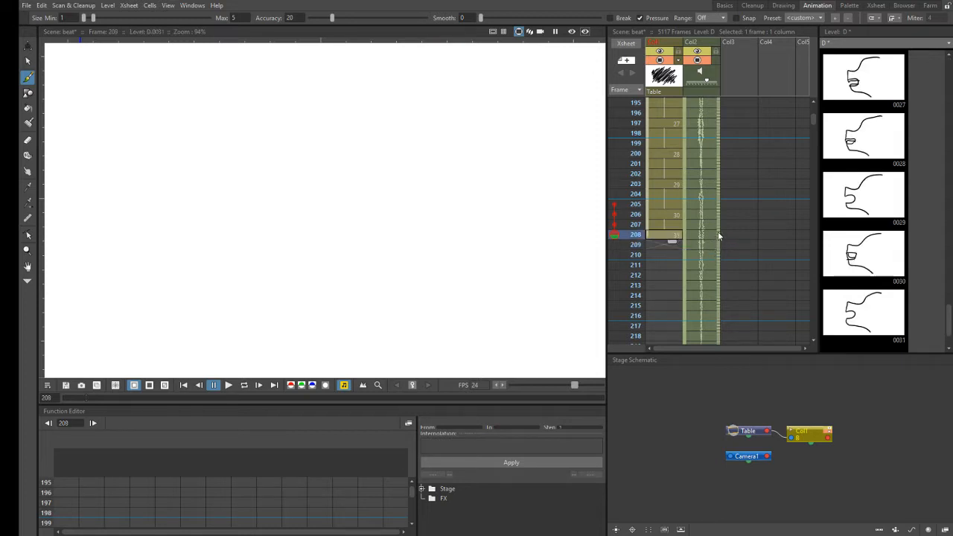
key(Down)
key(Down)
key(Down)
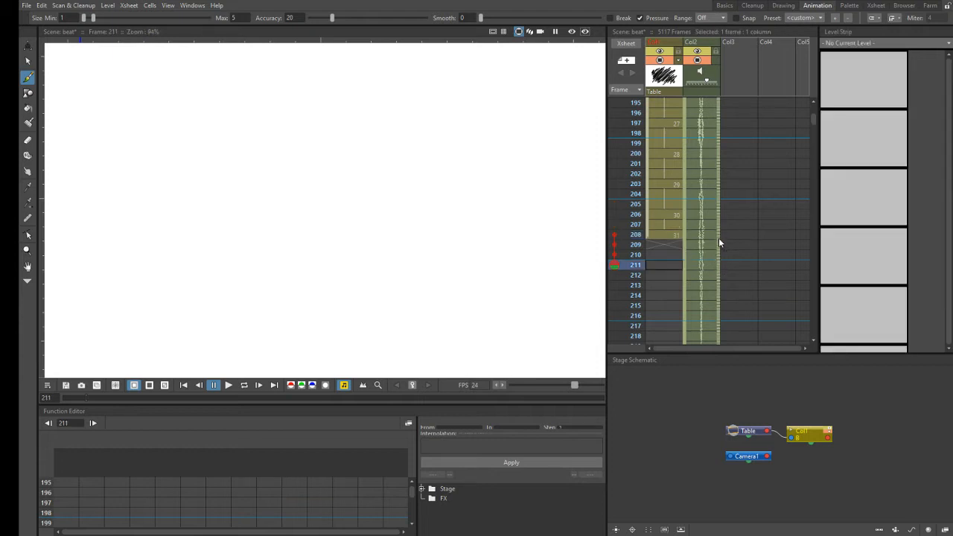
key(Down)
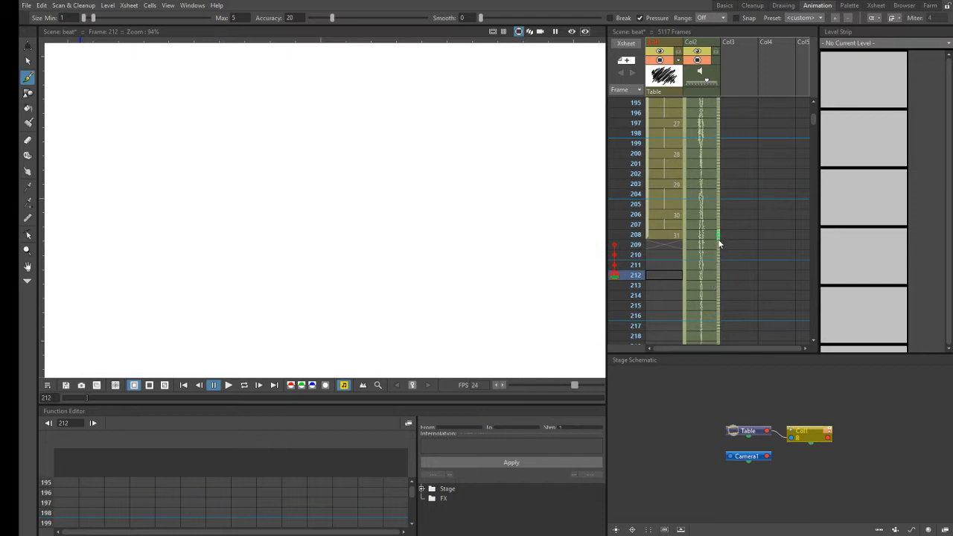
key(Down)
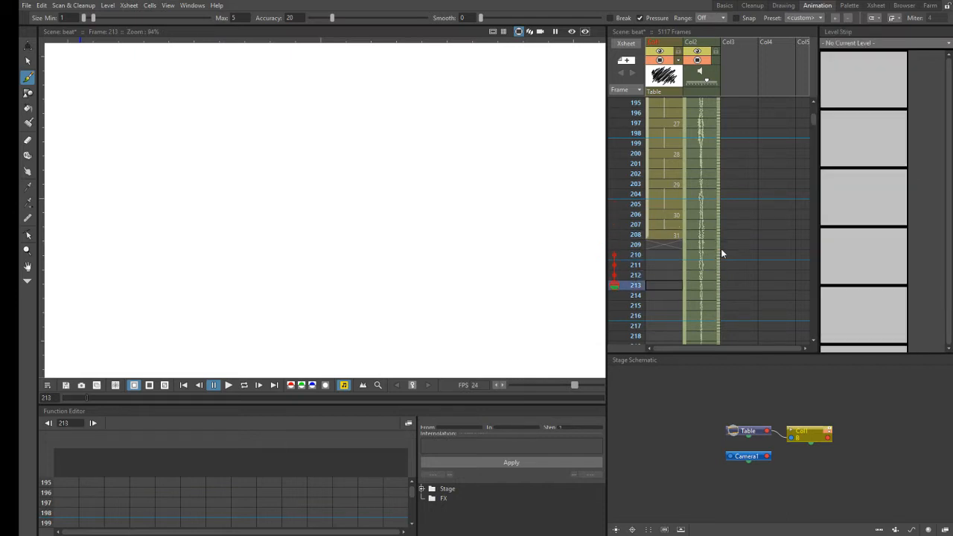
drag(717, 238, 711, 294)
key(Down)
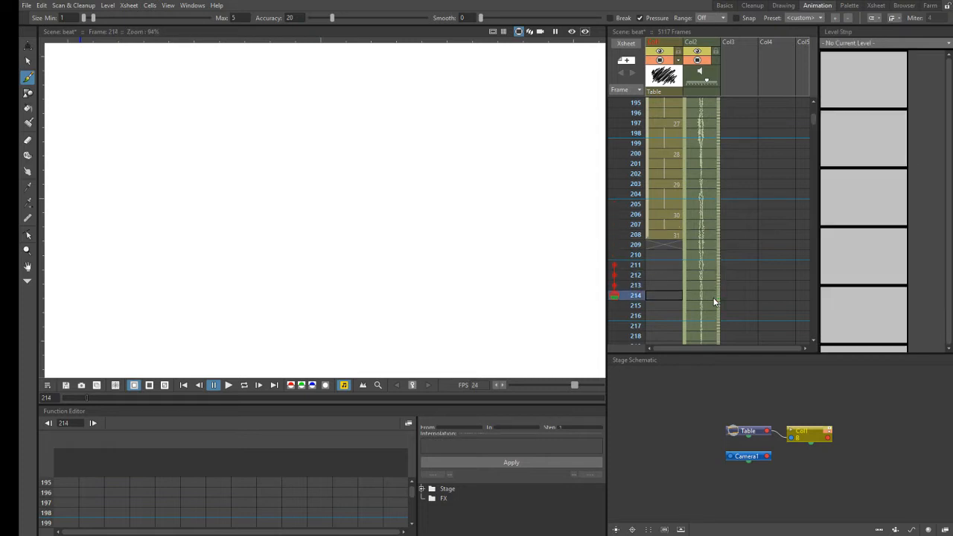
click(716, 236)
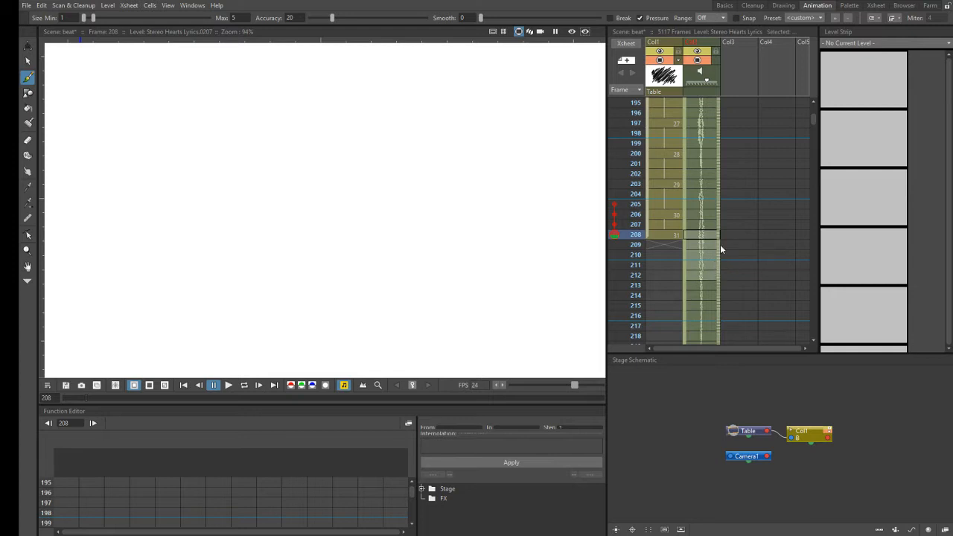
- Scrub the Col2 audio between frames 208 and 217 and hold drawing 31 in Col1 through frame 214
drag(719, 231, 713, 329)
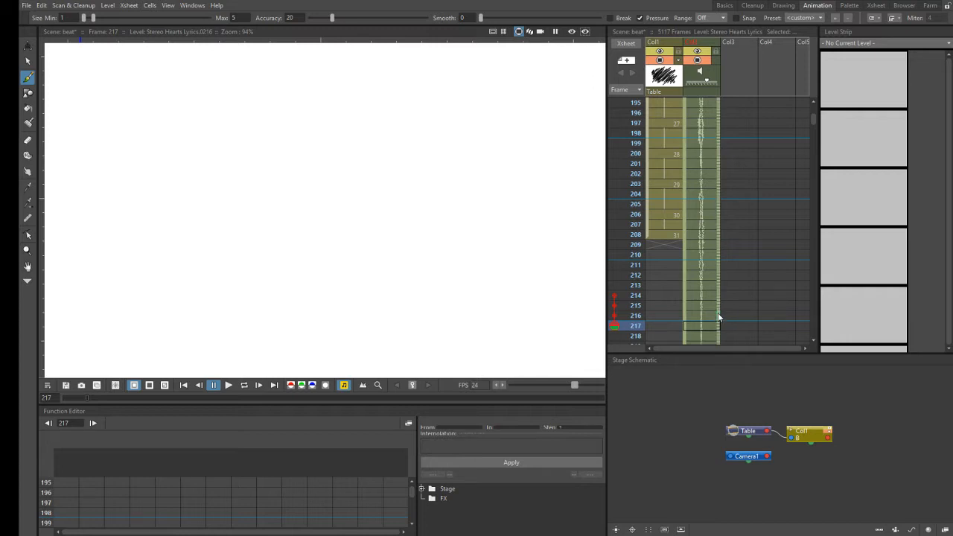
drag(723, 239, 722, 233)
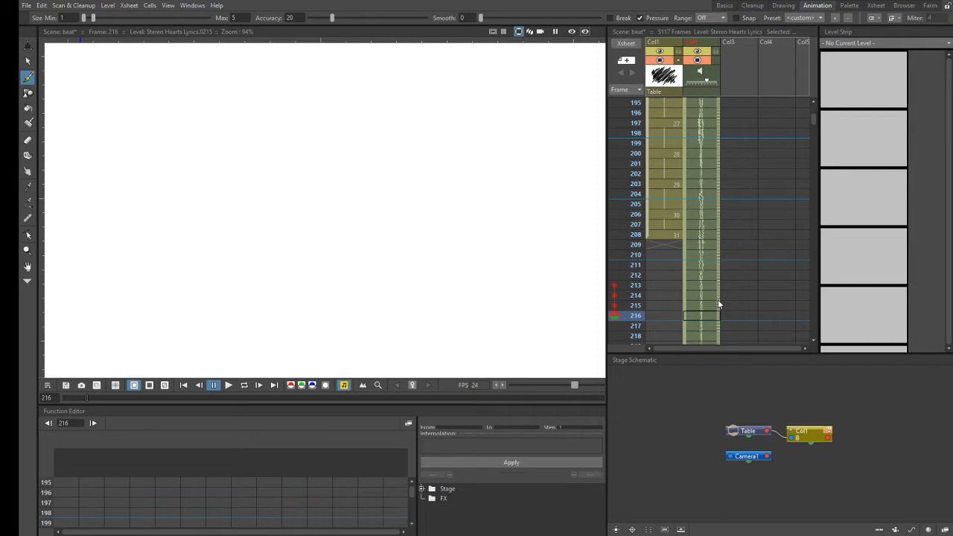
drag(717, 308, 721, 240)
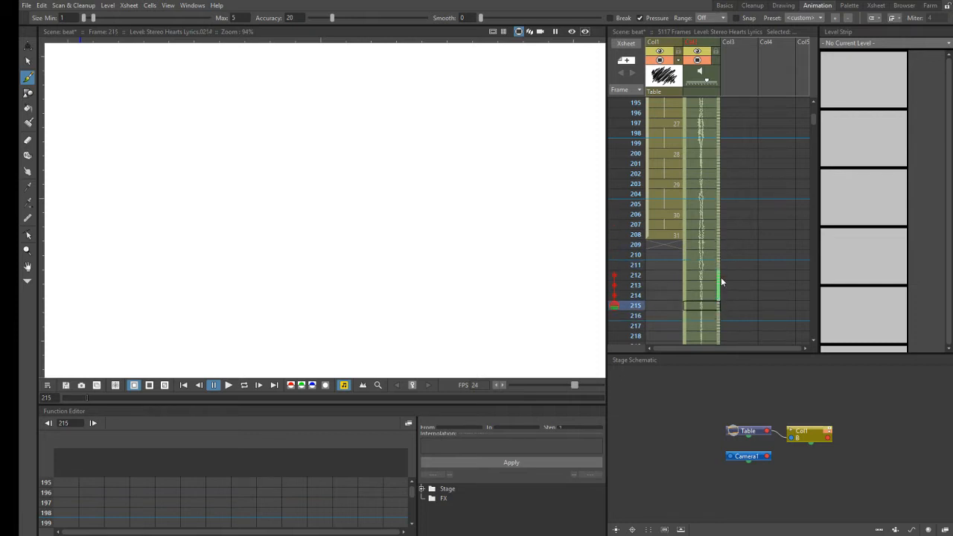
drag(724, 235, 723, 231)
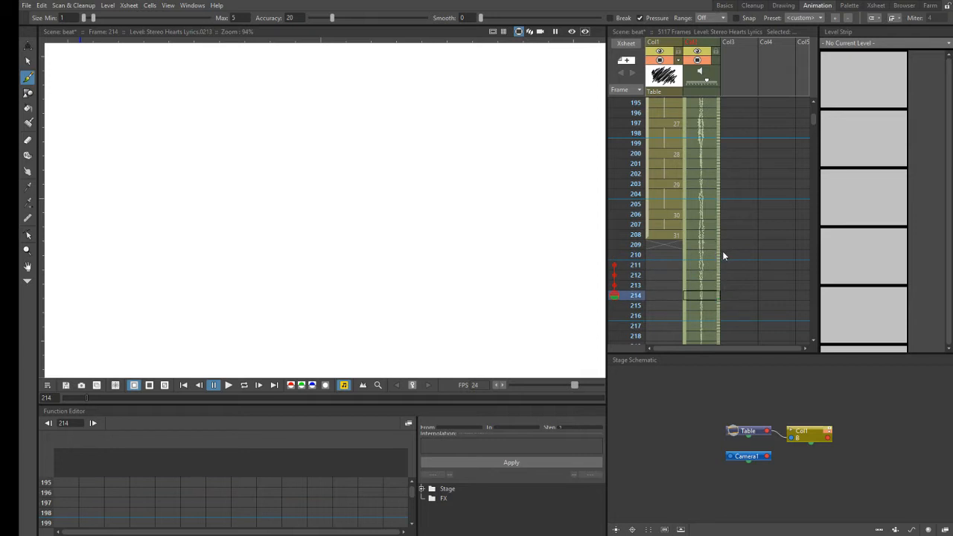
click(676, 236)
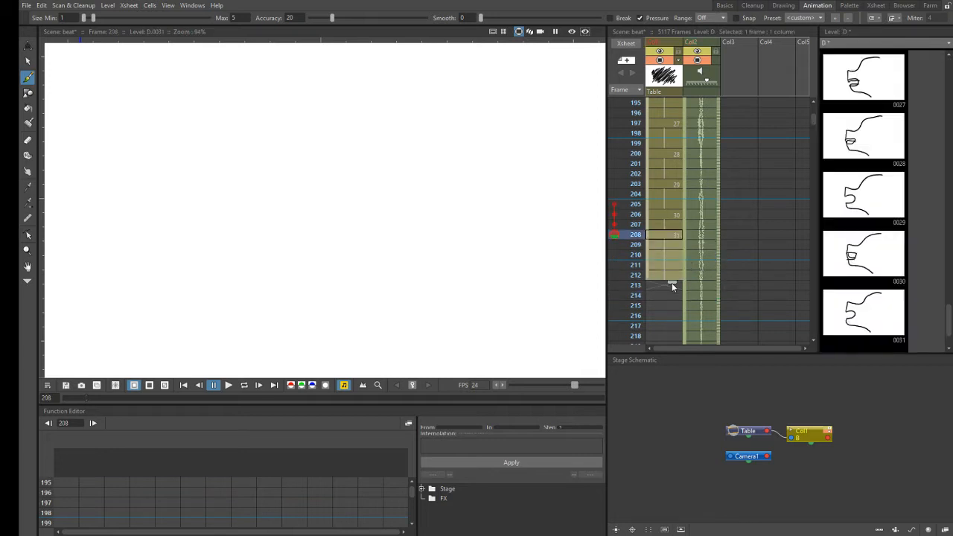
click(653, 308)
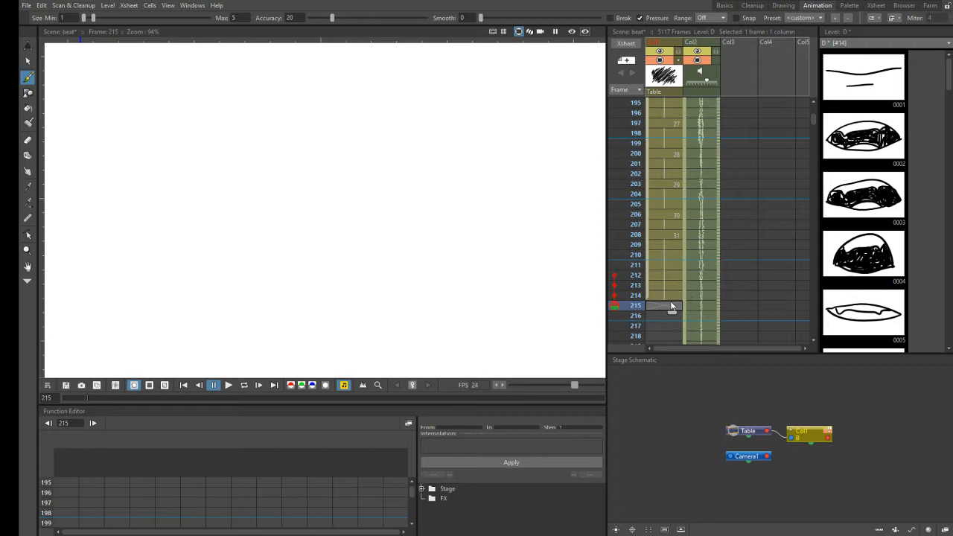
- Scrub the Col2 audio between about frames 208 and 223 and select the empty Col1 cell at frame 215
scroll(815, 339, down, 3)
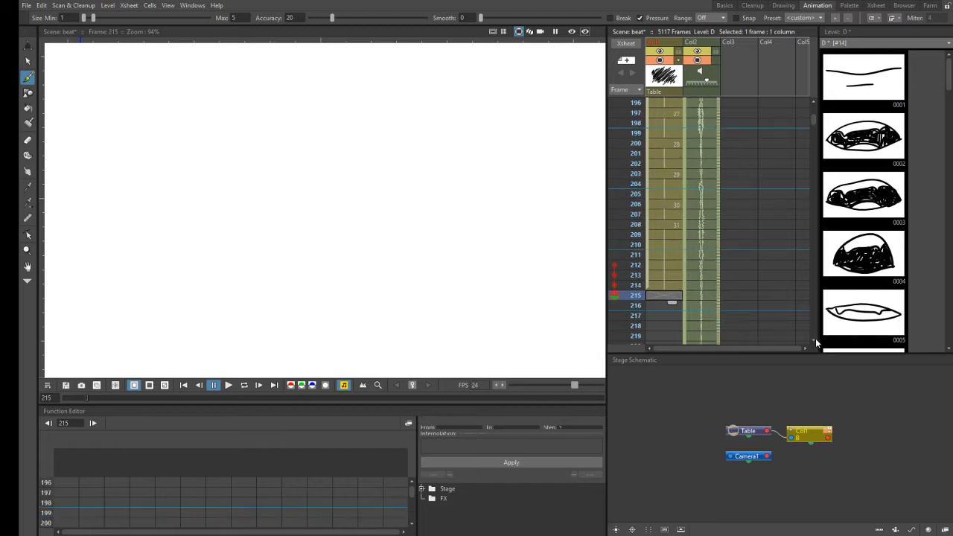
scroll(814, 344, down, 2)
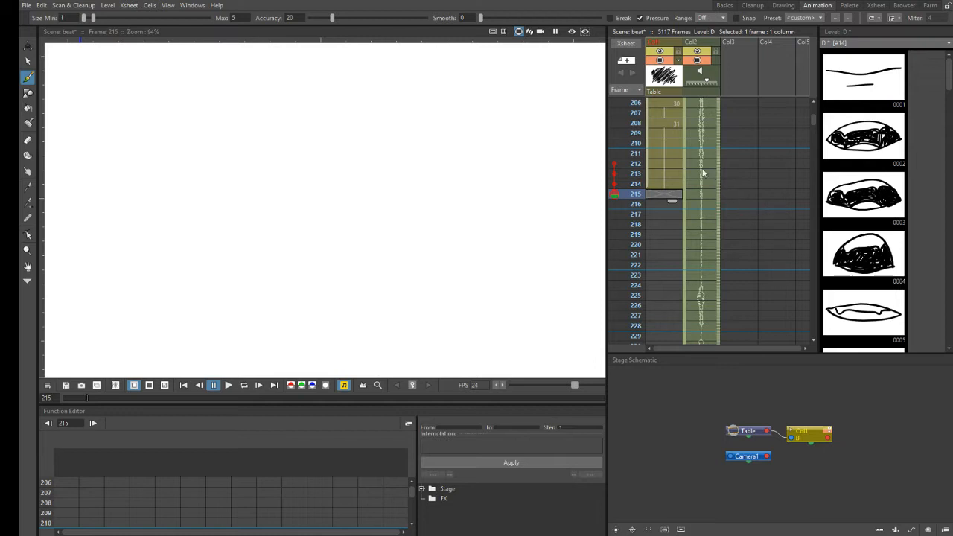
drag(717, 196, 713, 274)
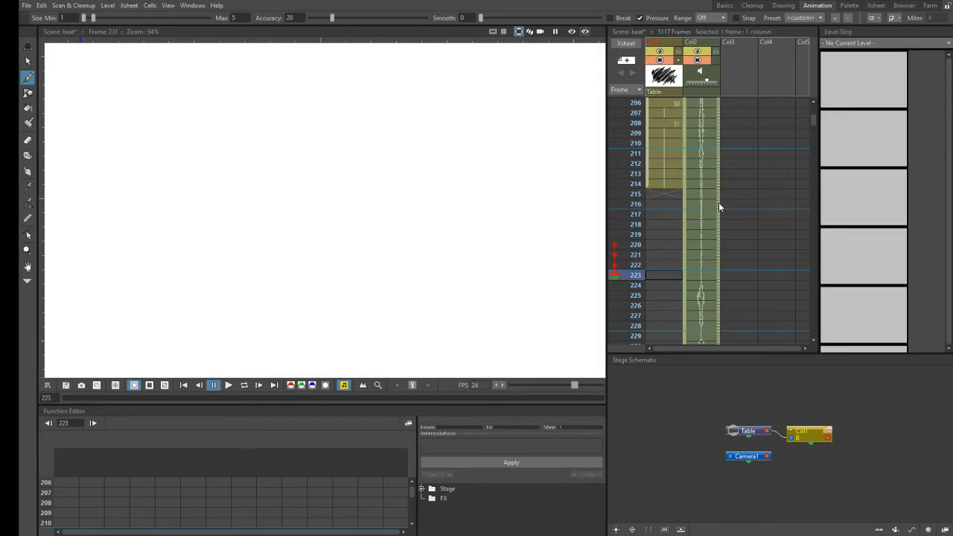
drag(719, 196, 713, 258)
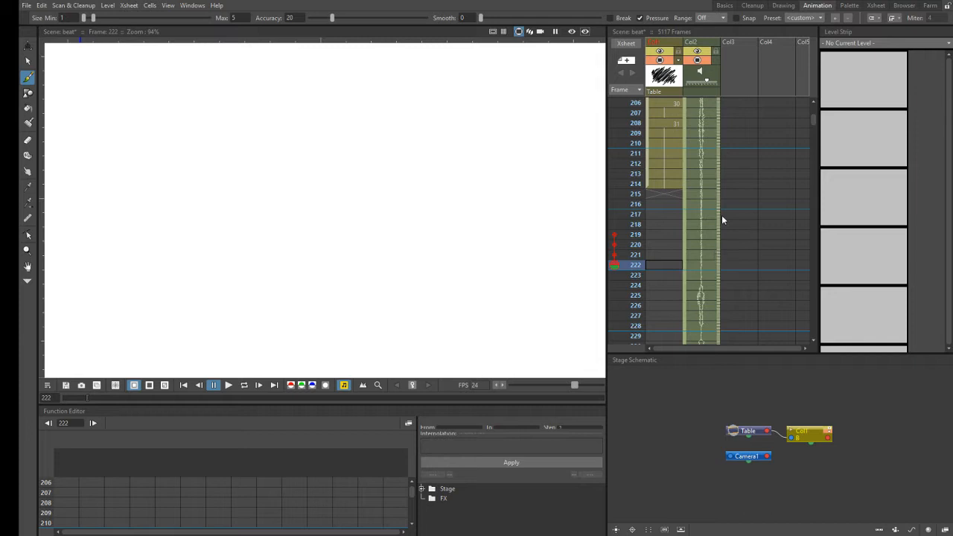
drag(720, 128, 711, 234)
drag(710, 275, 709, 268)
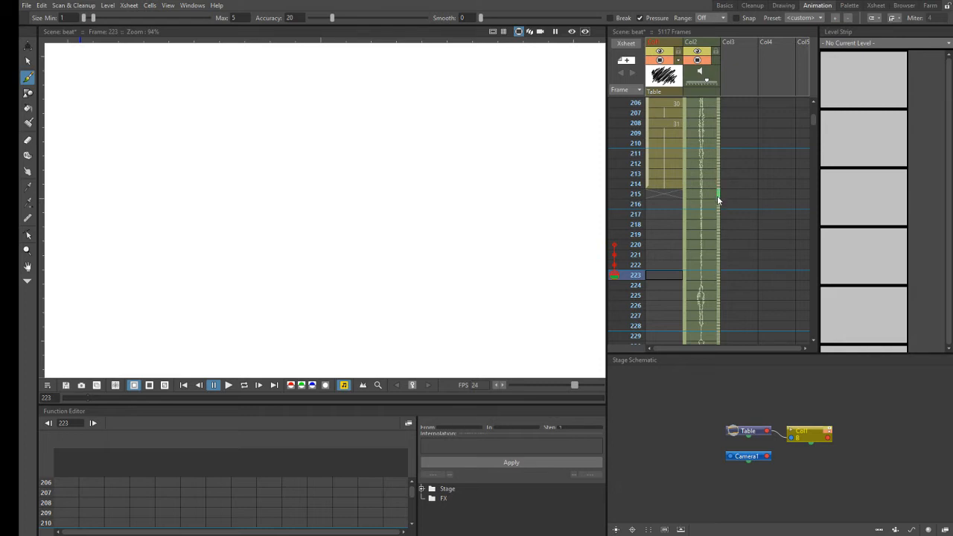
drag(718, 226, 715, 235)
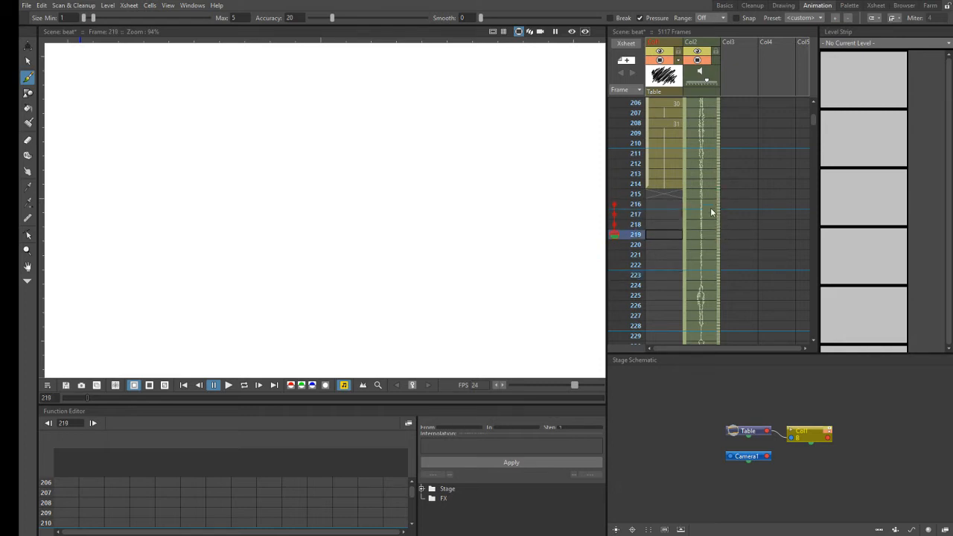
click(668, 194)
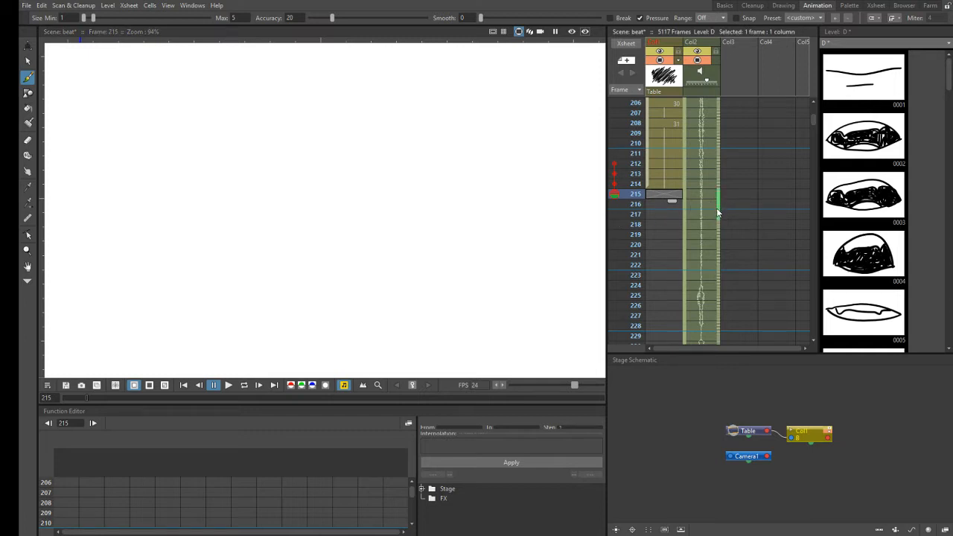
- Draw a side-profile mouth shape with a small opening at Col1 frame 215 as level D's drawing 32
key(Down)
key(Down)
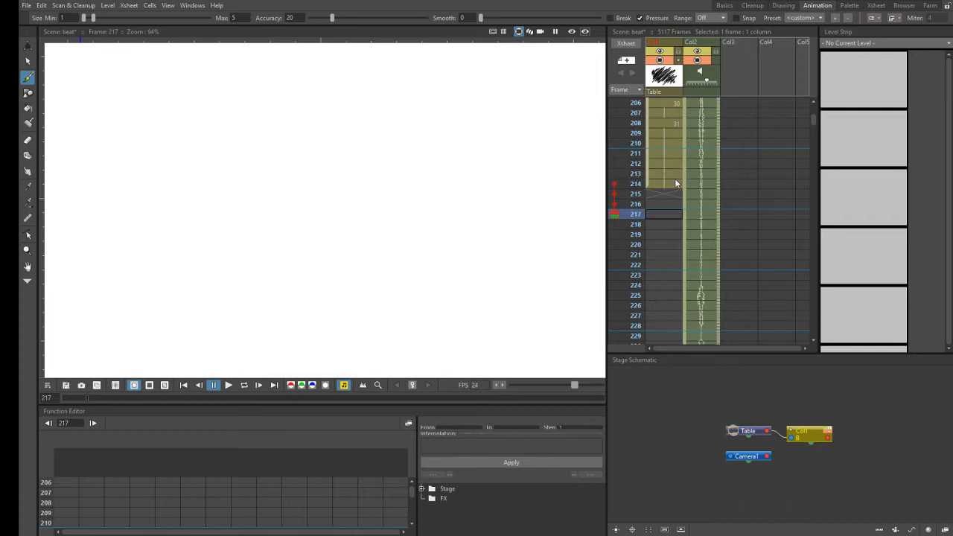
click(663, 198)
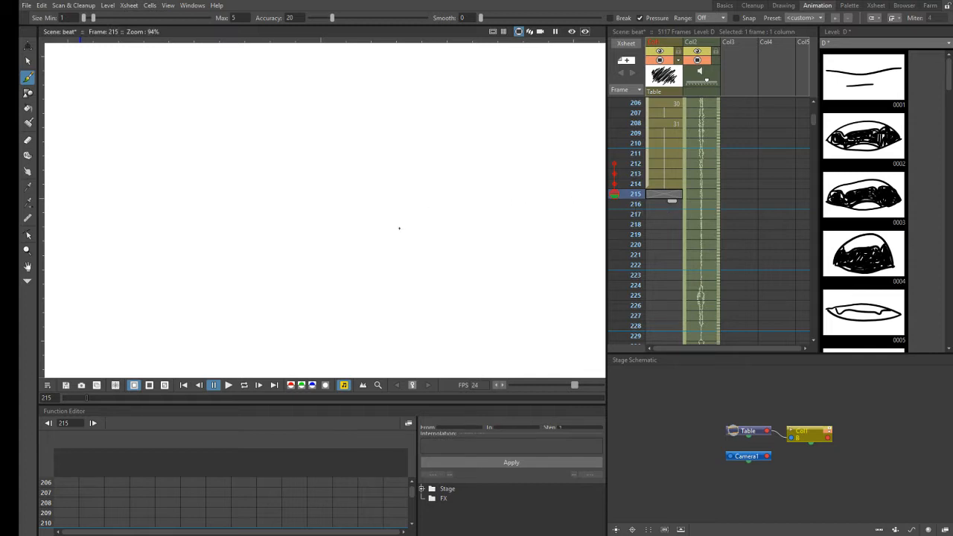
click(399, 226)
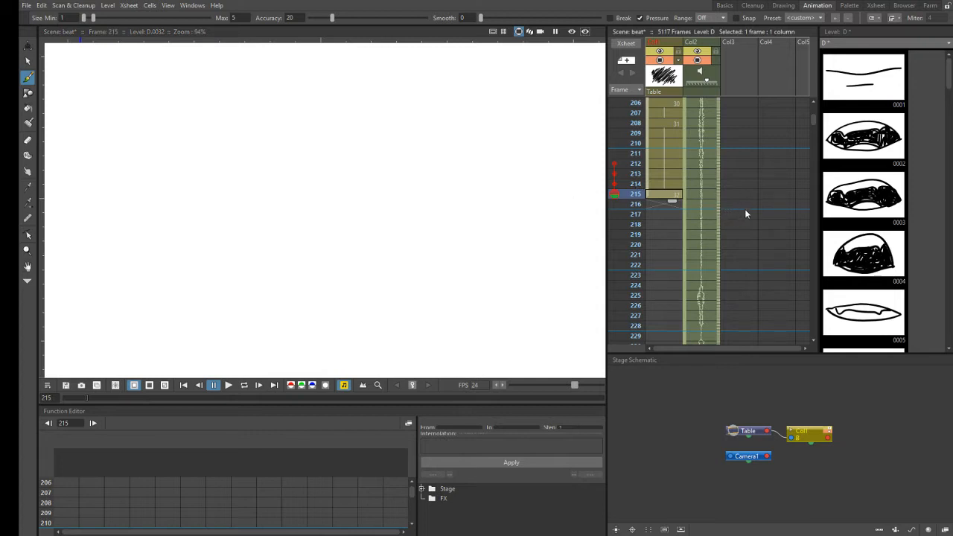
- Scrub the Col2 audio from about frame 203 to frame 219 and hold drawing 32 in Col1 through frame 218
click(815, 101)
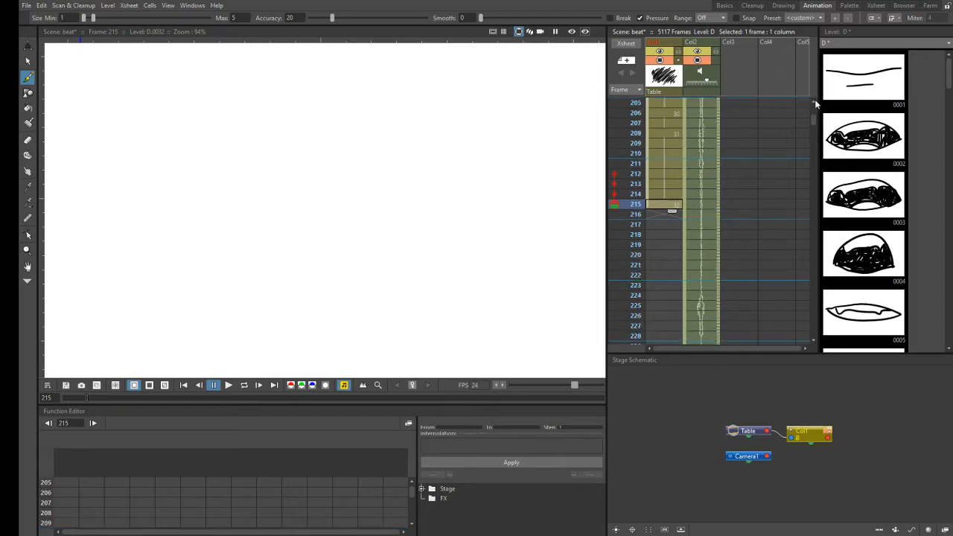
click(816, 100)
click(816, 101)
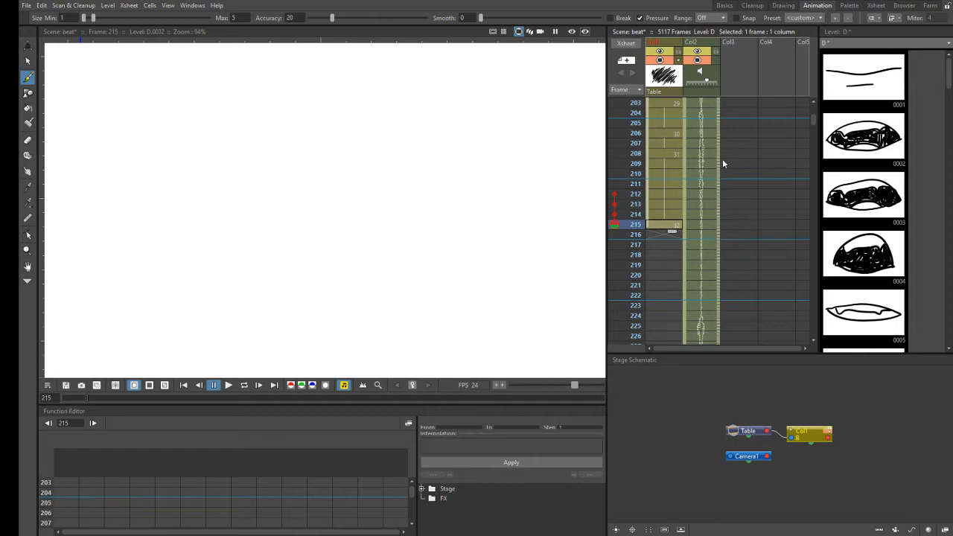
drag(718, 110, 728, 251)
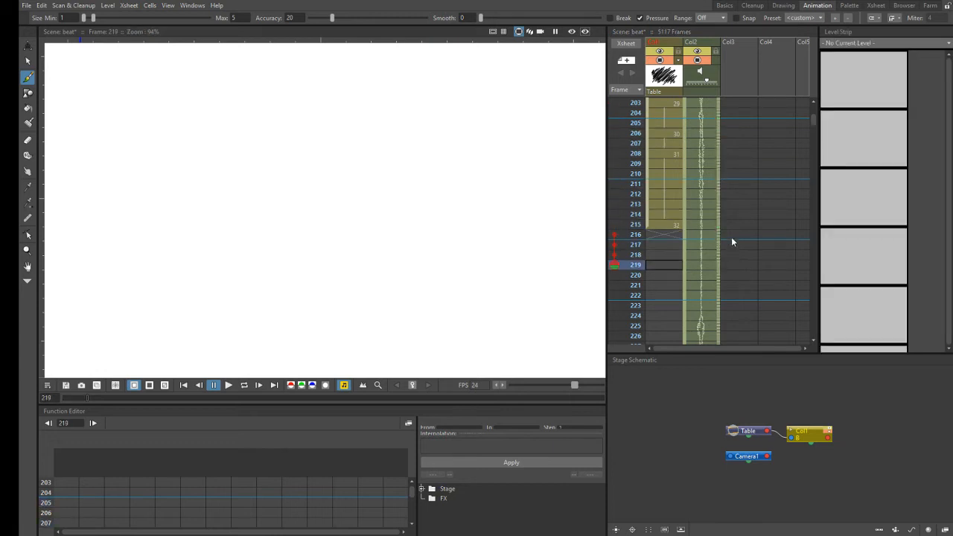
click(673, 224)
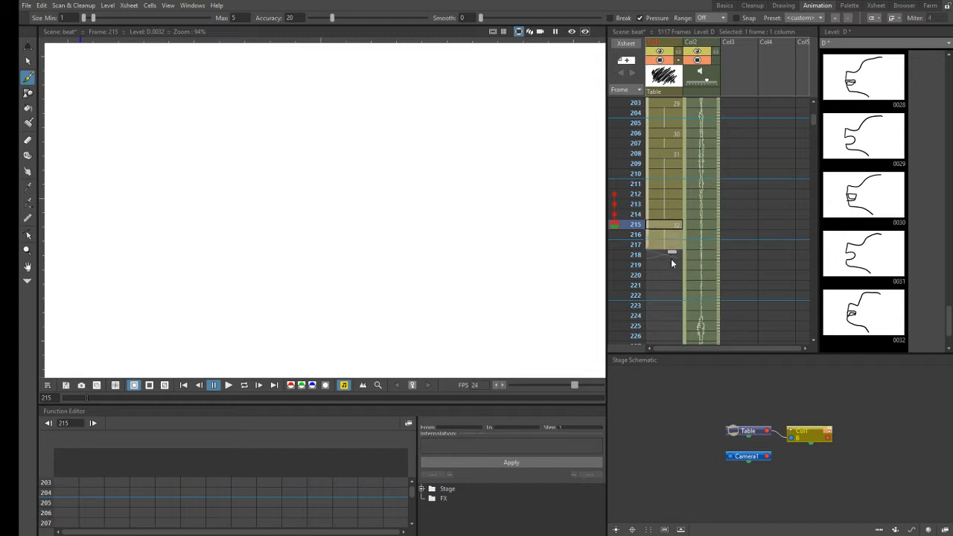
drag(671, 265, 672, 265)
drag(718, 223, 721, 263)
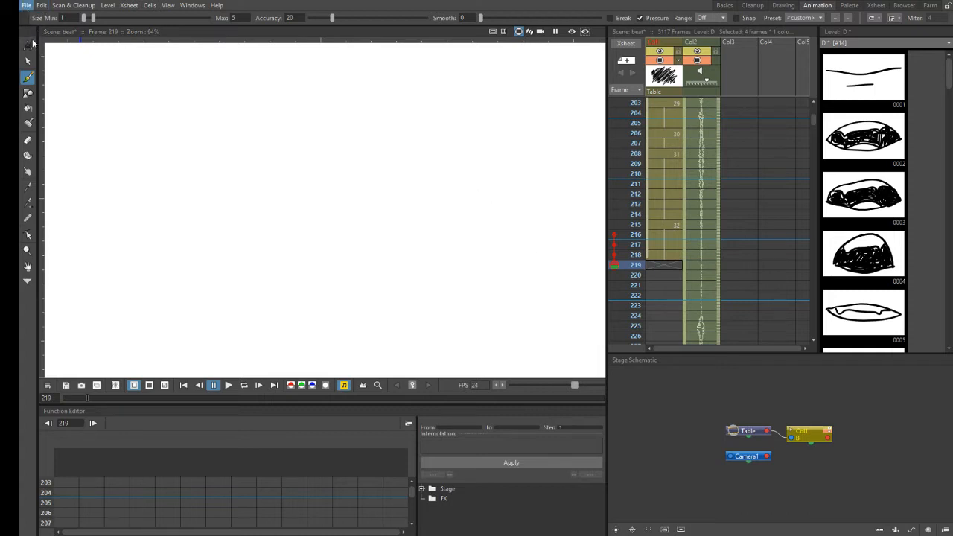
- Save the scene and draw a closed-mouth side profile at Col1 frame 219 as level D's drawing 33
key(ctrl+s)
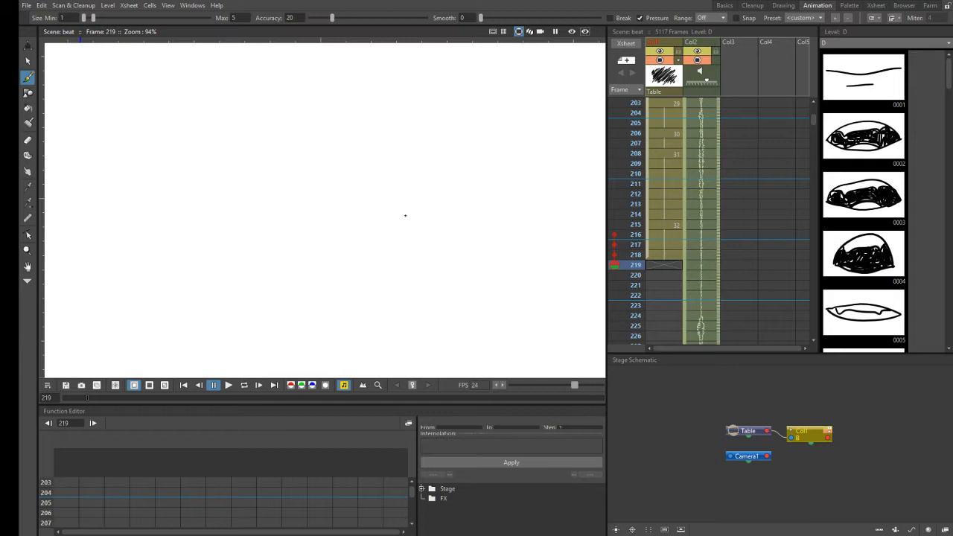
click(401, 211)
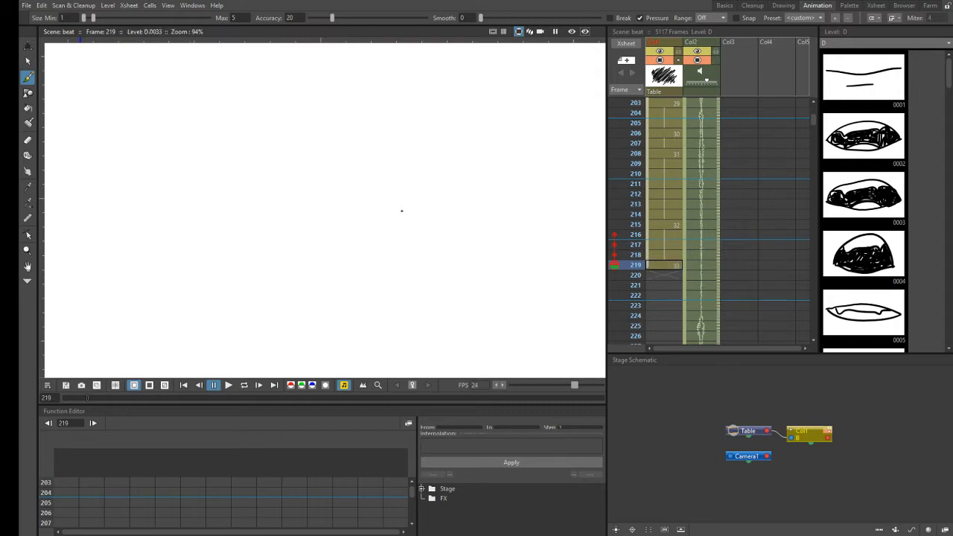
click(463, 277)
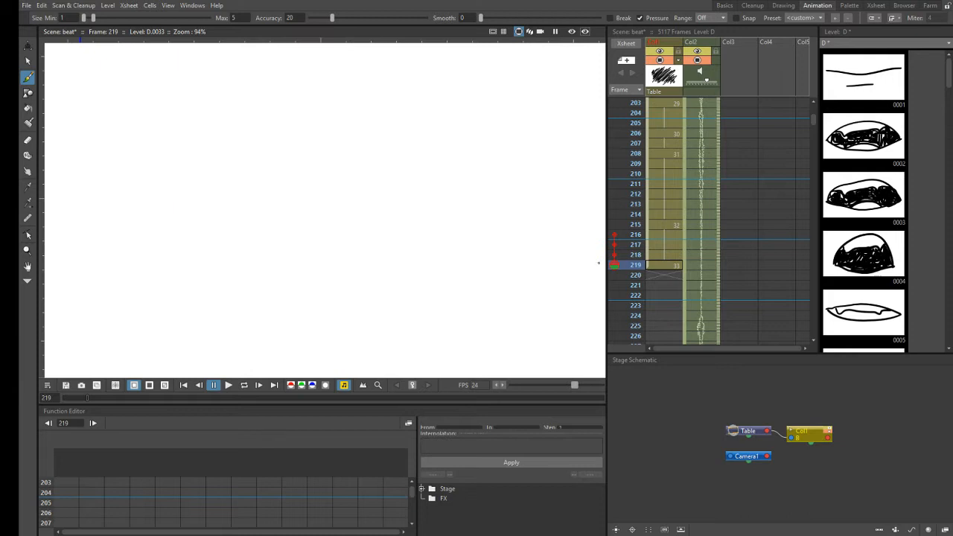
- Hold drawing 33 in Col1 through frame 222 and scrub the Col2 audio from frame 219 to 223
click(673, 265)
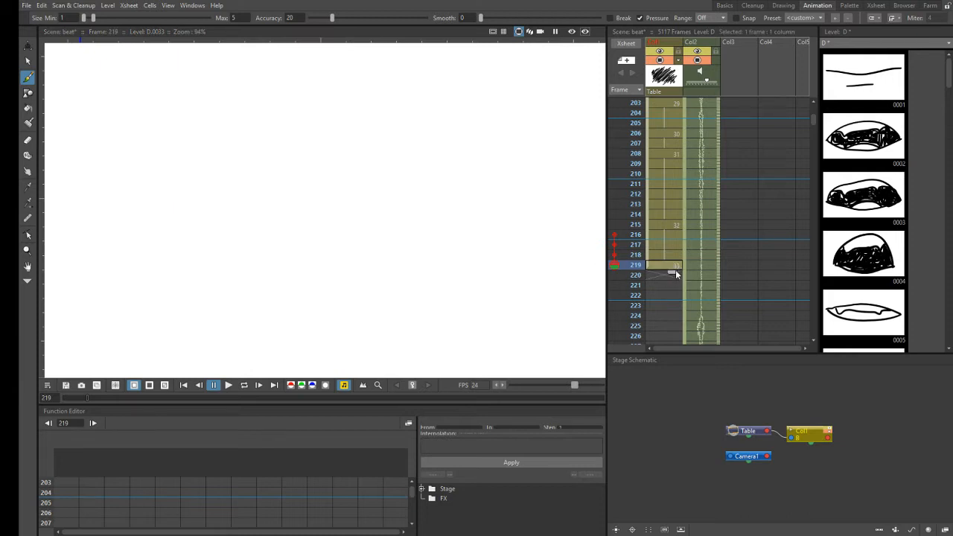
drag(673, 308, 673, 307)
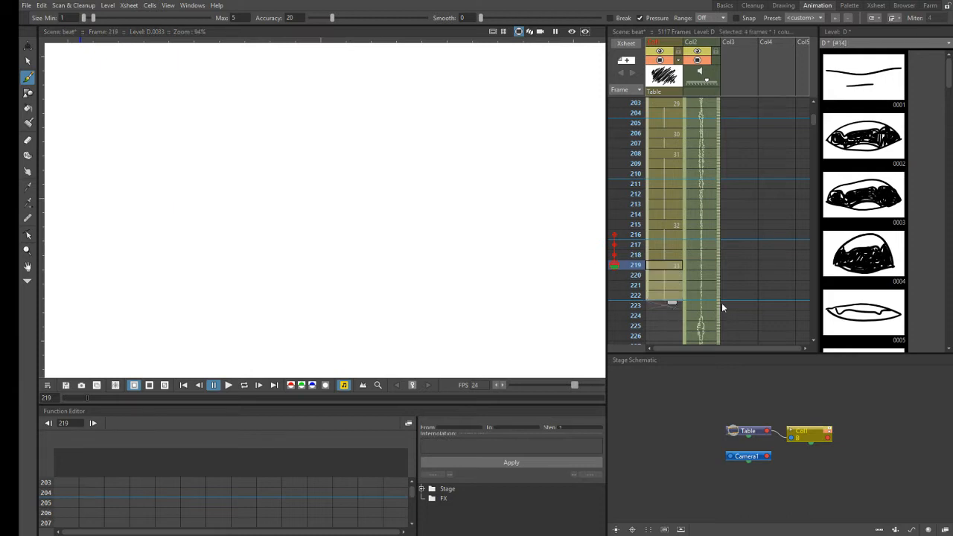
drag(719, 263, 722, 306)
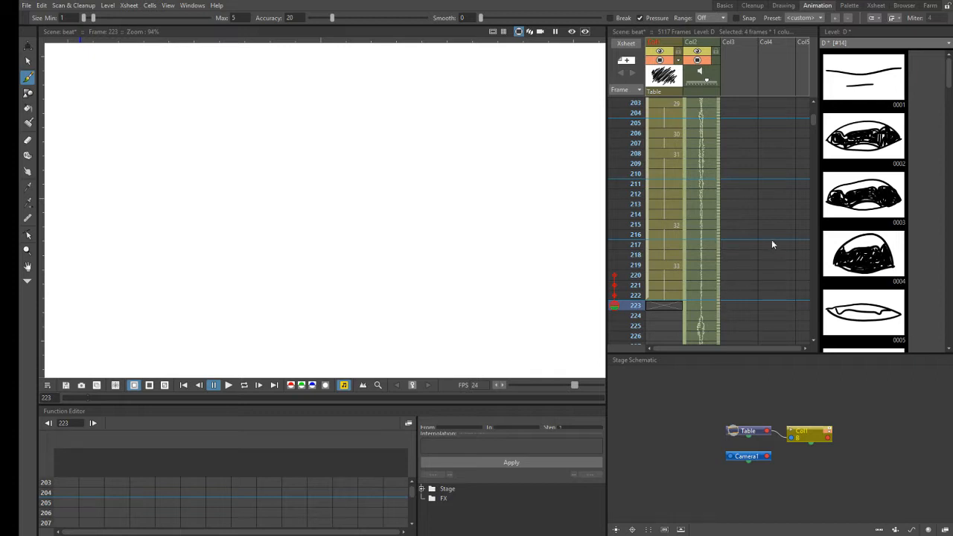
- Touch up drawing 33's closed-mouth profile at Col1 frame 222 with the Eraser and Brush tools
click(667, 265)
click(669, 297)
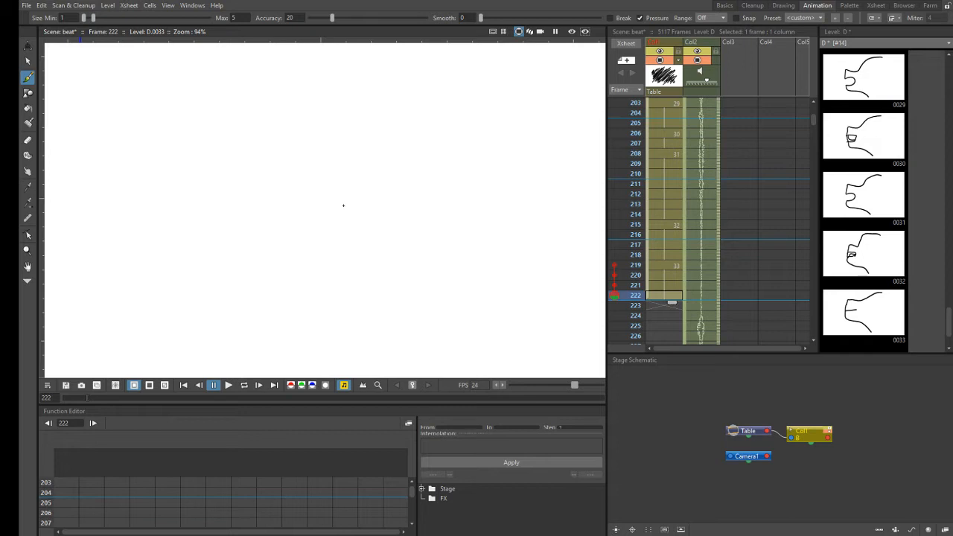
click(27, 139)
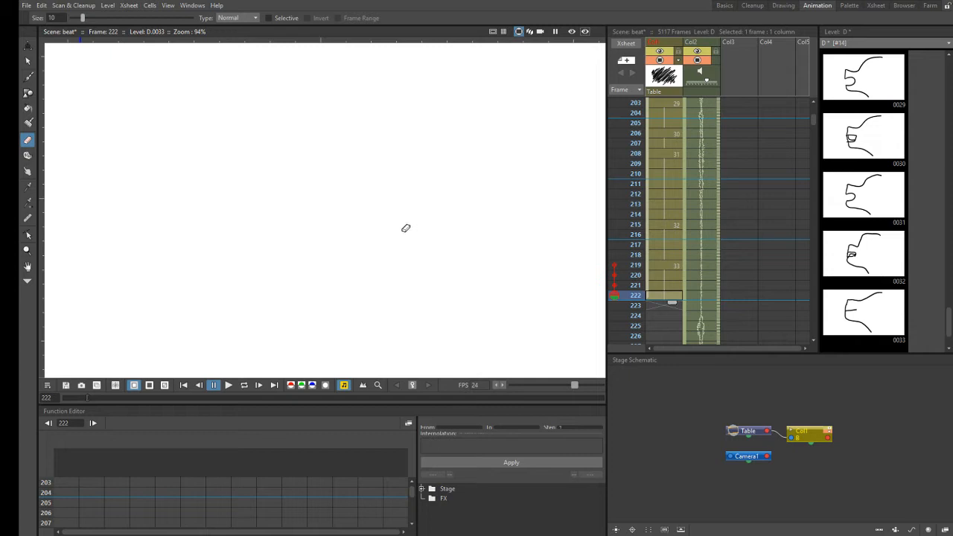
click(27, 77)
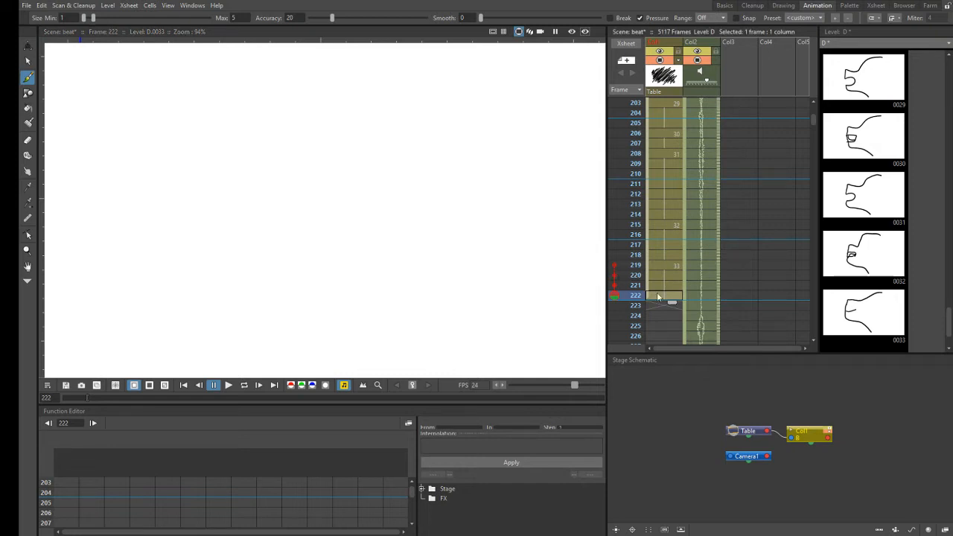
- Save the scene beat together with its modified level D
click(814, 342)
click(815, 341)
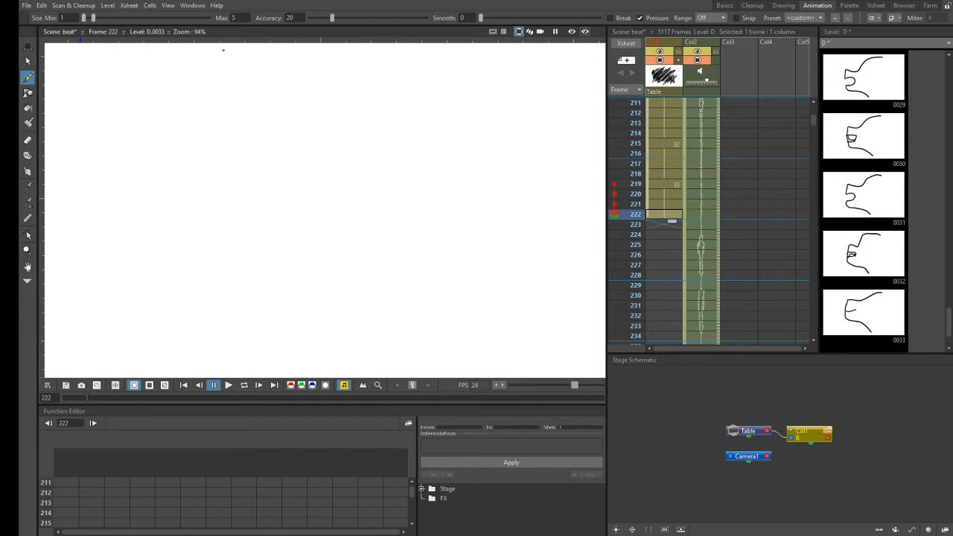
click(30, 6)
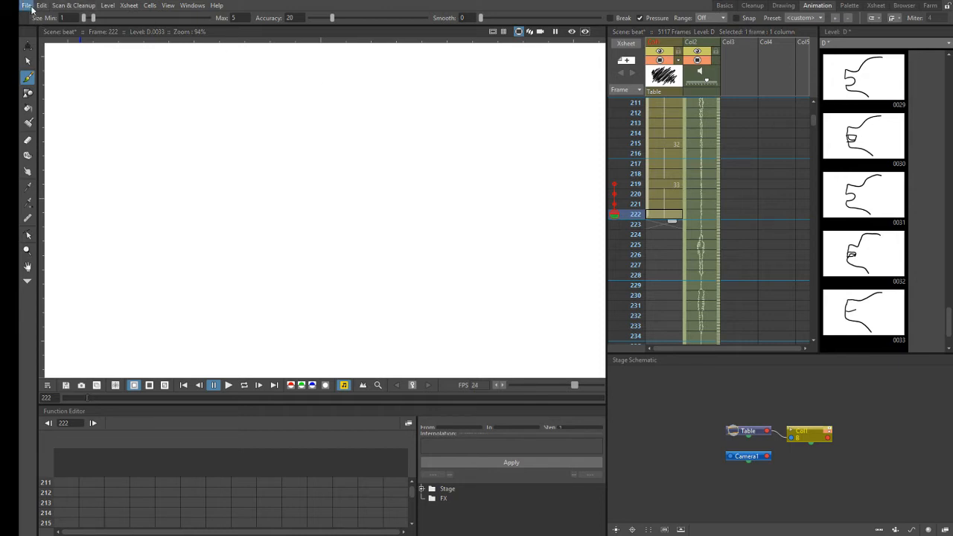
click(55, 49)
click(26, 5)
click(32, 34)
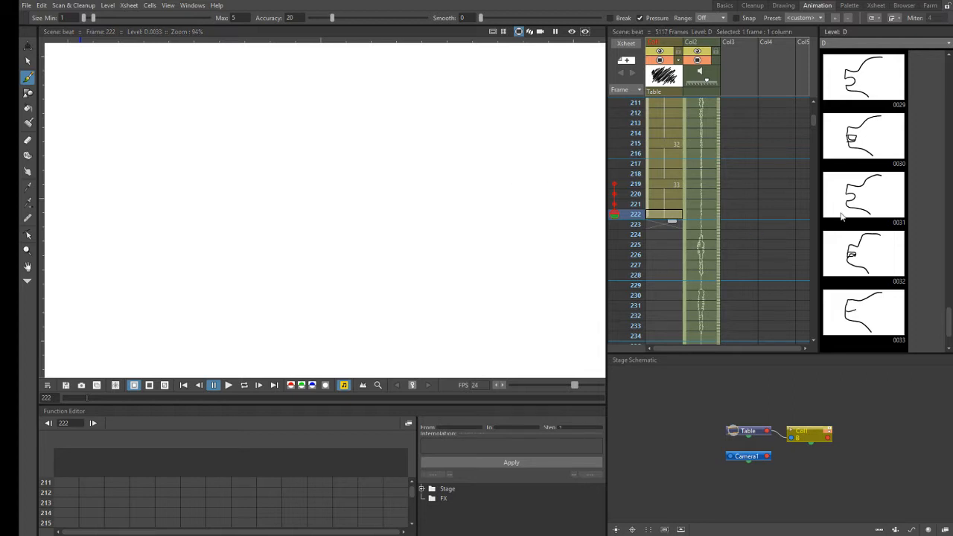
- Select the empty Col1 cell at frame 223, just below drawing 33's exposure
click(814, 342)
click(814, 342)
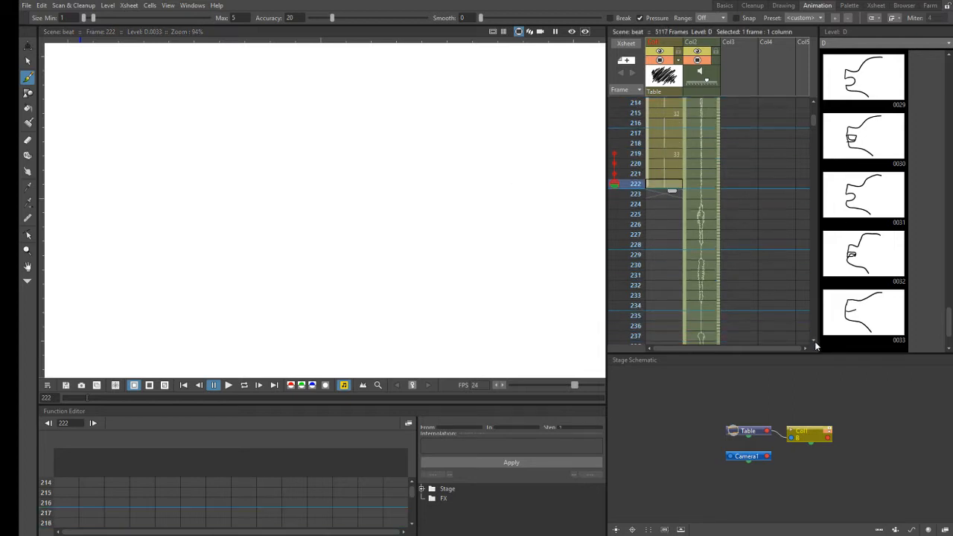
click(658, 198)
click(669, 198)
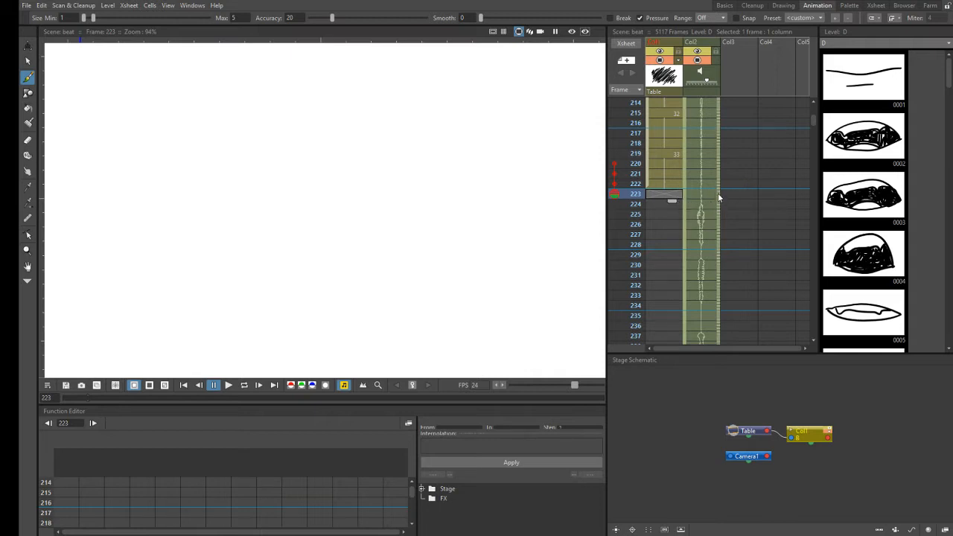
- Scrub the Col2 audio between frames 218 and 228 to work out the next mouth sound
drag(719, 195, 720, 240)
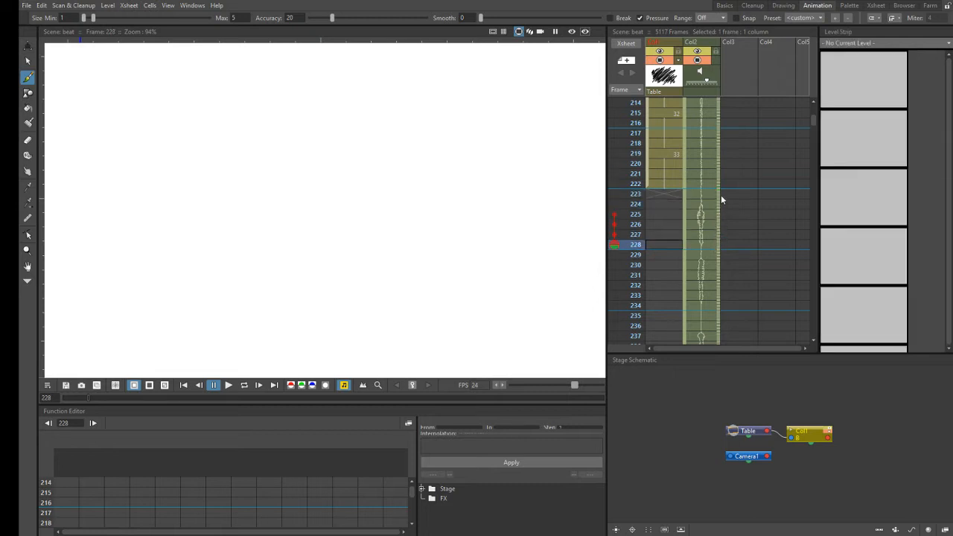
drag(718, 148, 716, 235)
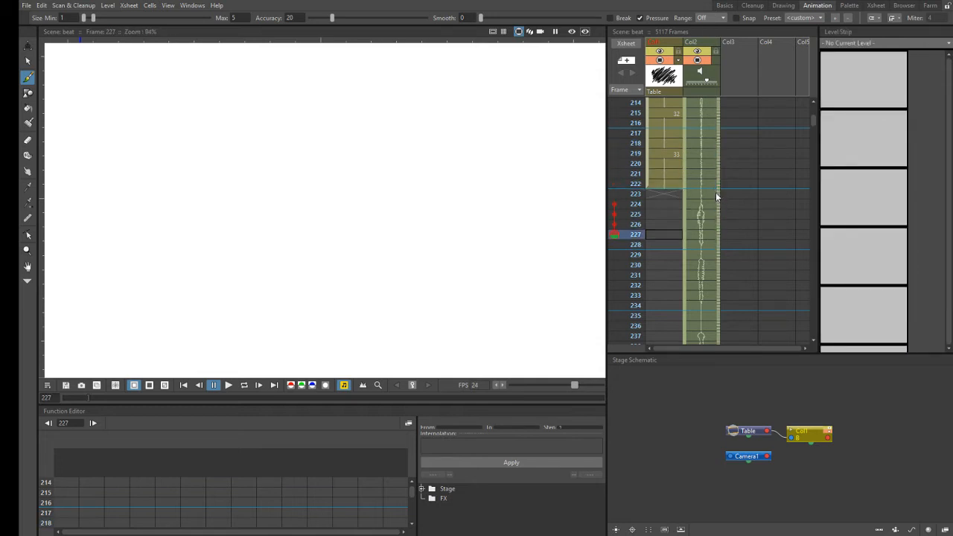
drag(718, 194, 720, 237)
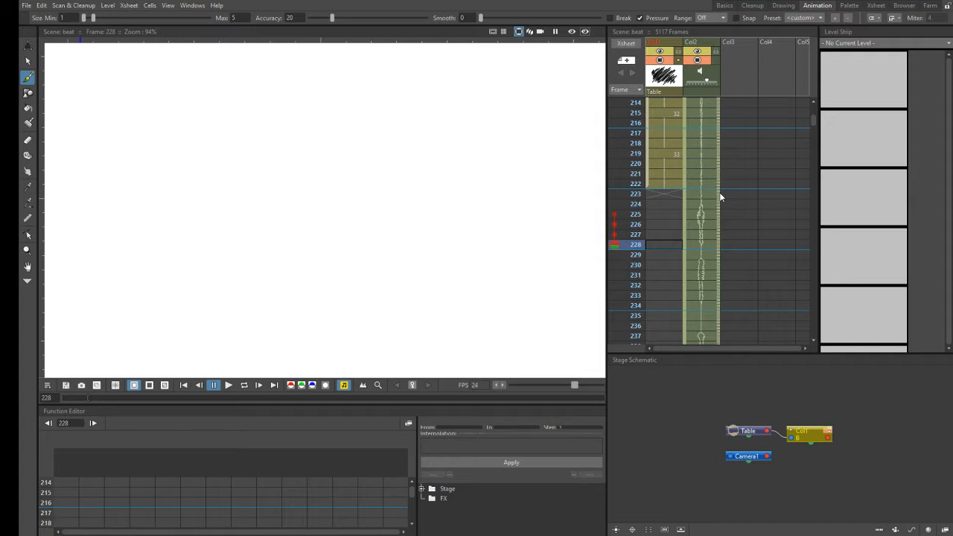
drag(719, 191, 717, 213)
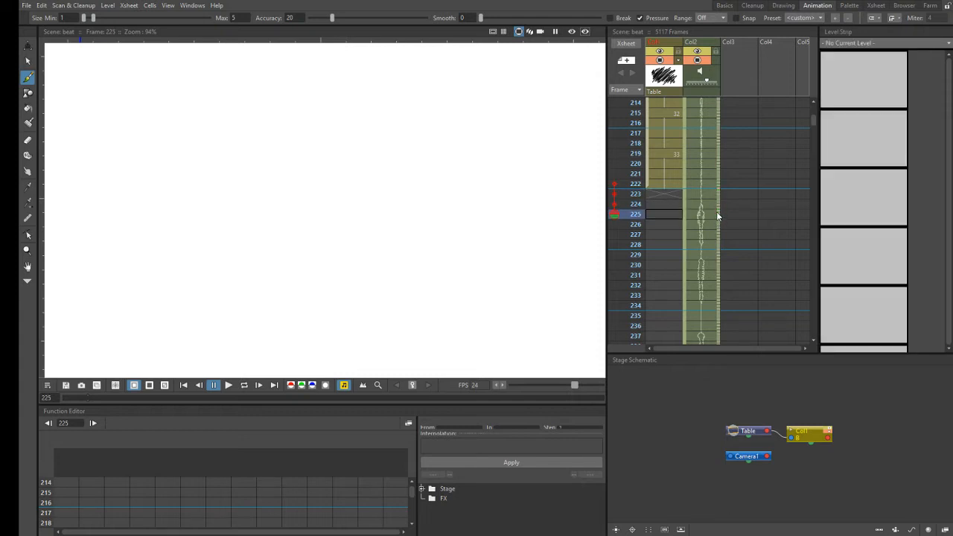
- Draw the next mouth profile as drawing 34 at Col1 frame 223 and hold it through frame 225
click(673, 194)
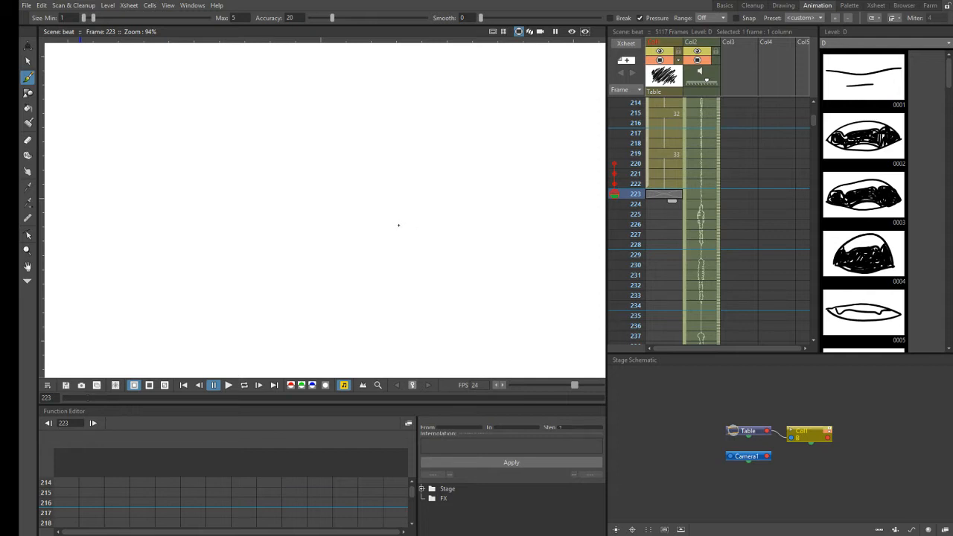
click(398, 224)
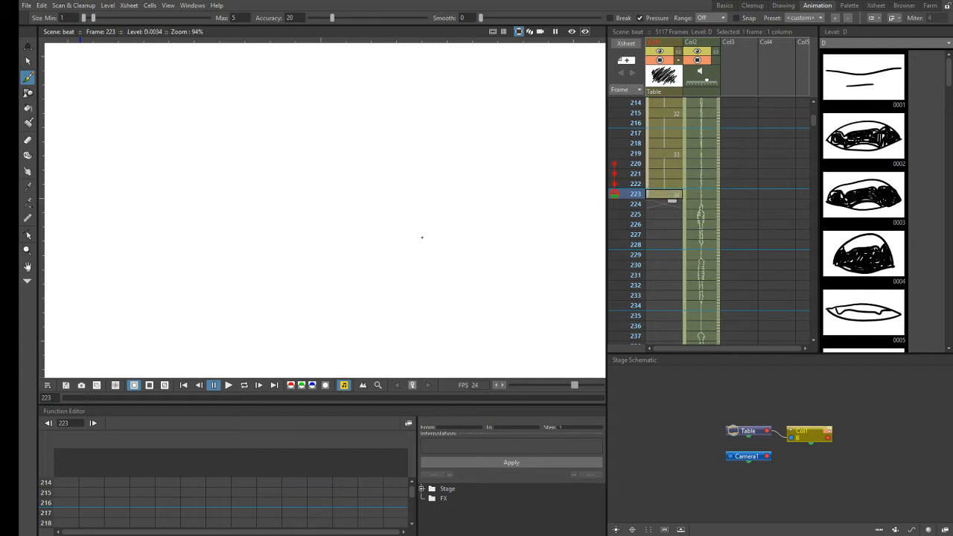
click(405, 233)
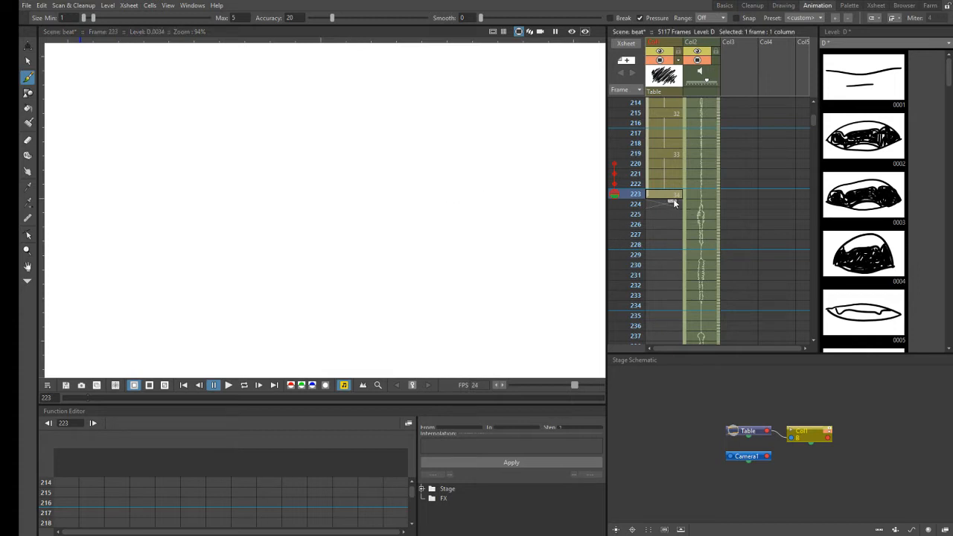
drag(672, 217, 673, 225)
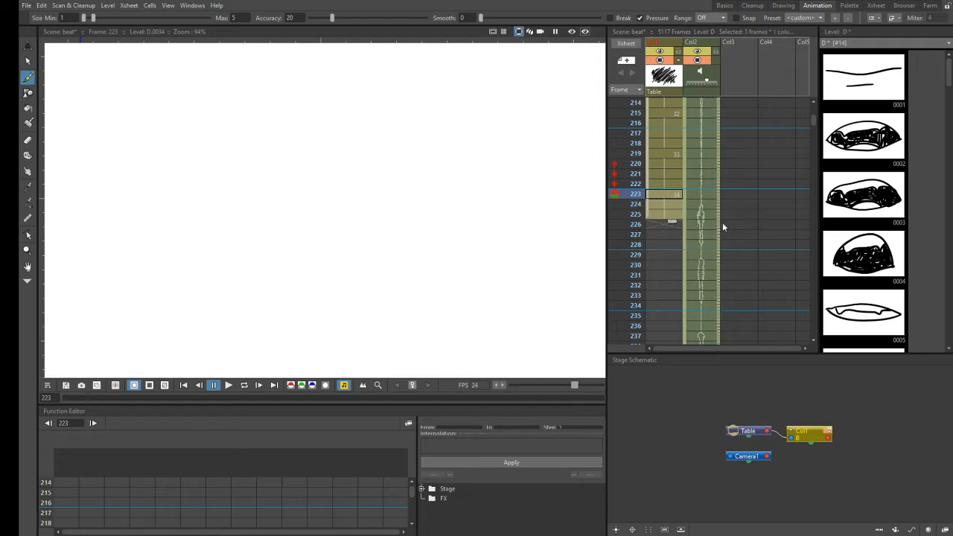
- Scrub the Col2 audio from frame 223 to 229 to hear the sound after drawing 34
drag(719, 194, 719, 219)
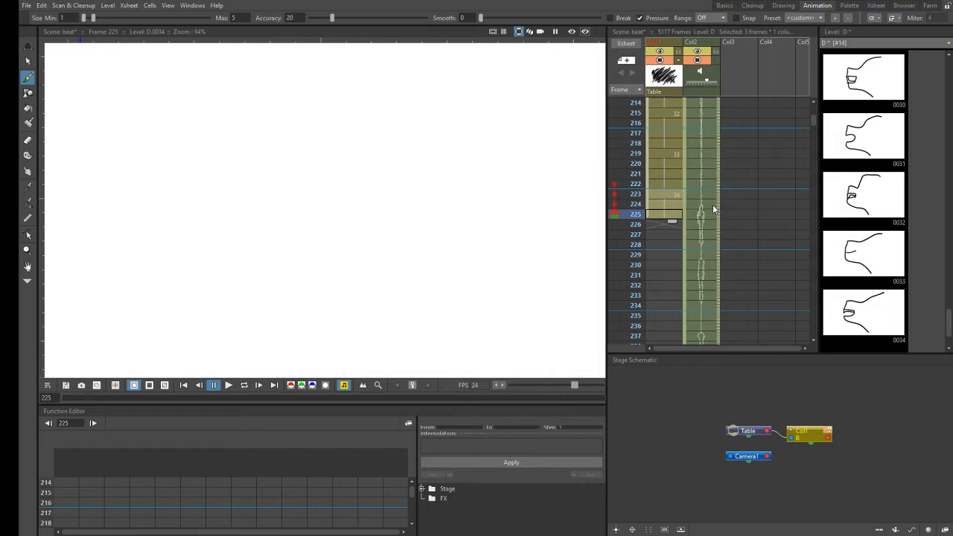
click(718, 253)
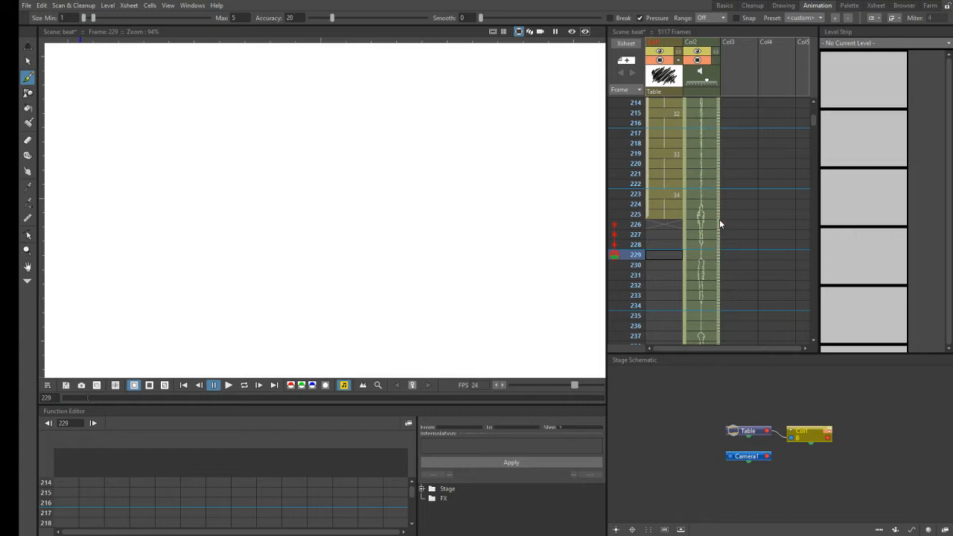
click(717, 243)
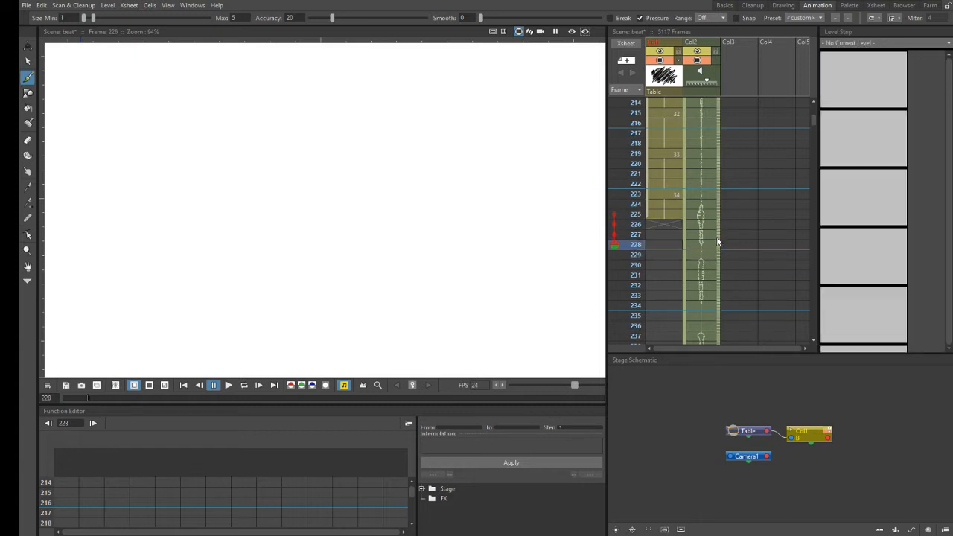
- Draw mouth profile 35 at Col1 frame 226, hold it through frame 228 and scrub the Col2 audio from frame 221 to 229
click(671, 225)
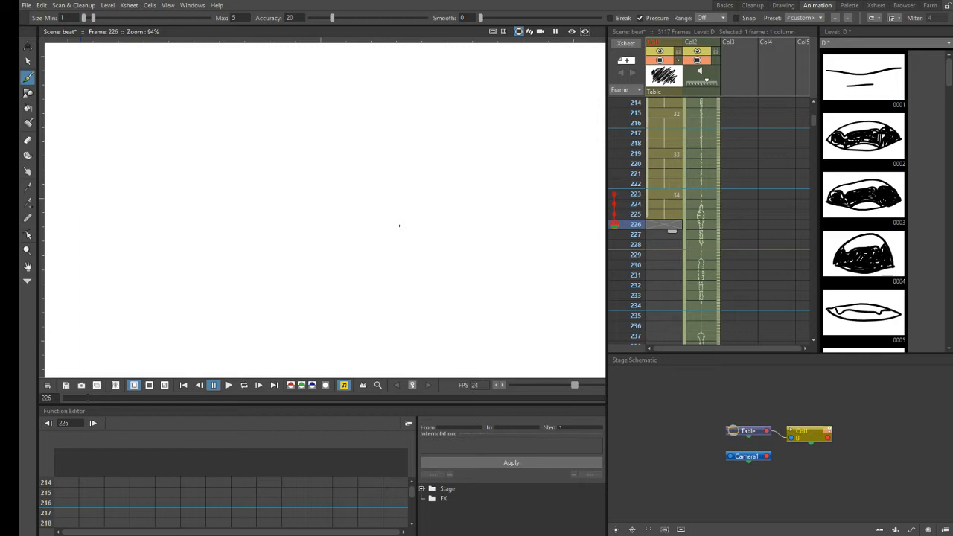
drag(399, 224, 399, 225)
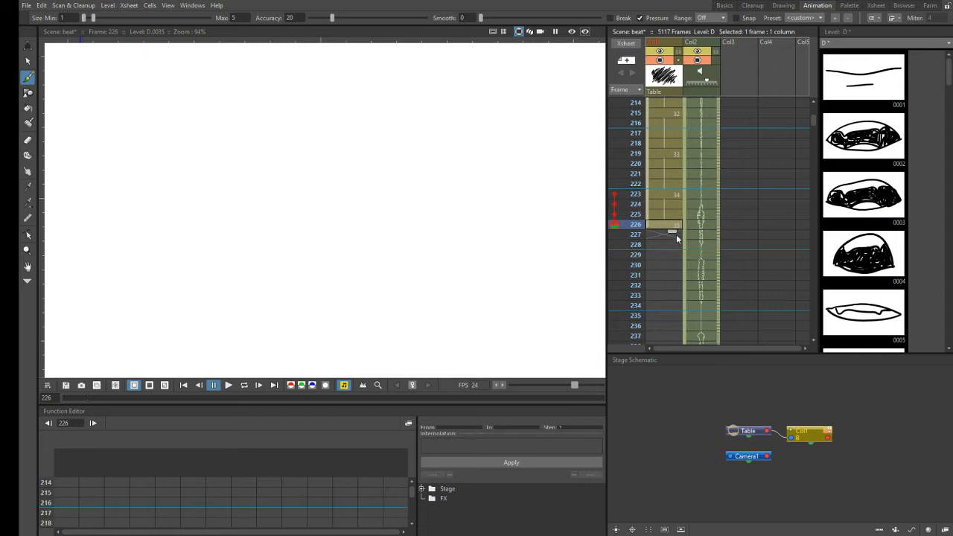
drag(674, 250, 673, 253)
drag(719, 177, 709, 256)
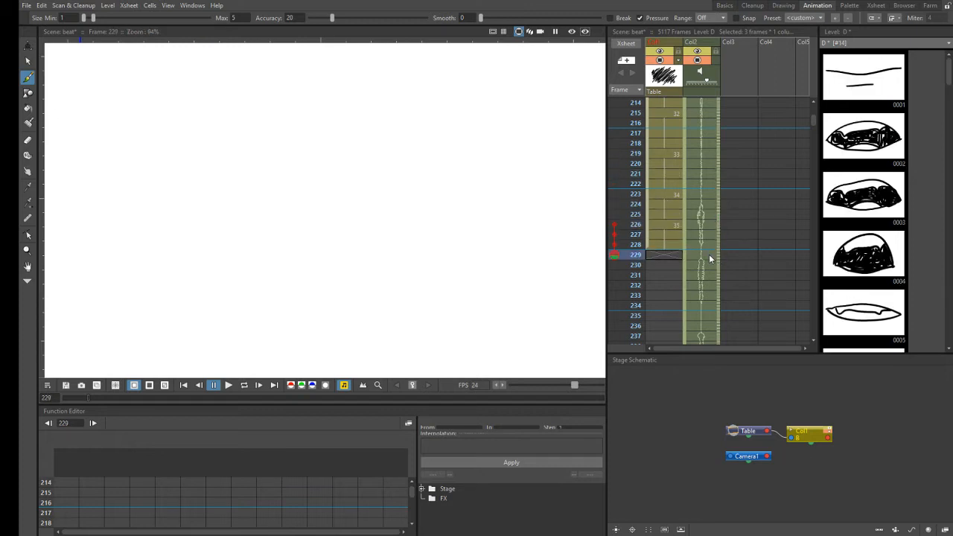
- Touch up drawing 35 at Col1 frame 227 with the Eraser and return to the Brush tool
click(658, 235)
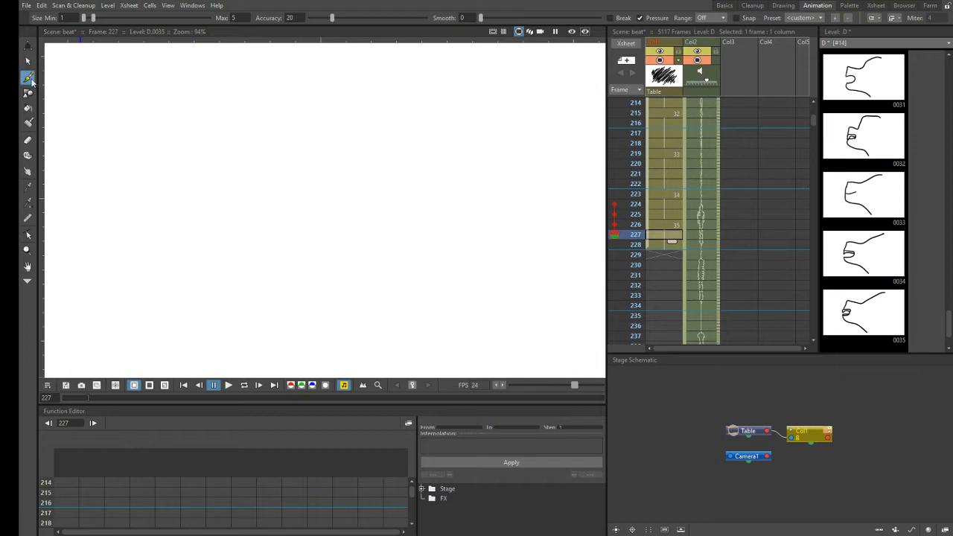
click(30, 140)
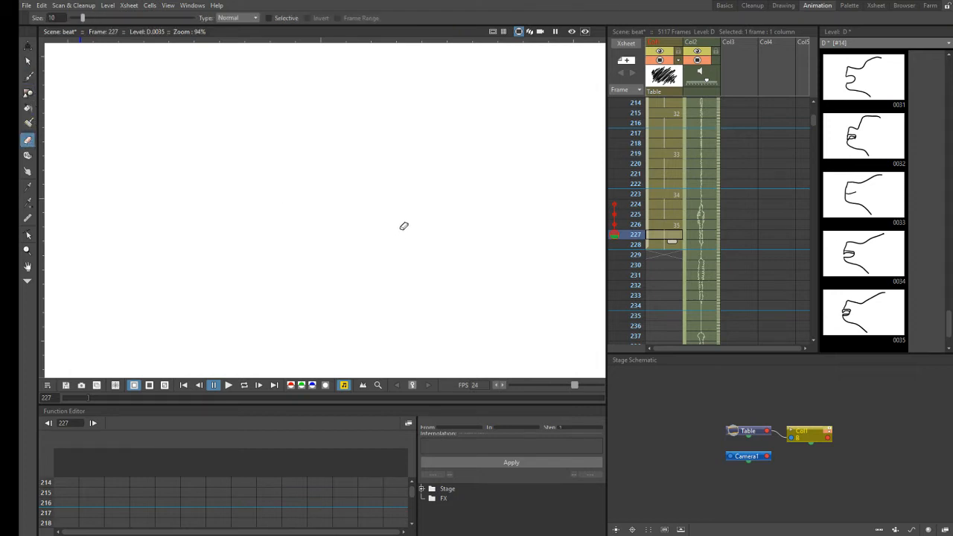
click(28, 77)
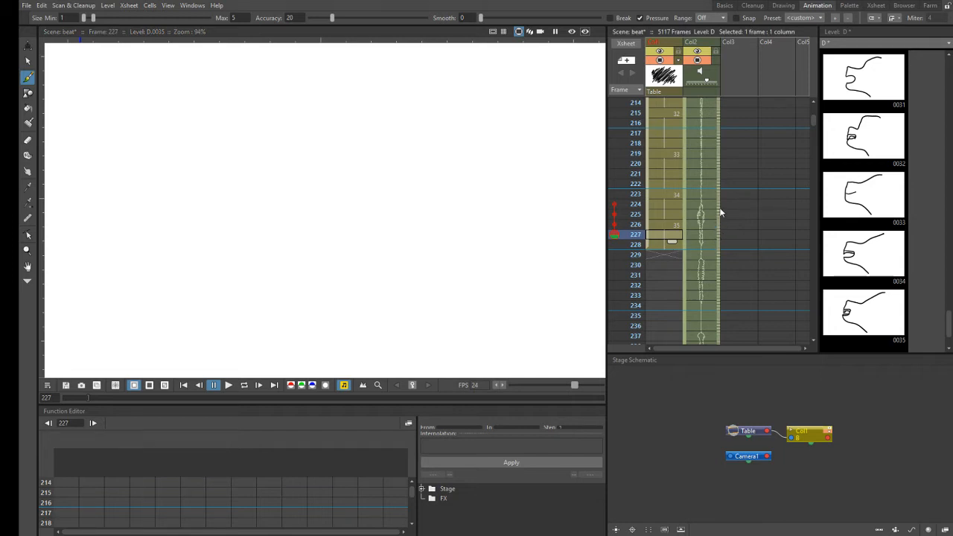
- Scrub the Col2 audio from frame 224 to 232 to find the mouth sound starting at frame 229
drag(718, 203, 719, 240)
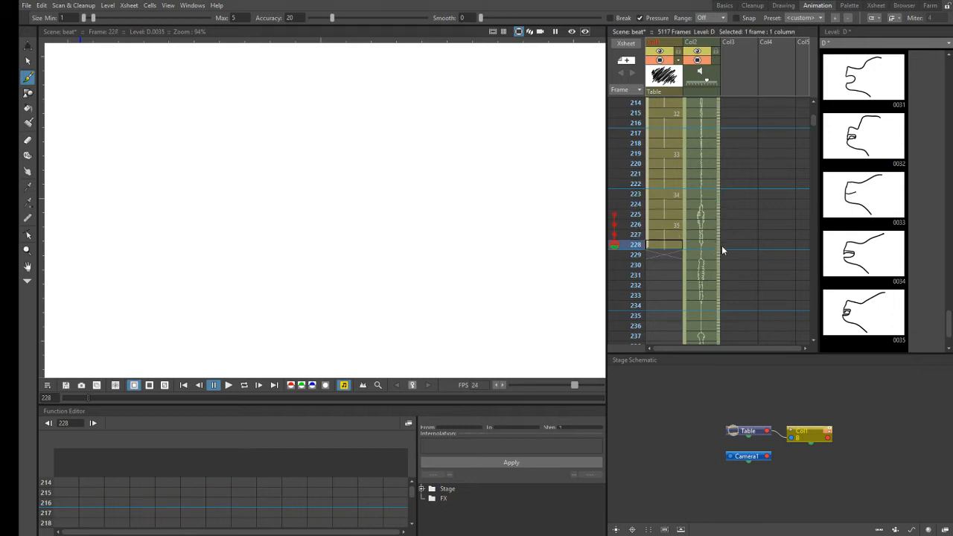
click(676, 253)
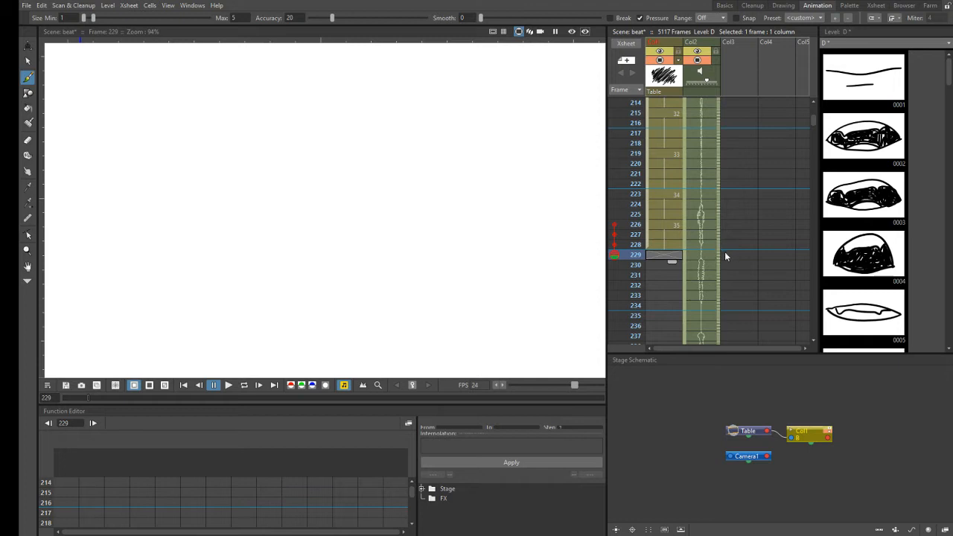
drag(720, 253, 720, 273)
key(Down)
key(Down)
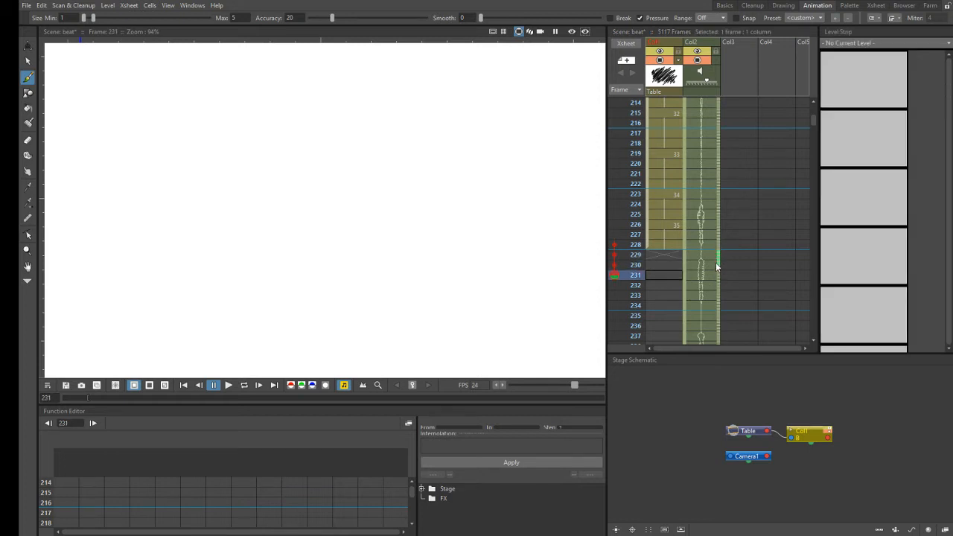
click(718, 265)
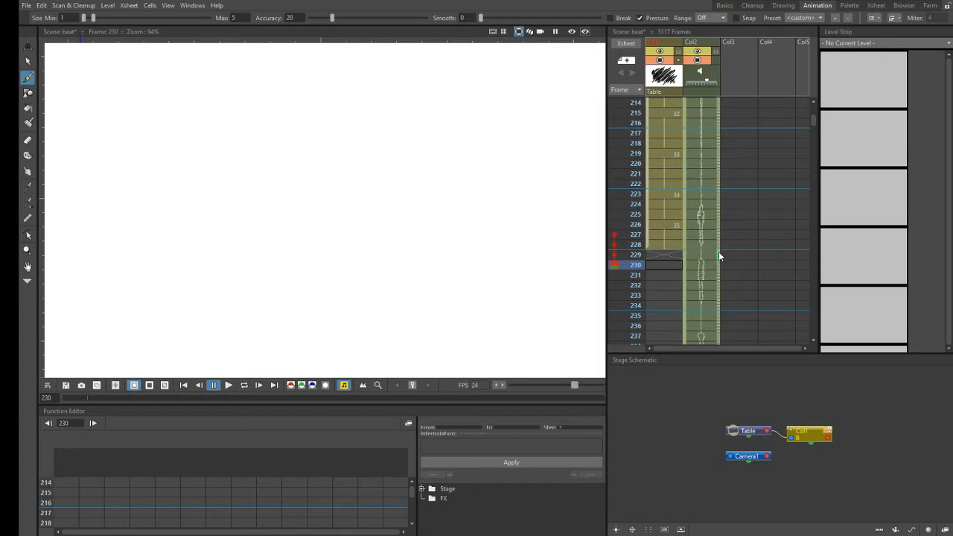
drag(718, 267, 717, 285)
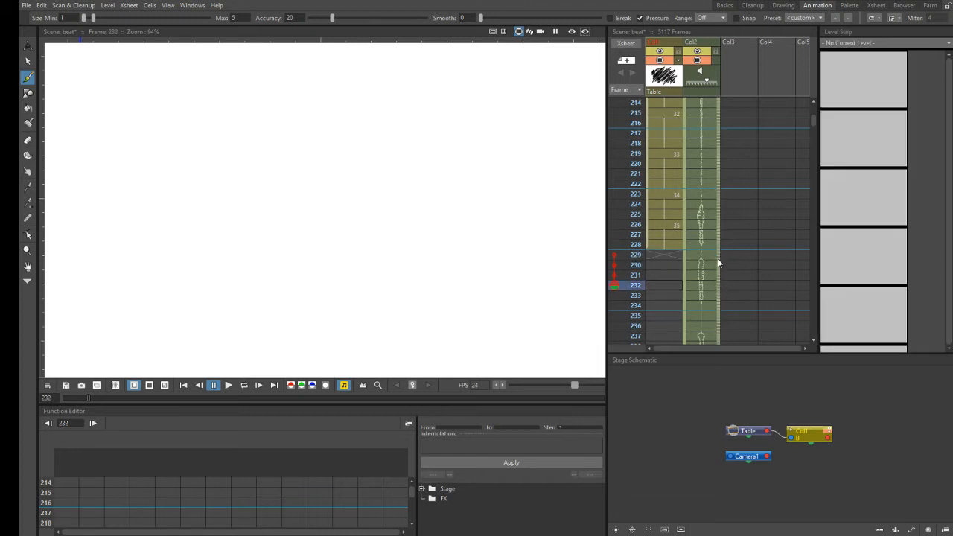
- Draw mouth profile 36 at Col1 frame 229 and compare it with drawing 35 at frame 227
click(666, 254)
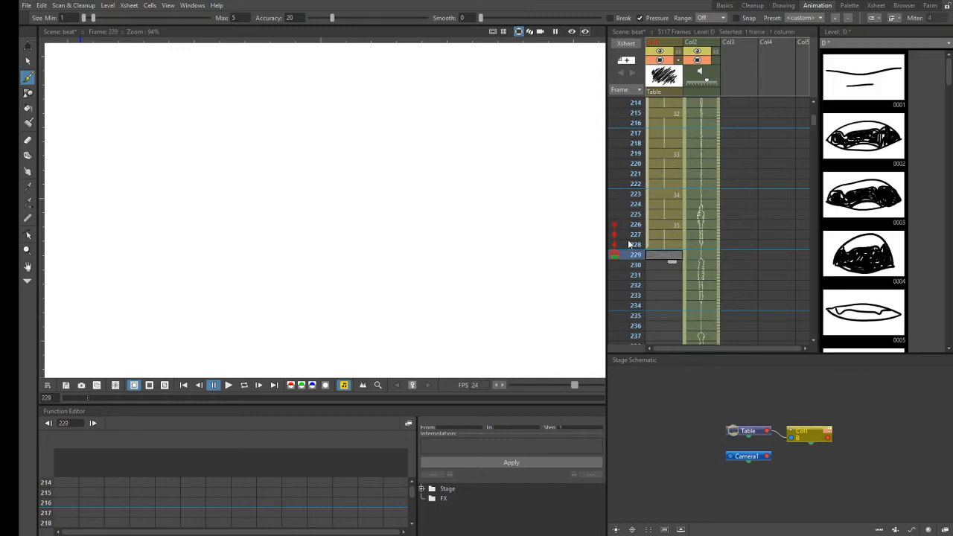
click(406, 209)
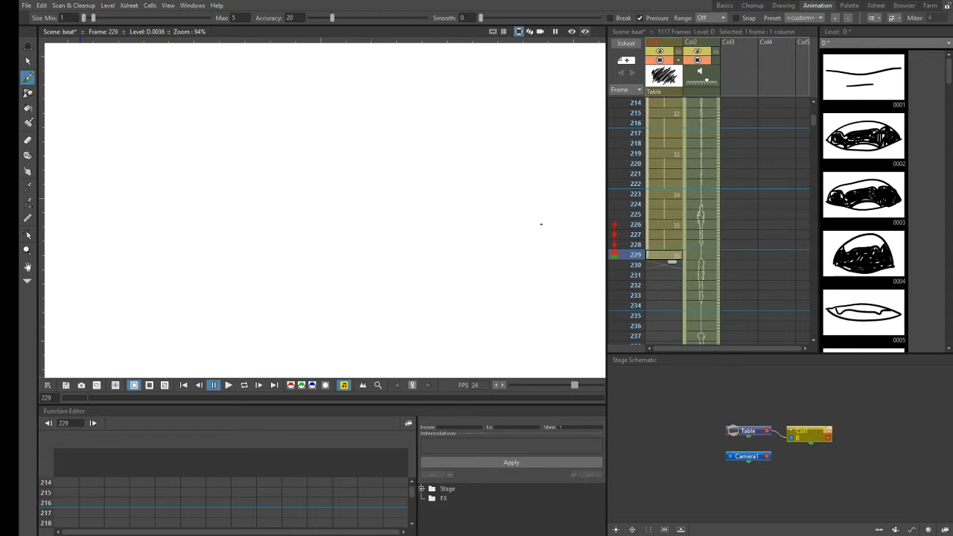
click(658, 264)
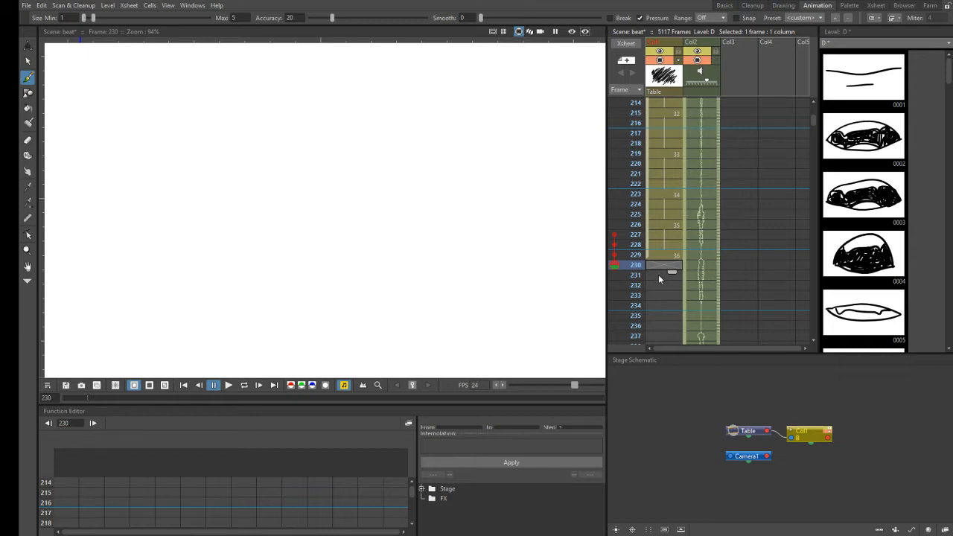
click(669, 235)
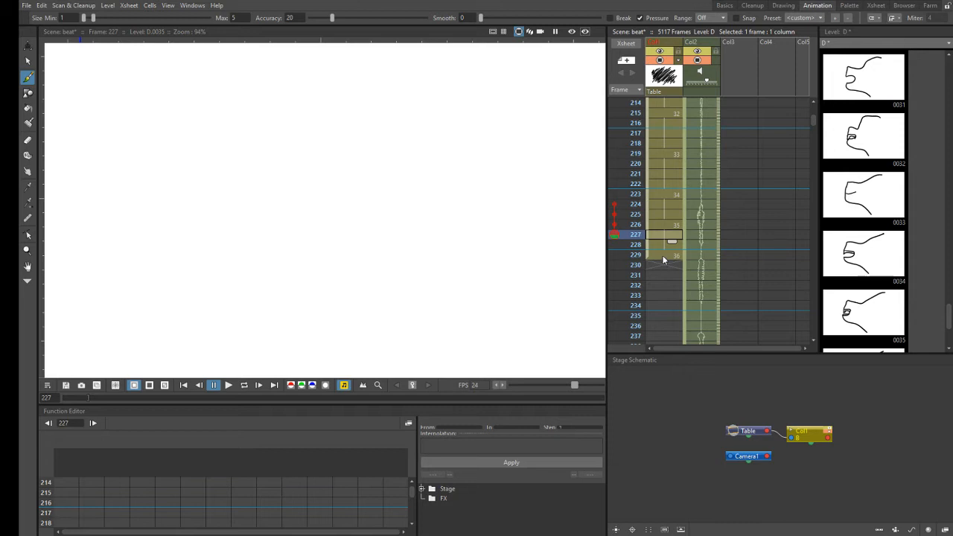
click(659, 269)
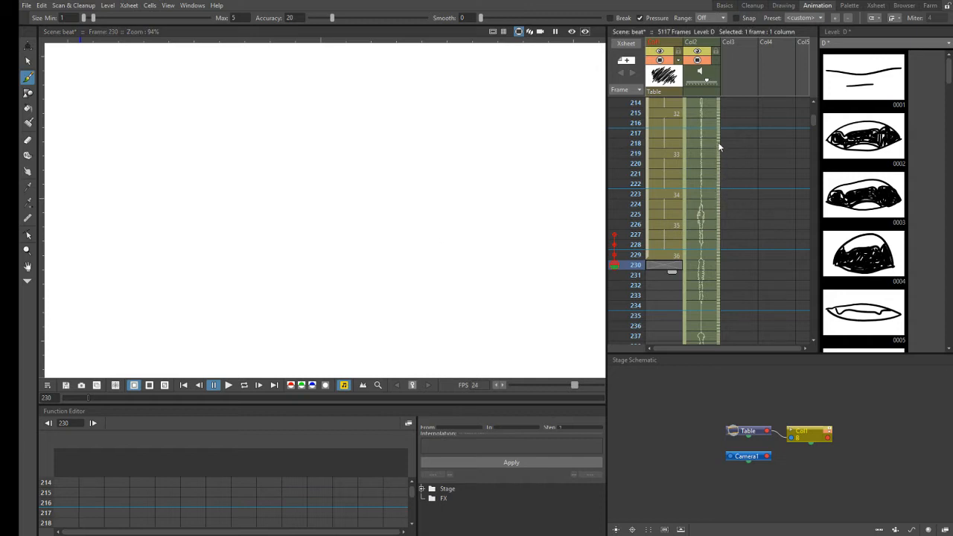
- Scrub the Col2 audio from frame 217 to 234 and replay the sound at frame 230
drag(719, 141, 716, 246)
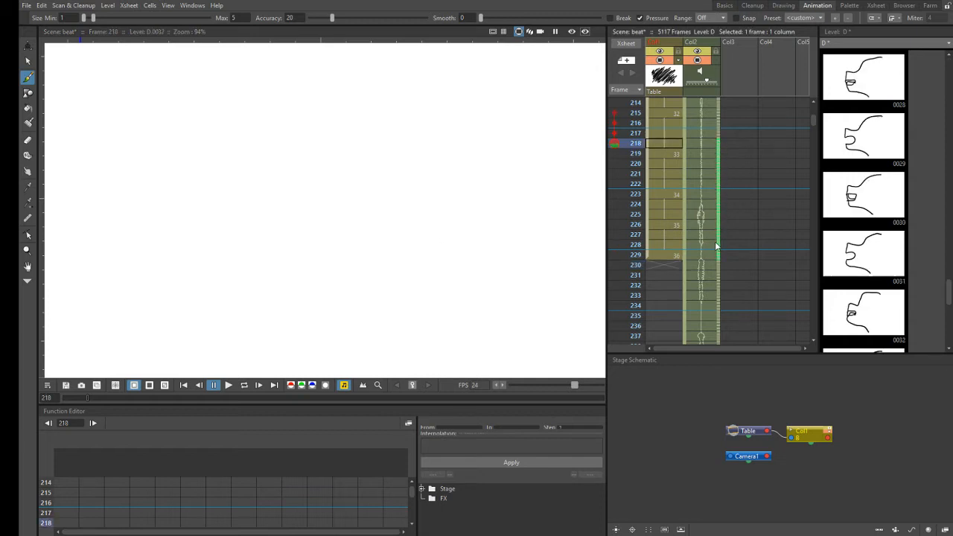
drag(721, 129, 710, 251)
drag(701, 306, 703, 305)
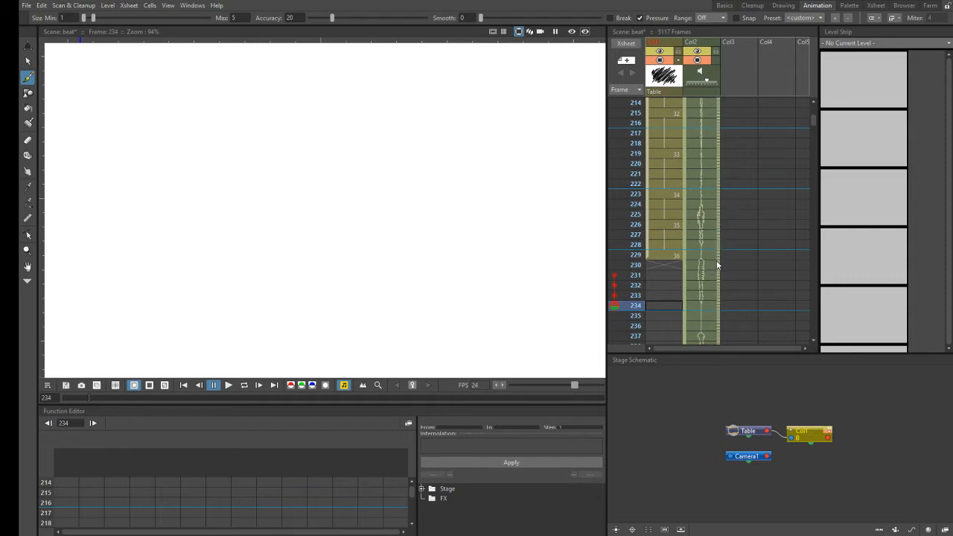
click(719, 265)
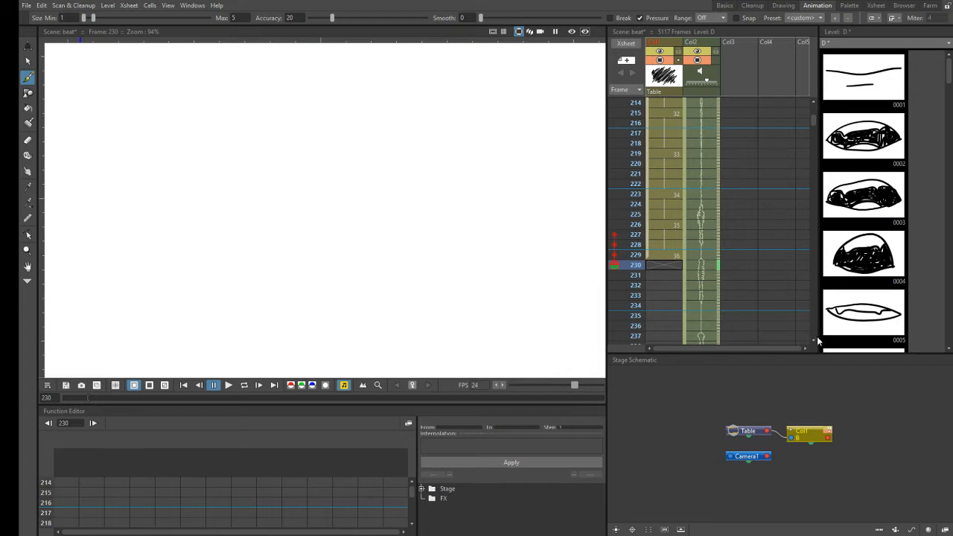
- Draw mouth profile 37 at Col1 frame 230 and scrub the Col2 audio from frame 230 to 232
scroll(815, 340, down, 3)
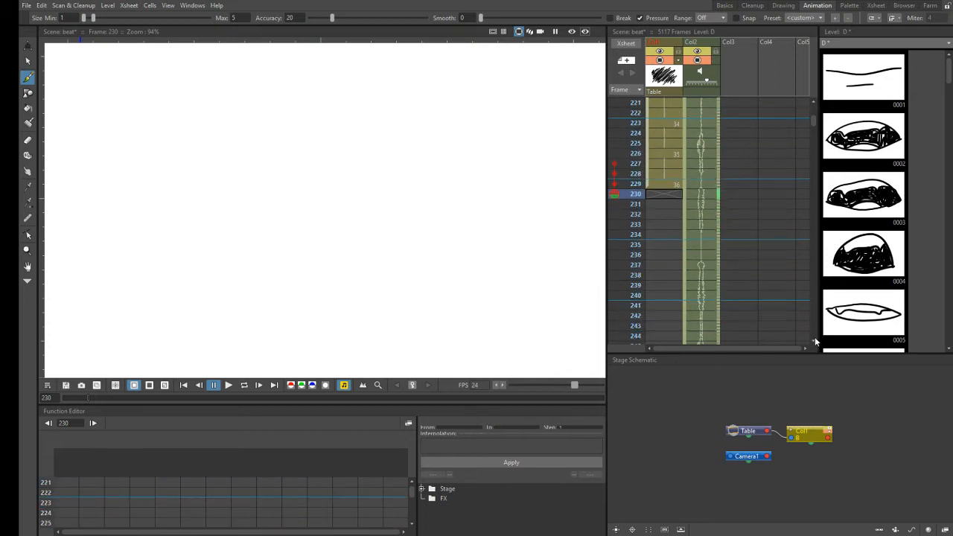
scroll(815, 340, down, 1)
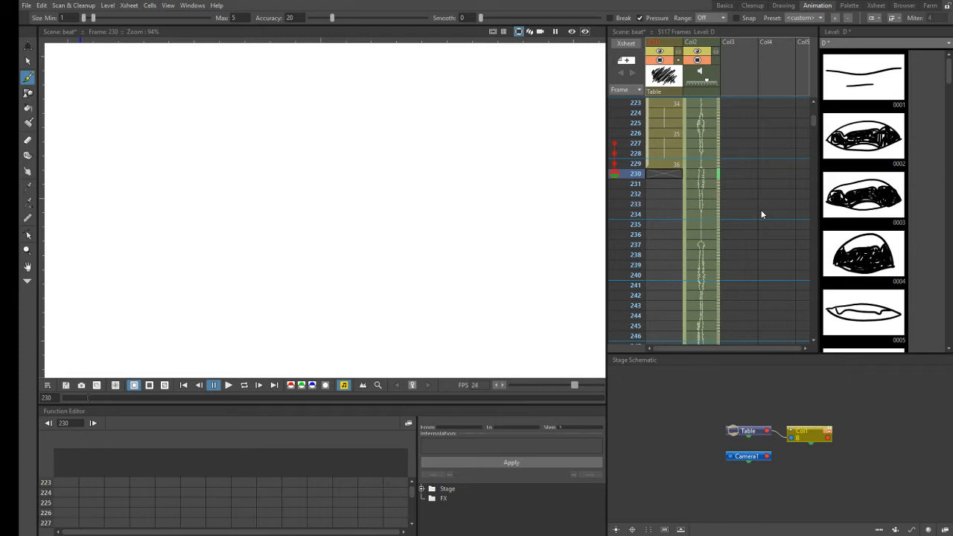
click(663, 174)
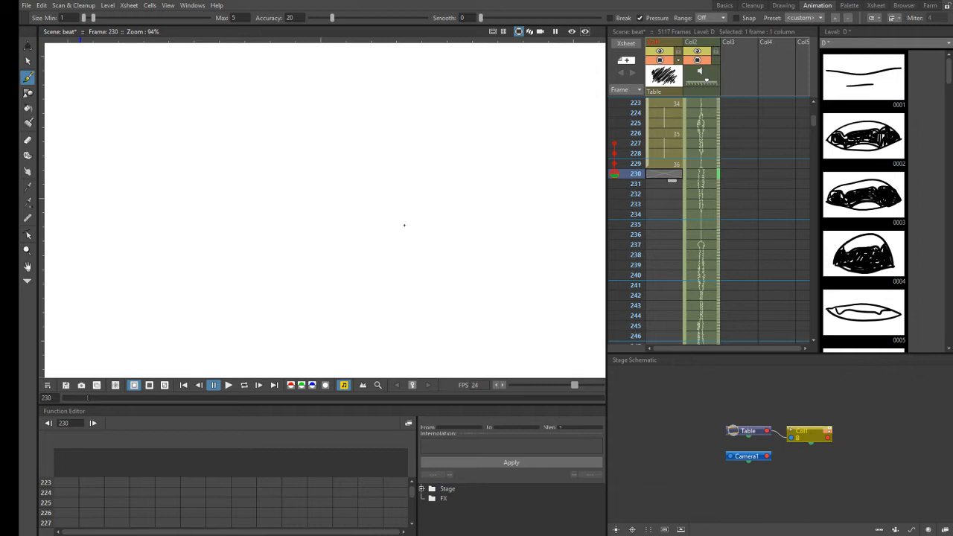
click(403, 224)
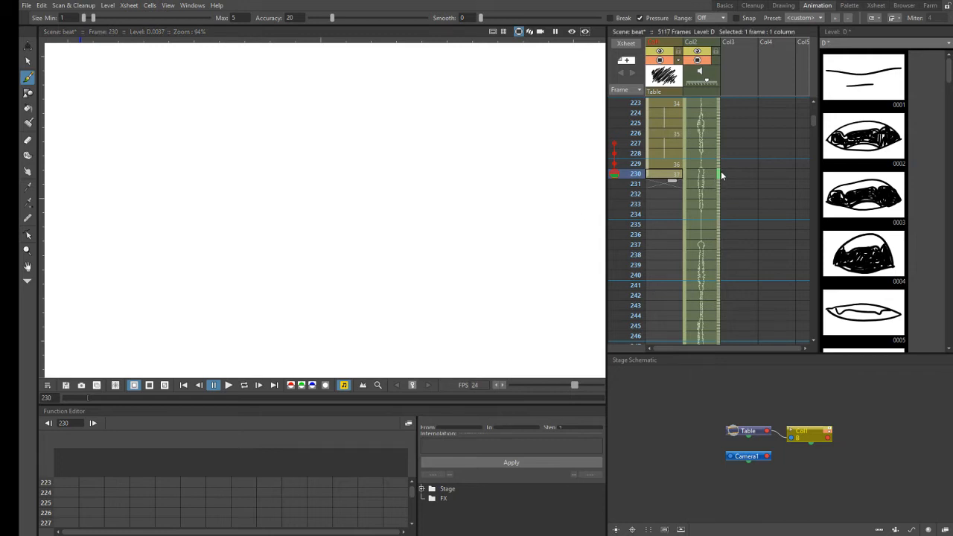
drag(719, 175, 715, 196)
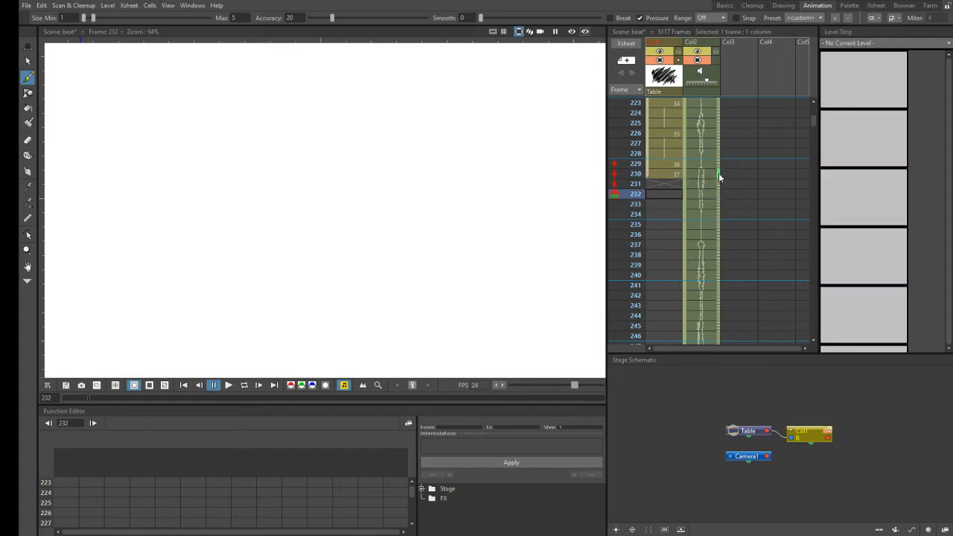
- Scrub the Col2 audio repeatedly from frame 230 to about frame 242 to locate the next mouth sounds
key(period)
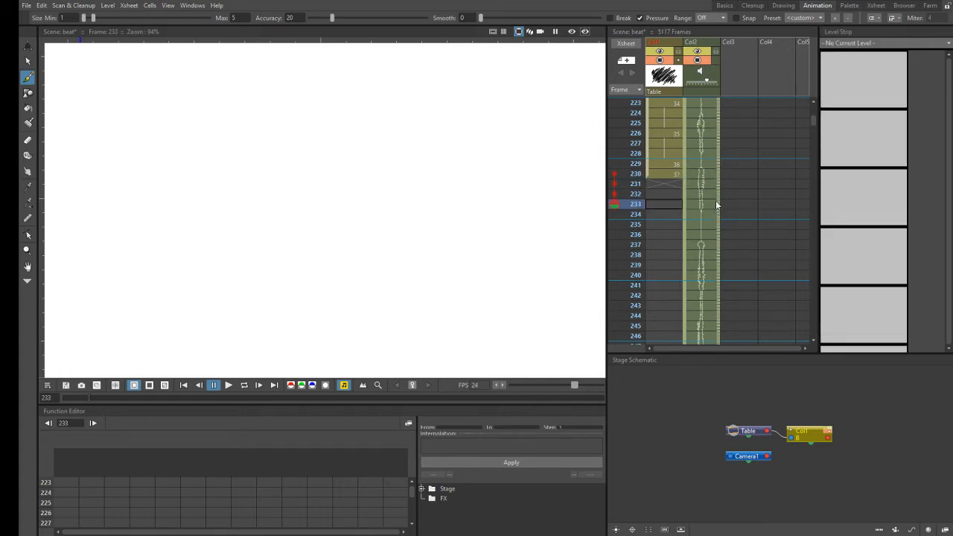
drag(720, 175, 719, 185)
drag(715, 222, 715, 214)
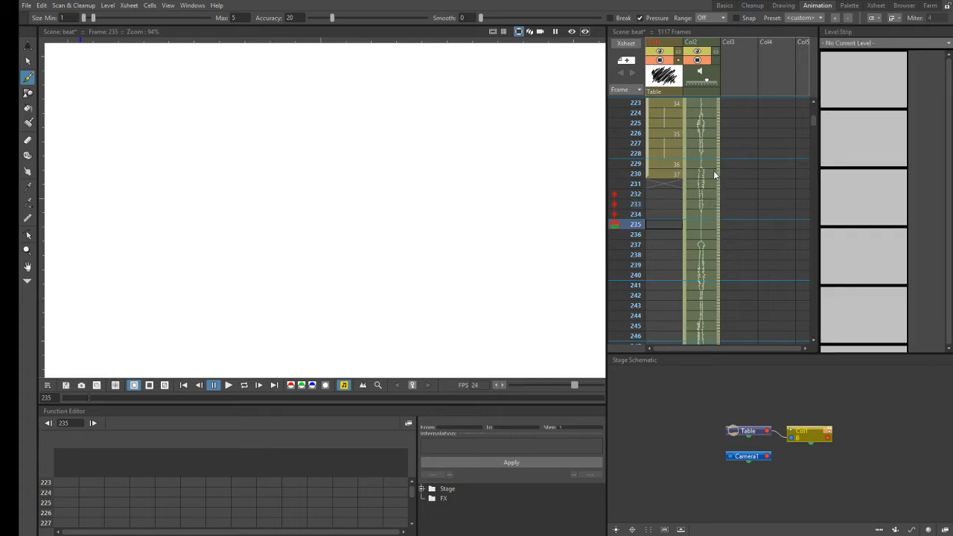
drag(719, 173, 717, 231)
drag(718, 170, 718, 224)
drag(719, 177, 714, 235)
drag(719, 174, 712, 252)
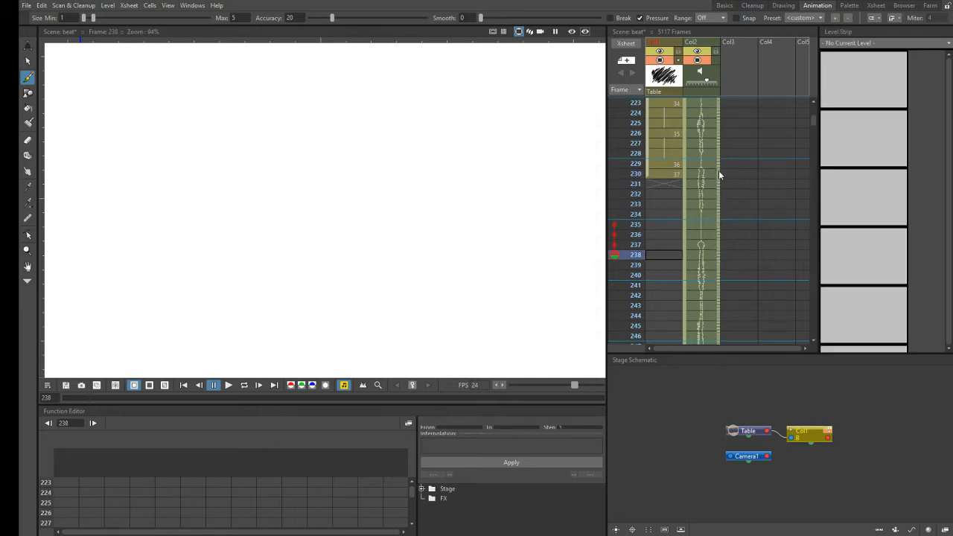
drag(719, 175, 710, 258)
drag(705, 297, 707, 277)
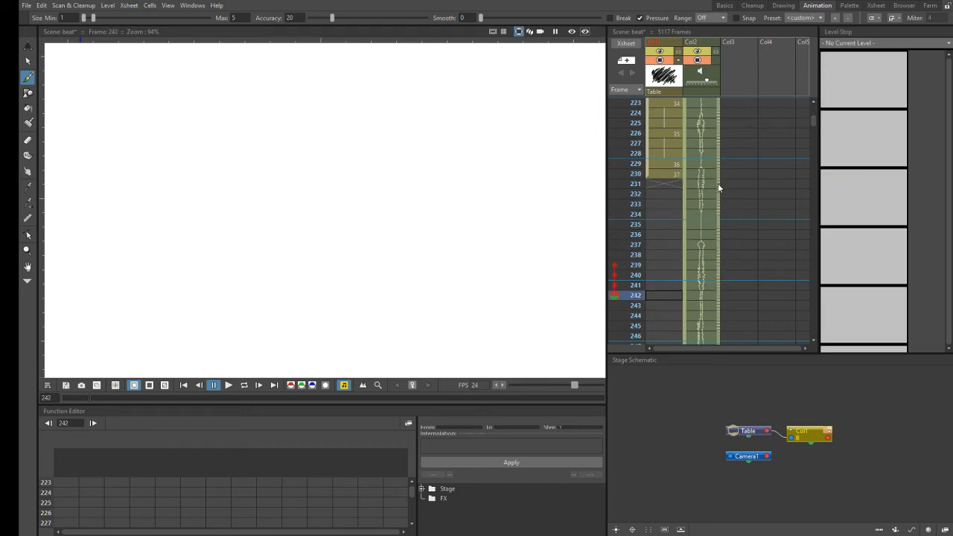
- Extend the exposure of drawing 37 in Col1 through frame 236, replaying the Col2 audio to check the timing
click(675, 173)
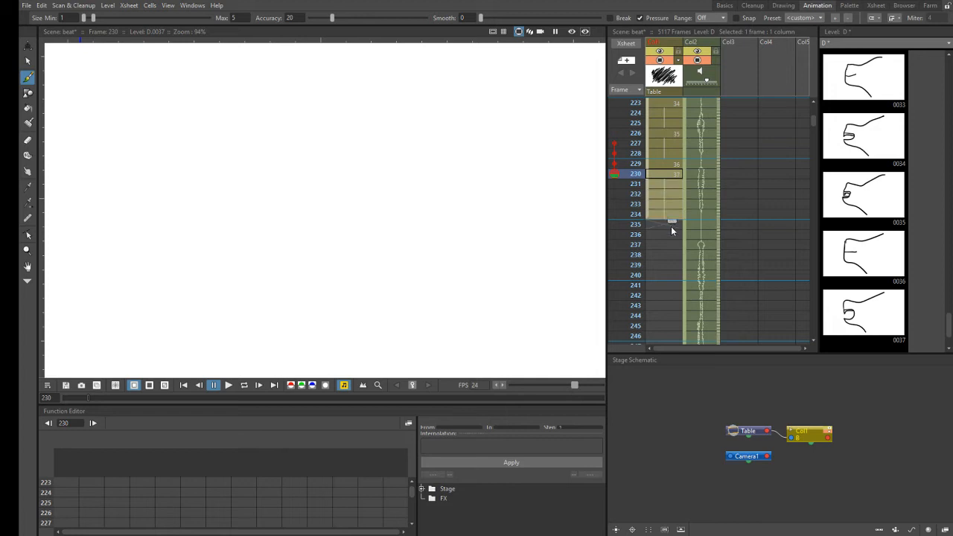
drag(669, 231, 673, 231)
drag(719, 109, 697, 312)
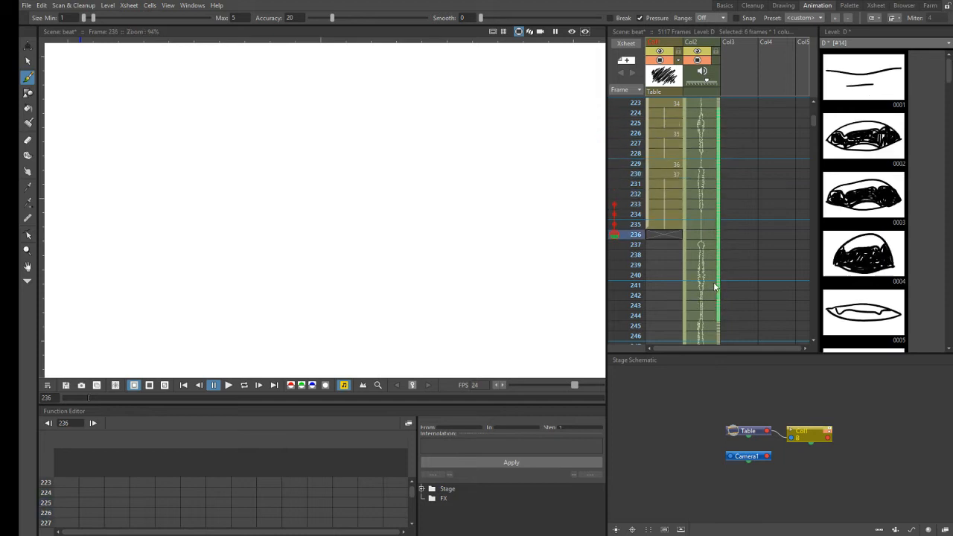
click(675, 235)
drag(719, 237, 717, 266)
drag(675, 225, 674, 234)
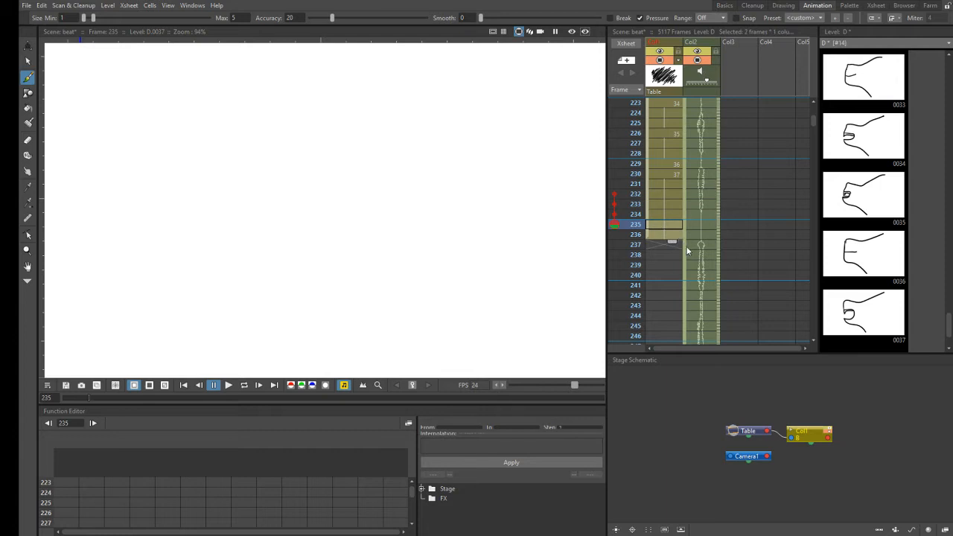
- Scrub the Col2 audio from frame 237 to 241 and draw mouth profile 38 at Col1 frame 237
click(677, 245)
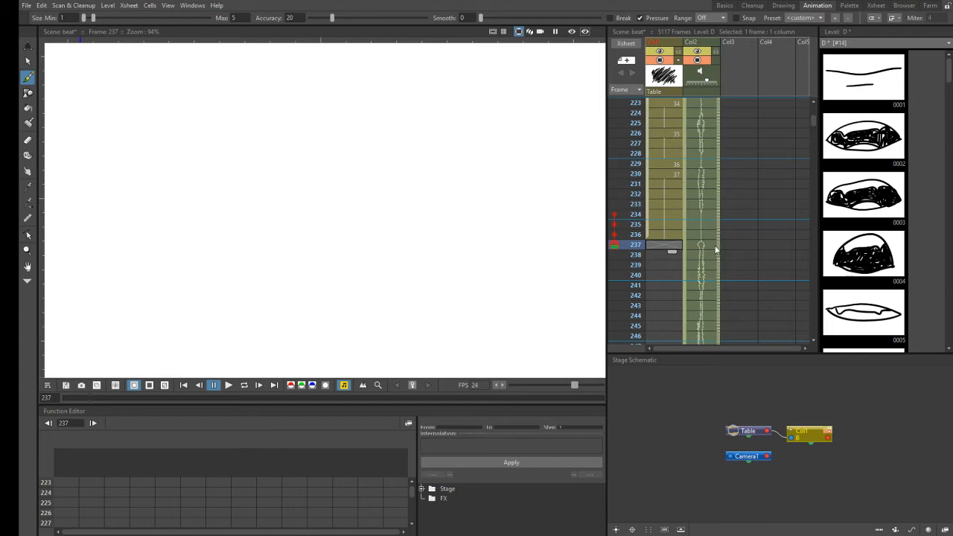
drag(719, 249, 719, 290)
click(673, 242)
drag(405, 229, 416, 229)
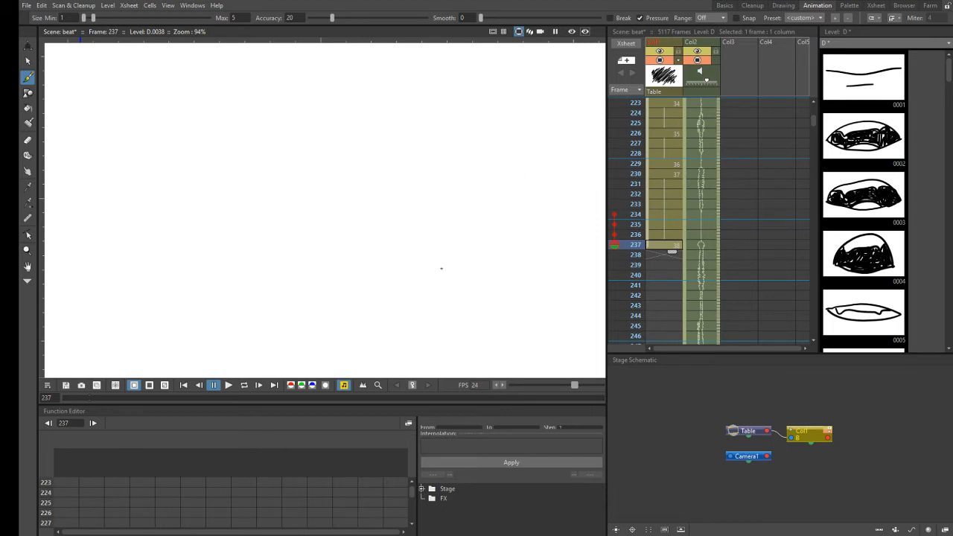
- Turn off the onion skin and rework the face outline of drawing 38 at frame 237 with the eraser and brush
click(615, 255)
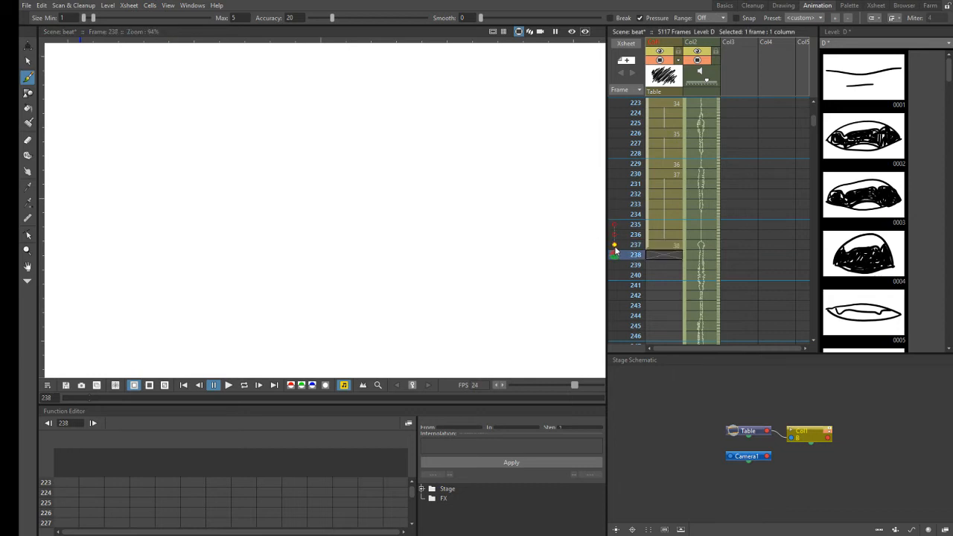
click(625, 248)
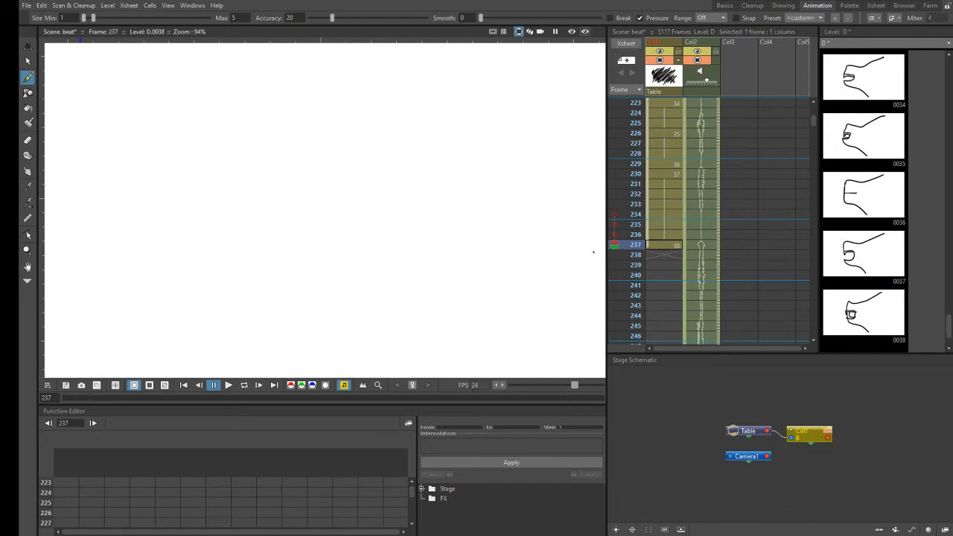
click(27, 140)
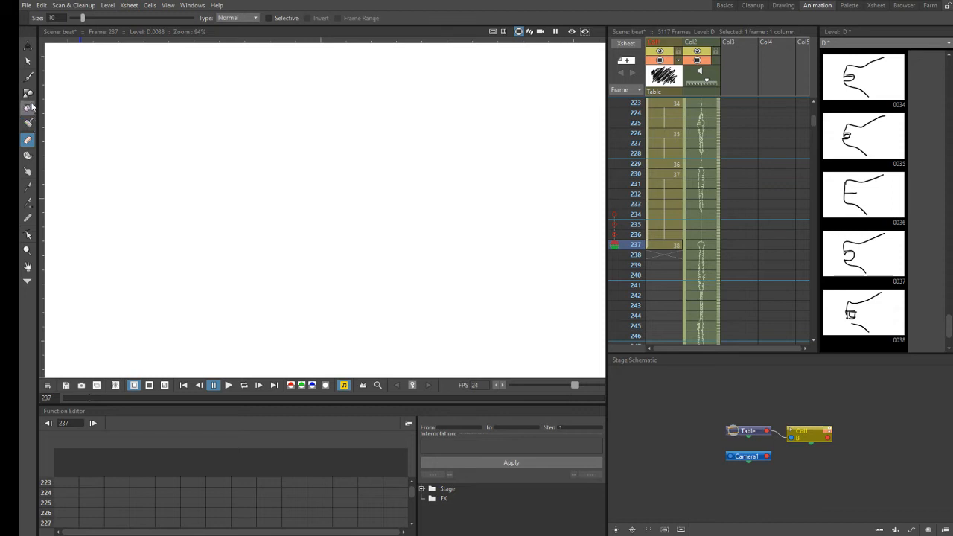
click(28, 76)
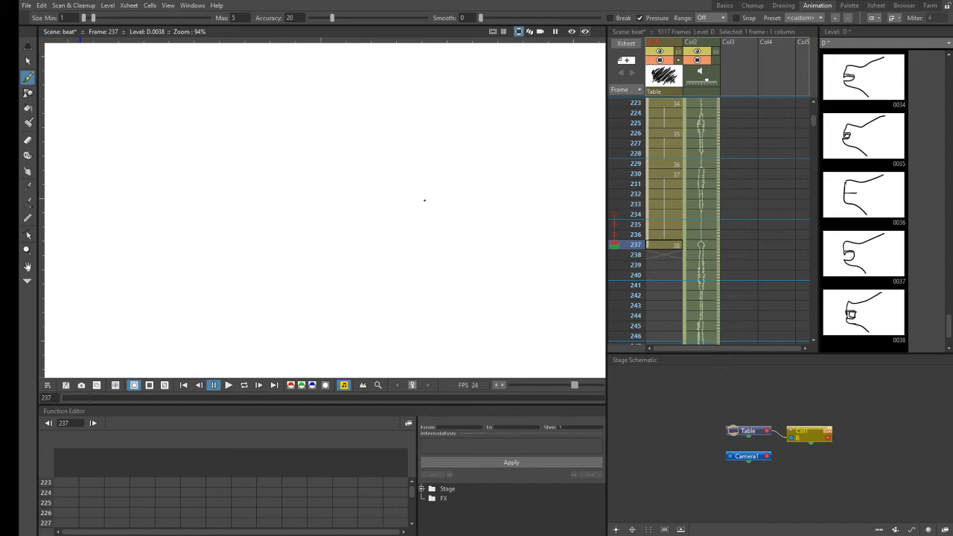
click(28, 139)
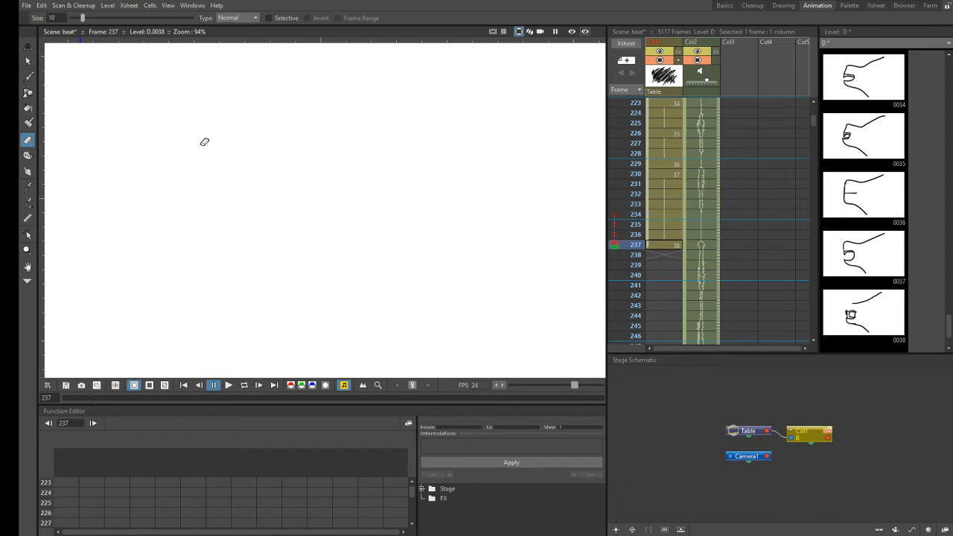
key(b)
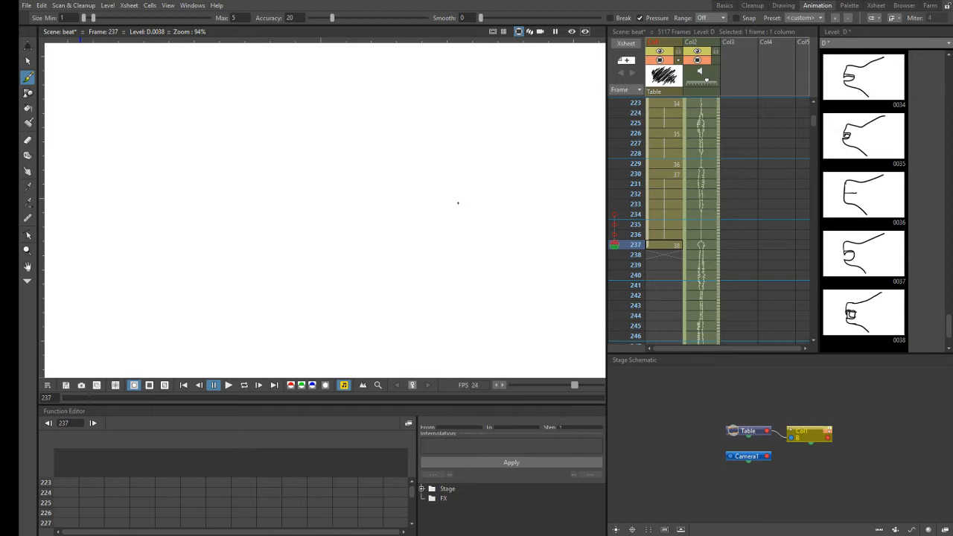
- Toggle the onion skin at frame 237 to compare drawing 38 with the previous profile, and play the Col2 audio through frame 238
click(615, 246)
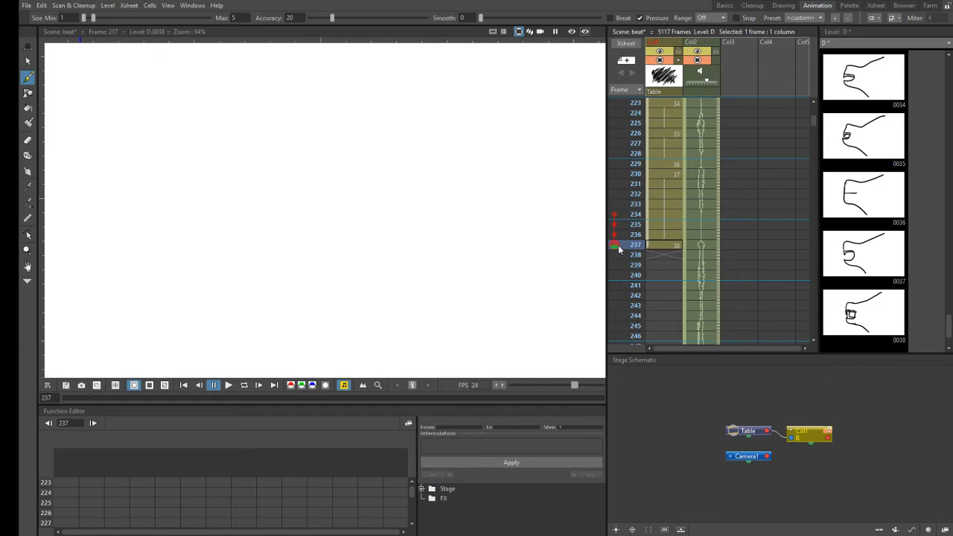
click(615, 248)
click(615, 248)
click(615, 247)
click(615, 247)
mouse_move(718, 251)
mouse_down()
mouse_move(717, 279)
mouse_move(723, 252)
mouse_move(718, 262)
mouse_up()
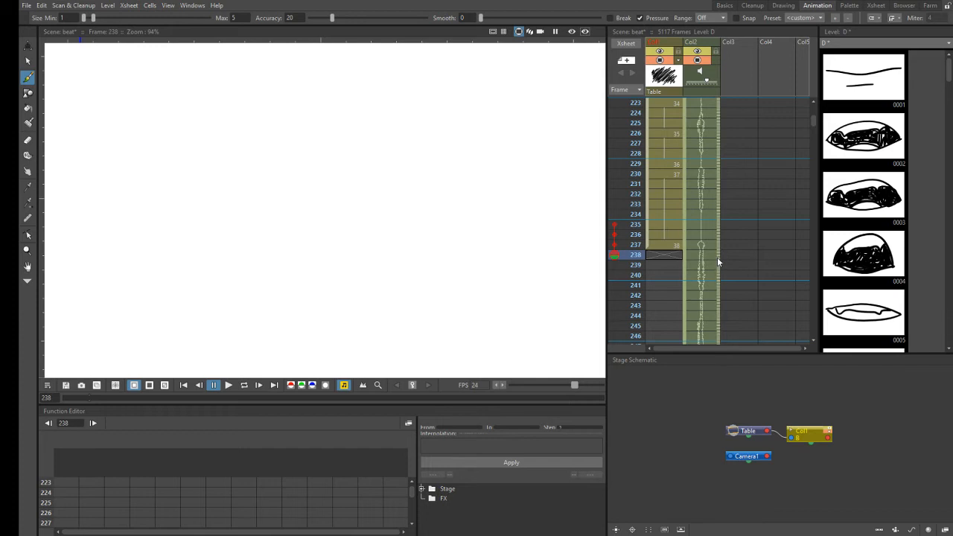
- Draw mouth profile 39 at Col1 frame 238 and correct its lines with the eraser and brush
click(674, 259)
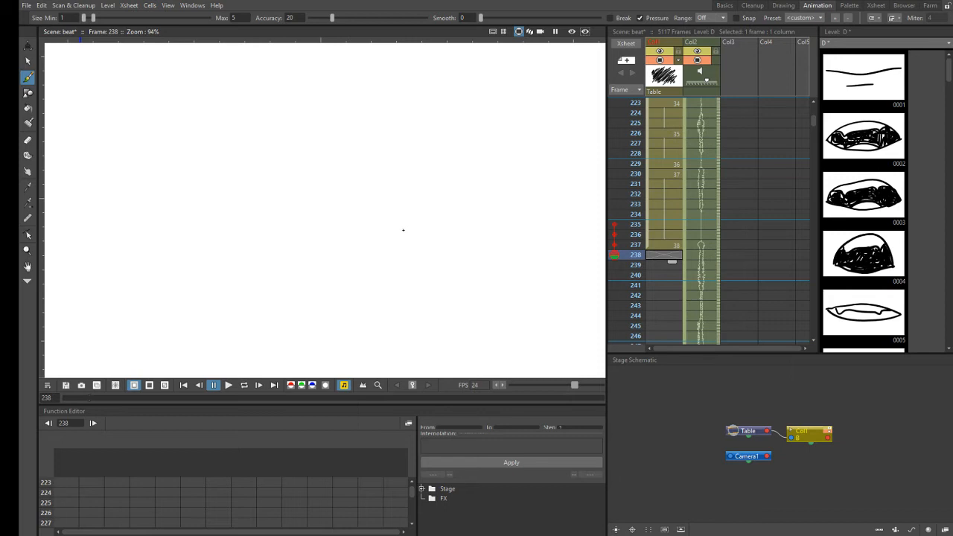
click(404, 230)
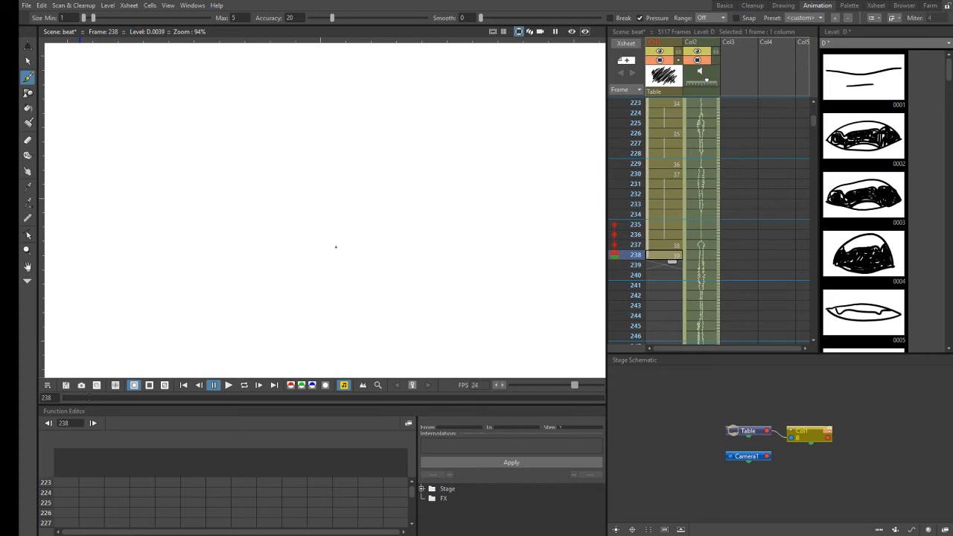
click(28, 140)
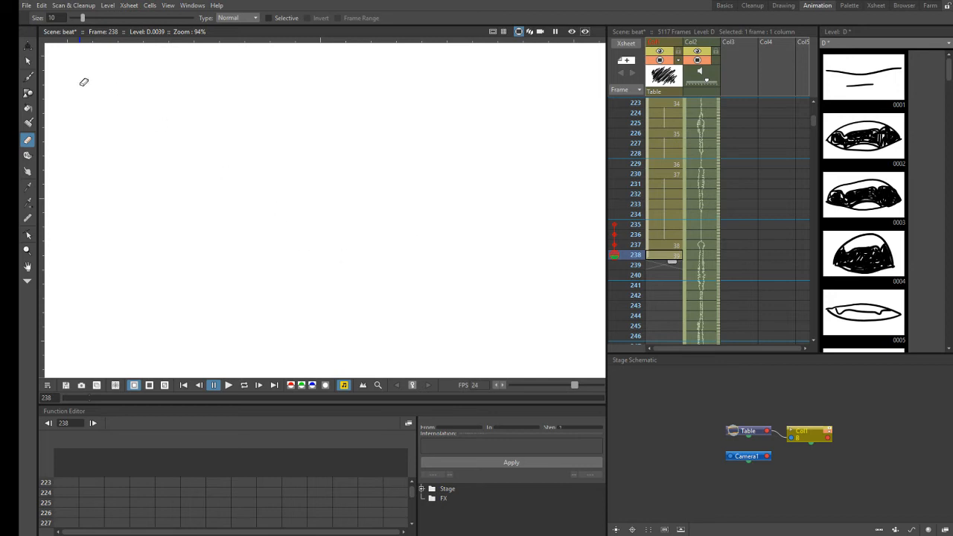
click(29, 78)
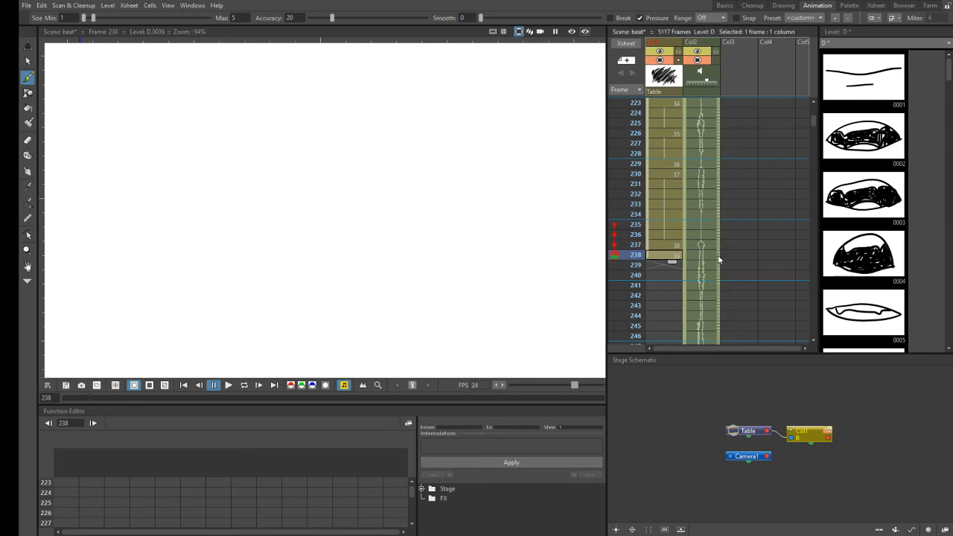
- Scrub the Col2 audio from frame 238 to 245 to find where the mouth shape changes
drag(719, 257, 715, 306)
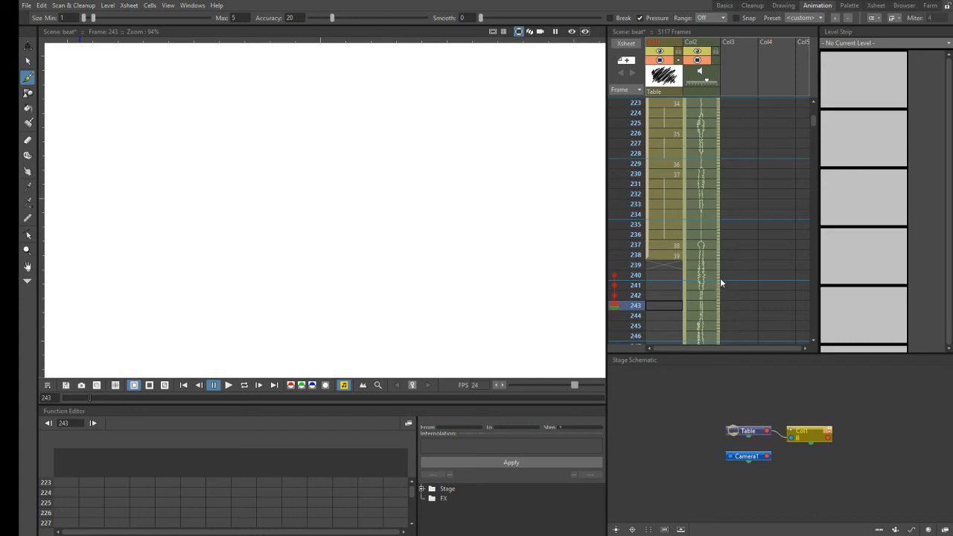
drag(716, 276, 713, 323)
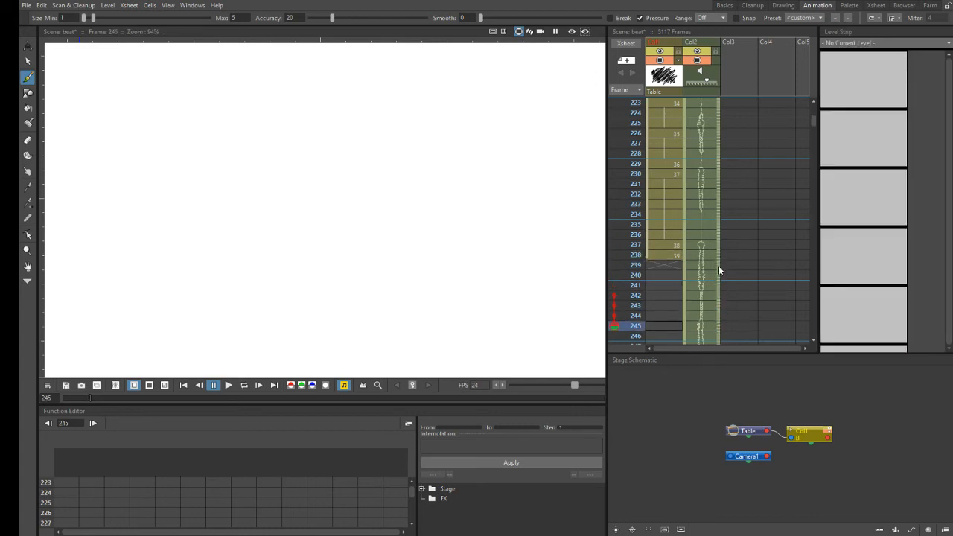
drag(719, 264, 711, 316)
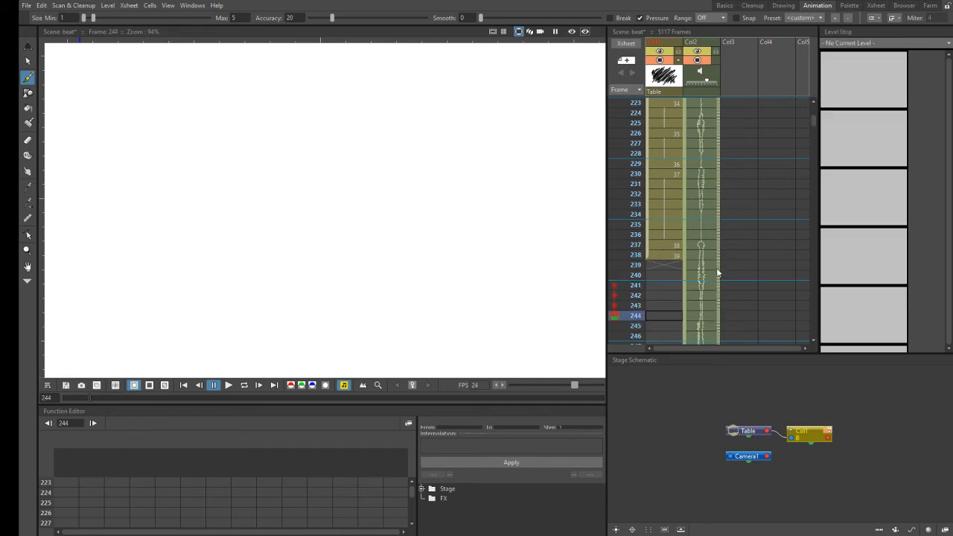
drag(720, 256, 713, 307)
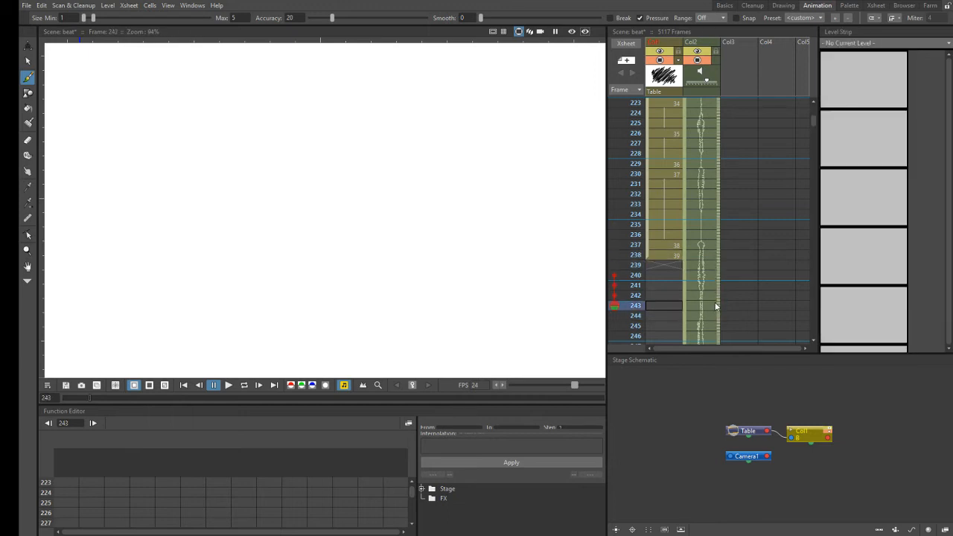
- Extend the exposure of drawing 39 in Col1 through frame 242 and save the scene
click(672, 256)
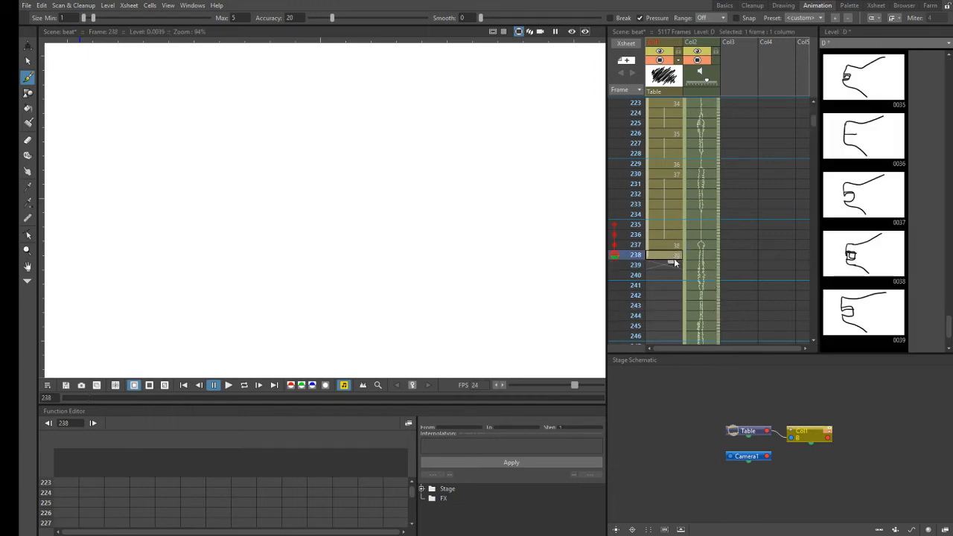
mouse_move(674, 270)
mouse_down()
mouse_move(672, 300)
mouse_move(676, 259)
mouse_up()
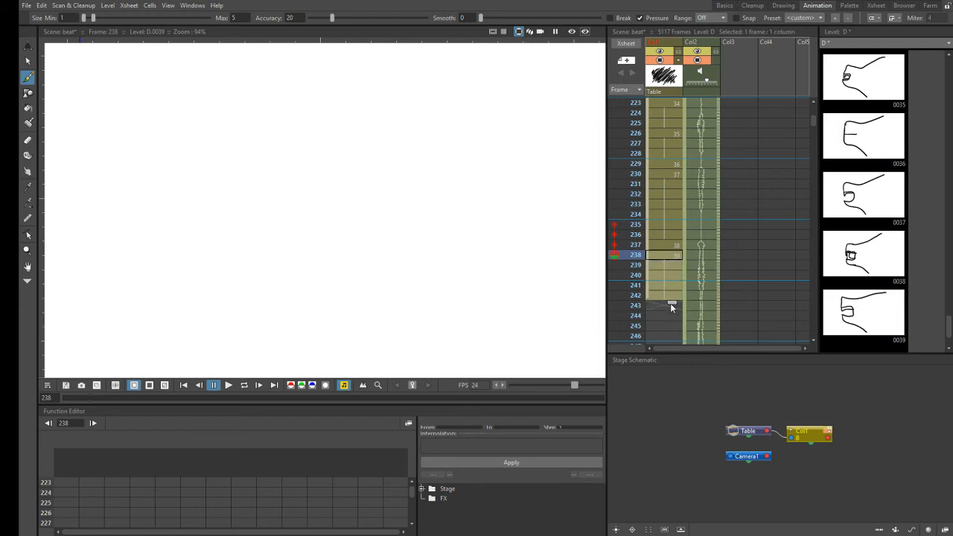
drag(668, 316, 668, 316)
click(709, 306)
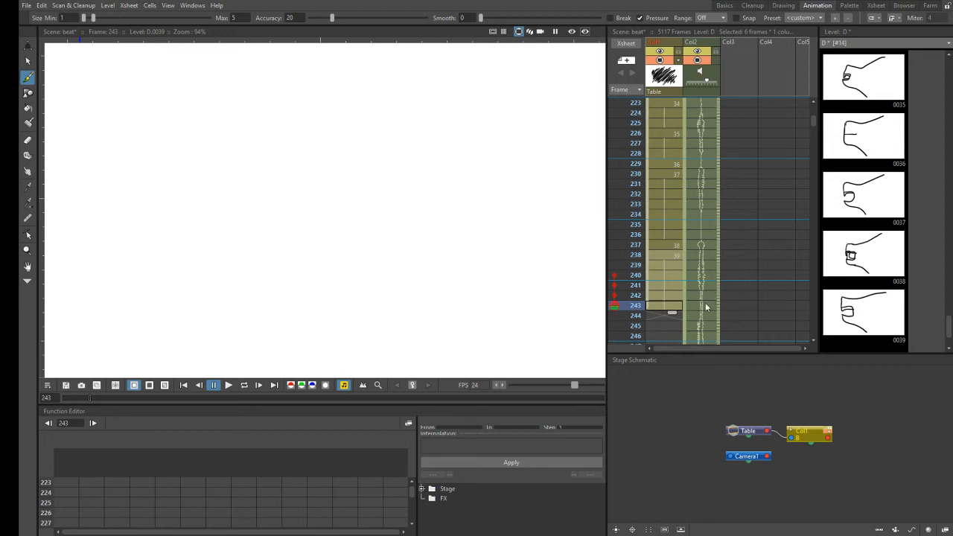
click(660, 308)
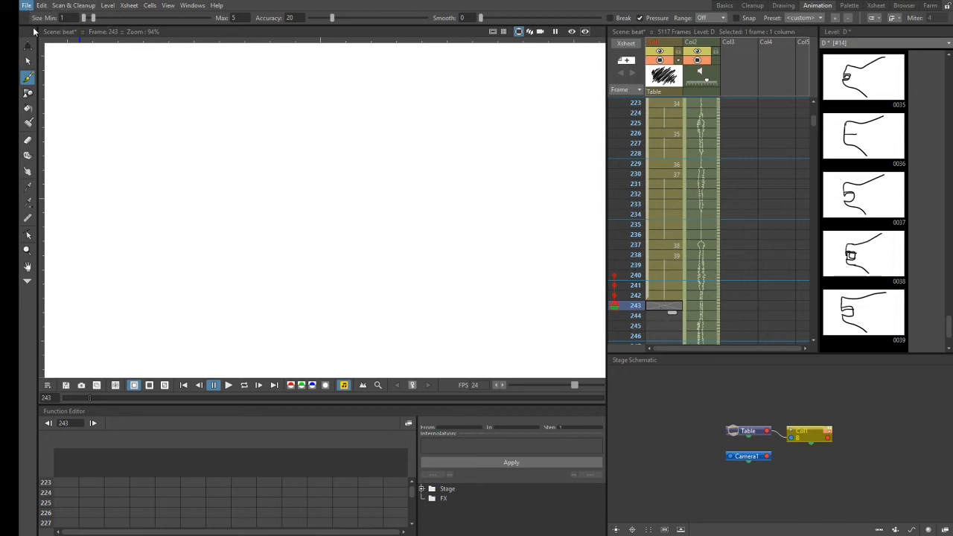
key(ctrl+s)
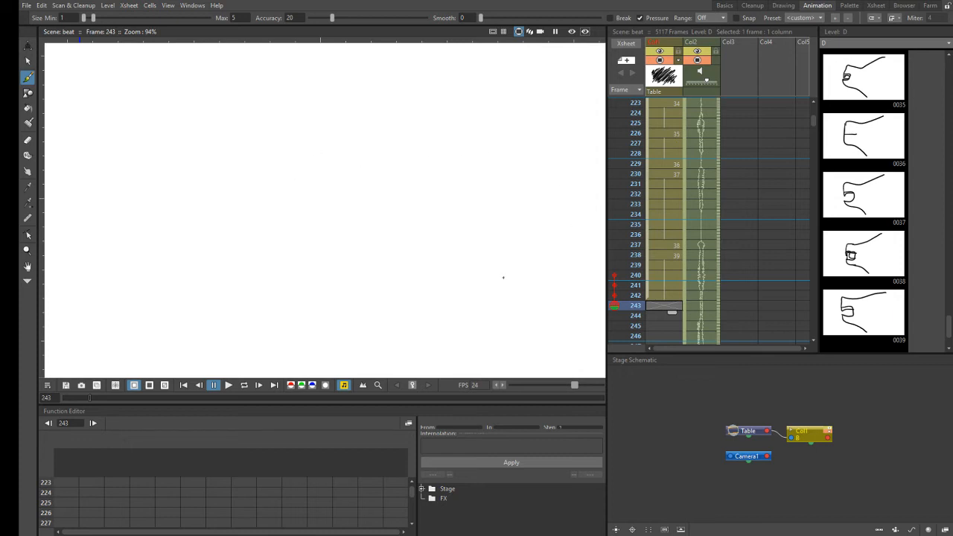
- Draw mouth profile 40 at Col1 frame 243 and save the scene
click(406, 240)
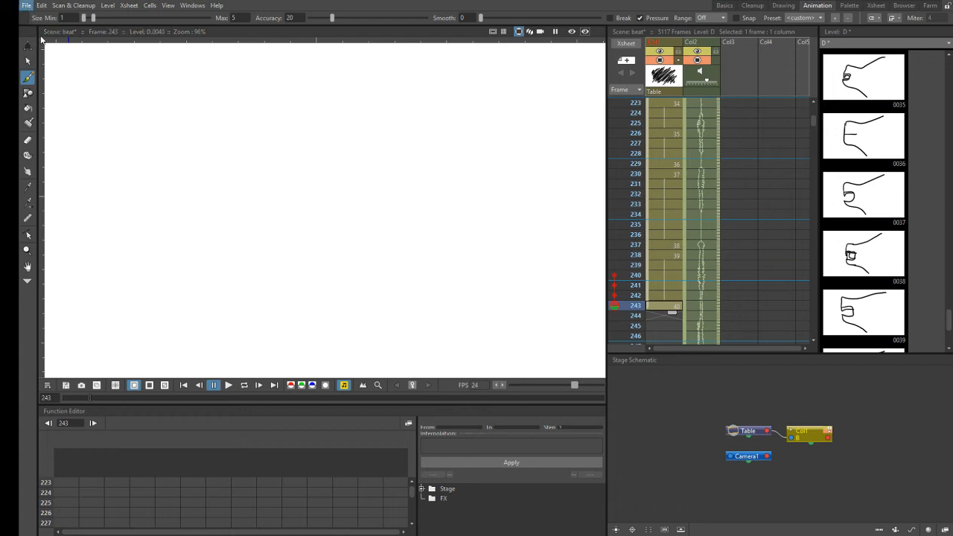
key(ctrl+s)
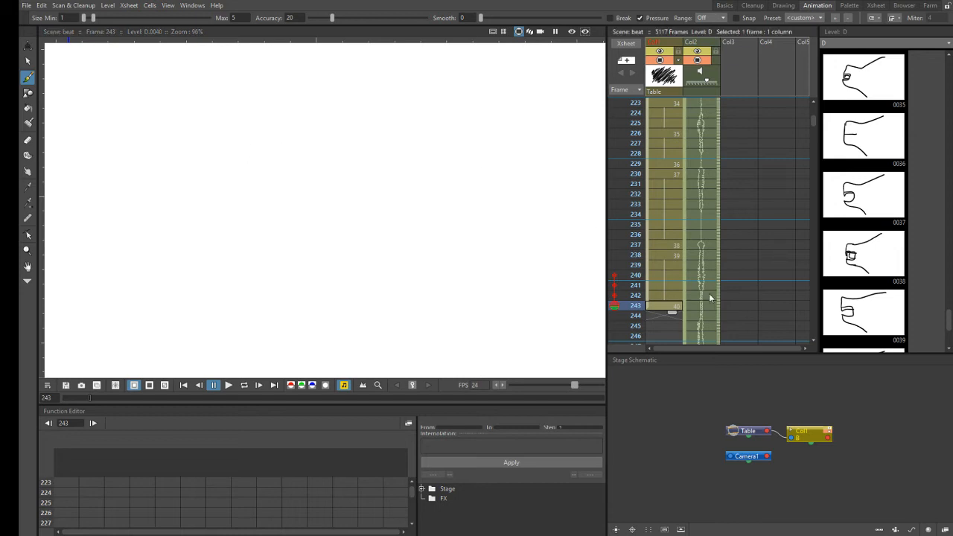
- Scrub the Col2 audio around frames 243 to 246 to find where the mouth shape changes
click(814, 340)
click(814, 341)
click(815, 341)
click(814, 340)
click(814, 340)
click(814, 341)
click(815, 340)
click(814, 340)
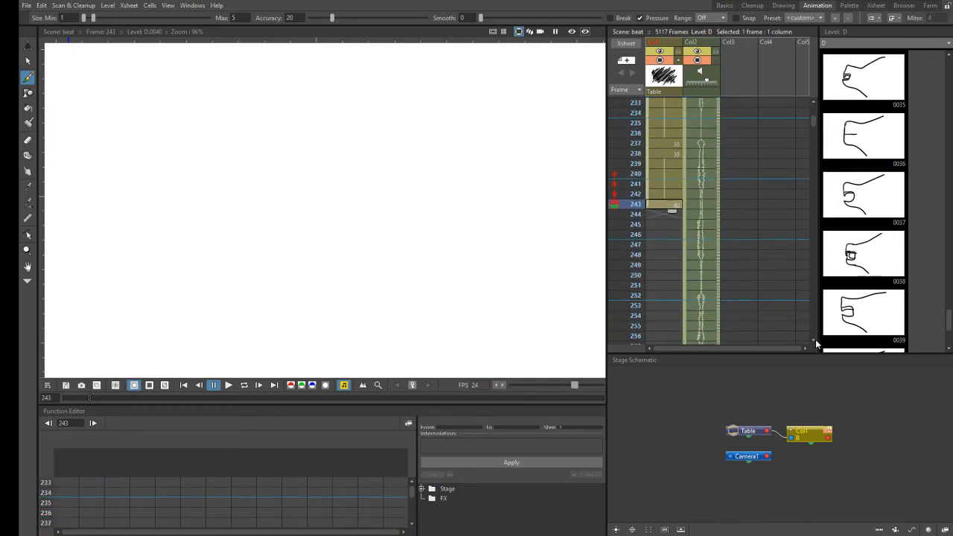
click(814, 340)
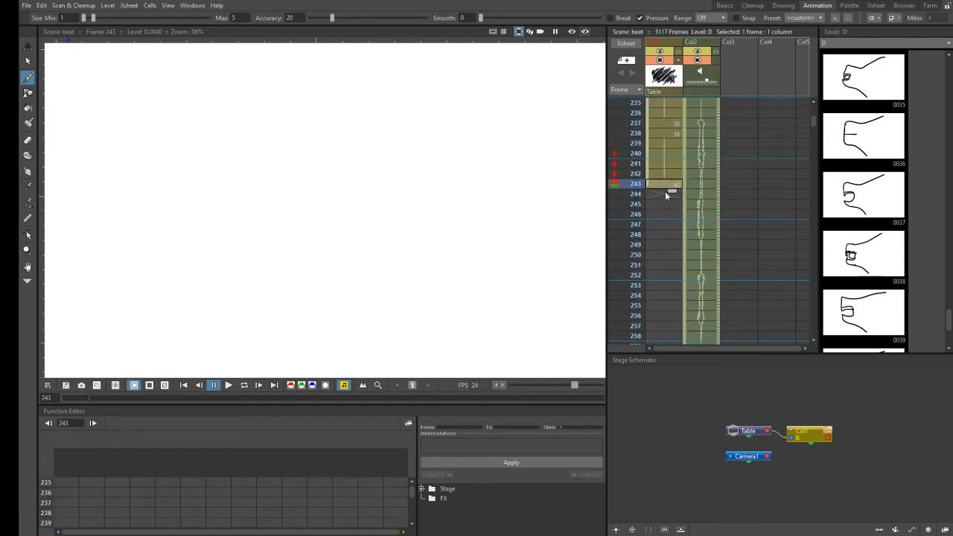
click(714, 213)
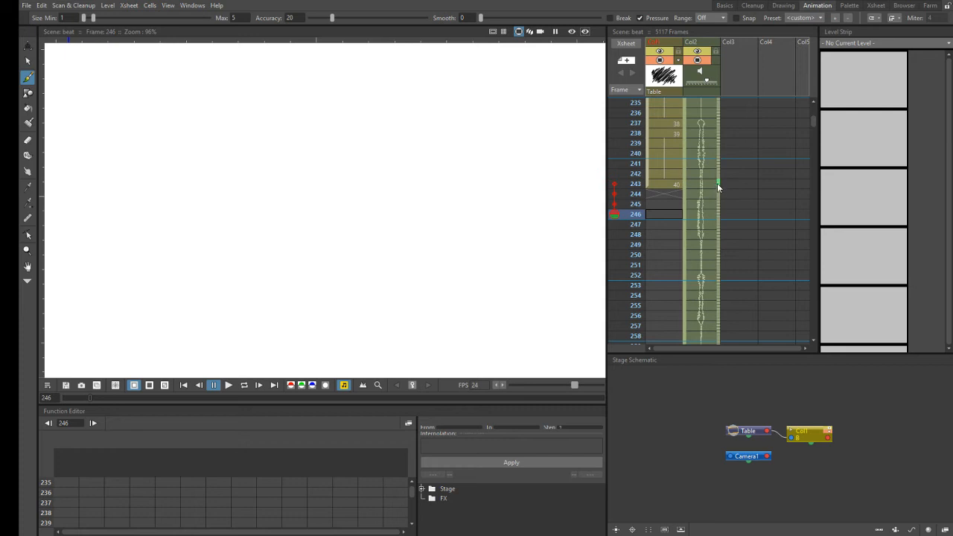
key(Down)
key(Down)
key(Up)
key(Up)
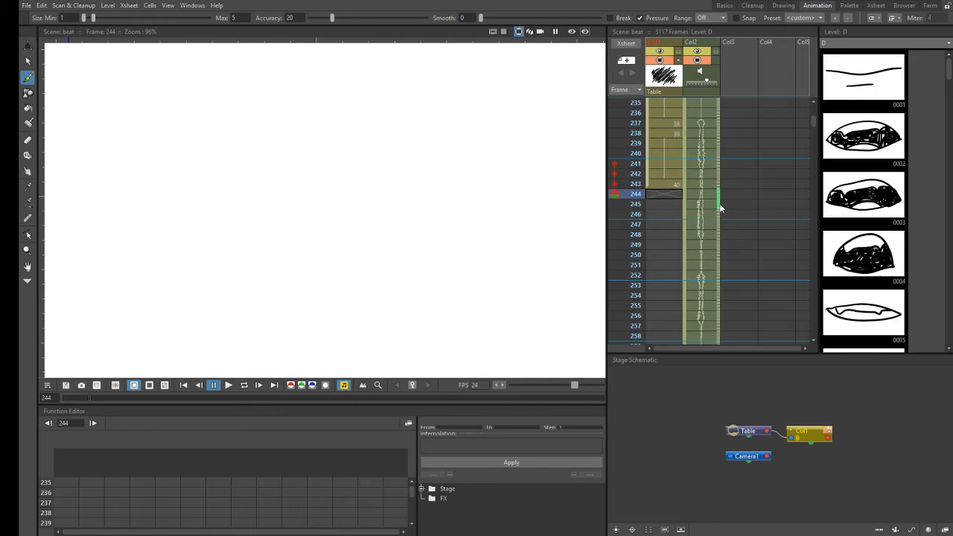
key(Down)
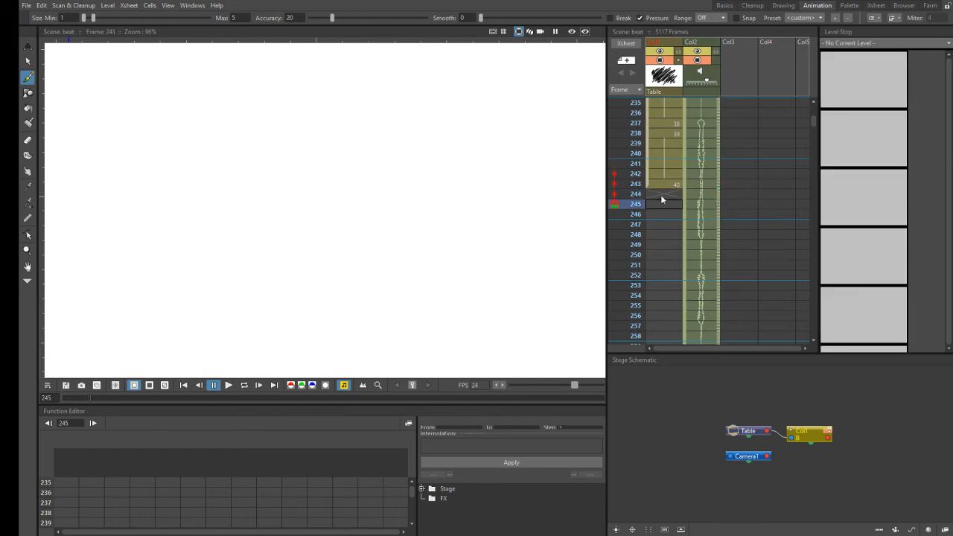
- Extend the exposure of drawing 40 in Col1 through frame 244 and draw mouth profile 41 at frame 245
drag(672, 185, 676, 198)
click(663, 202)
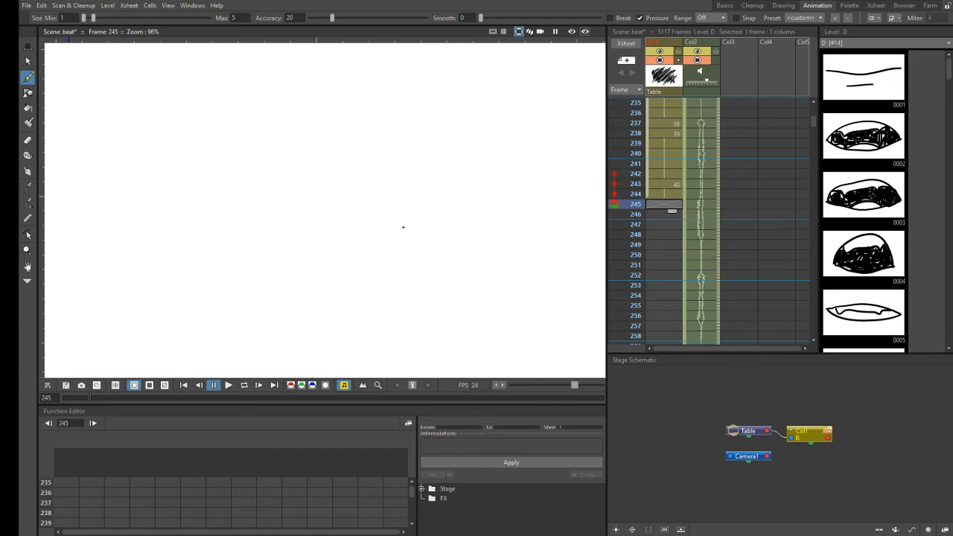
click(403, 227)
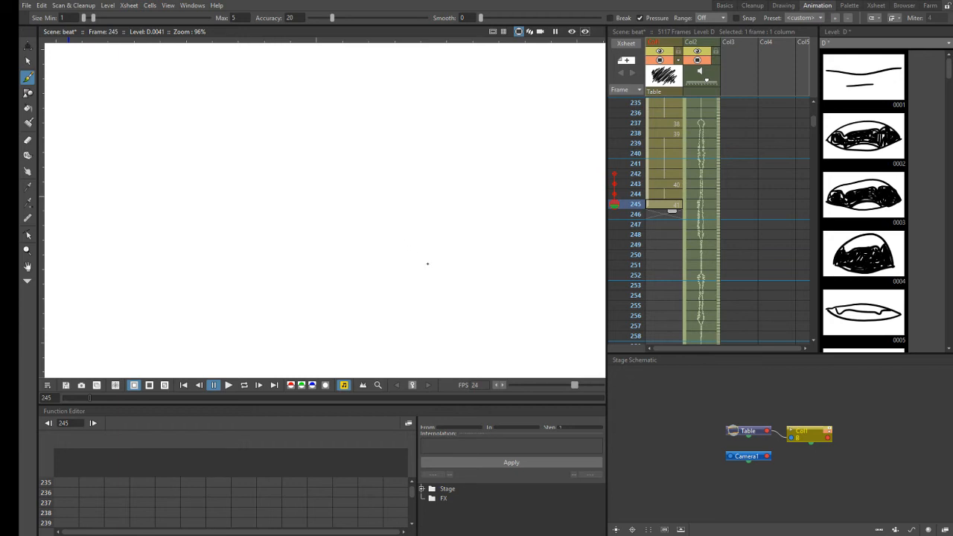
scroll(463, 281, up, 1)
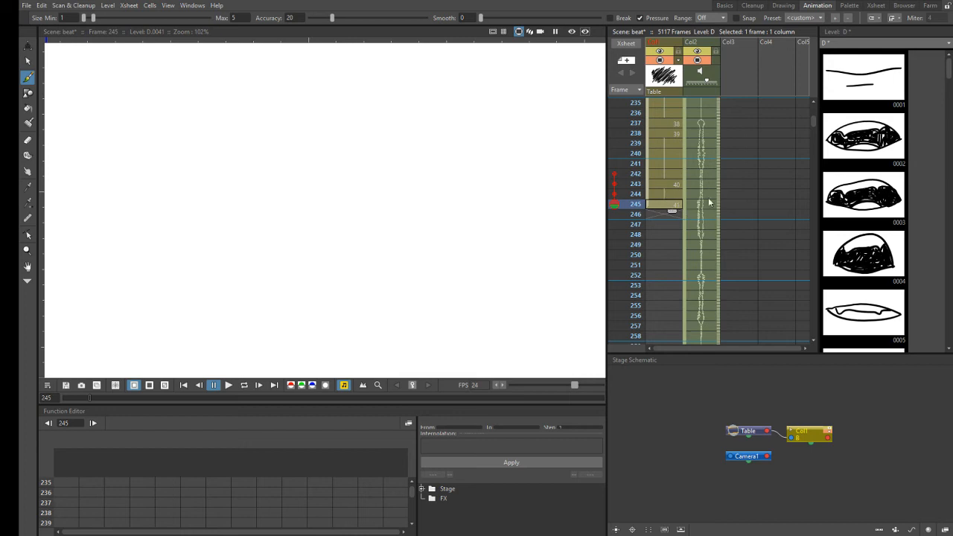
- Compare Col1 frames 244 and 245, enter drawing number 41 at frame 245 and save the scene
click(668, 192)
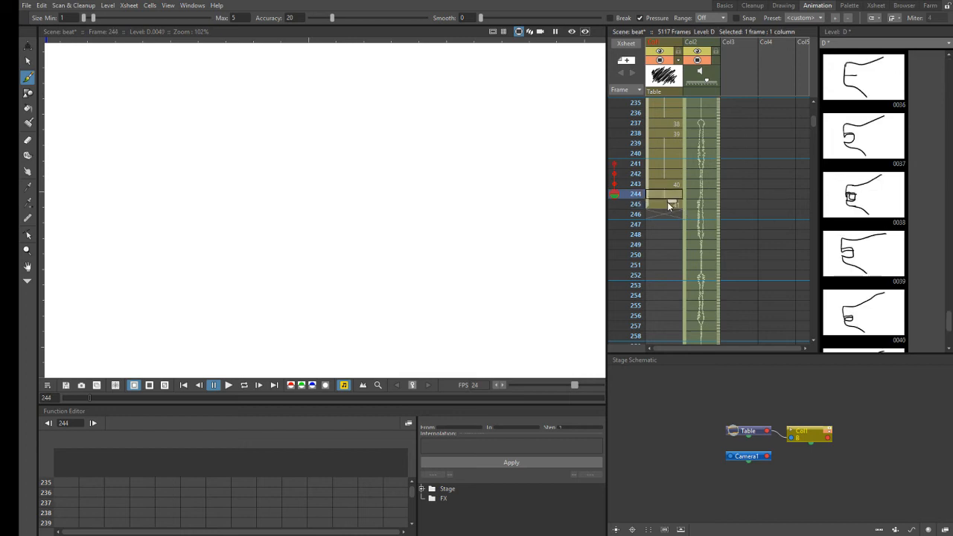
click(662, 205)
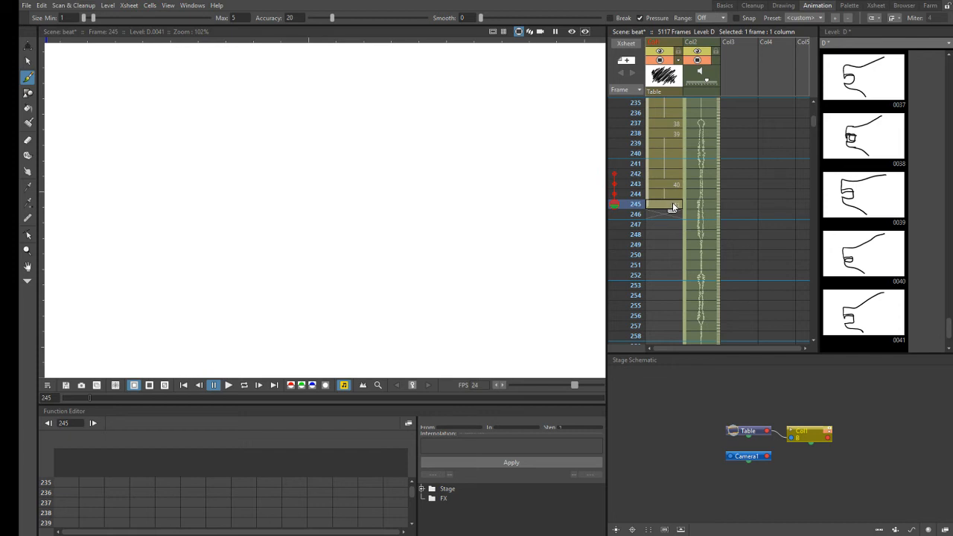
text(41)
key(Return)
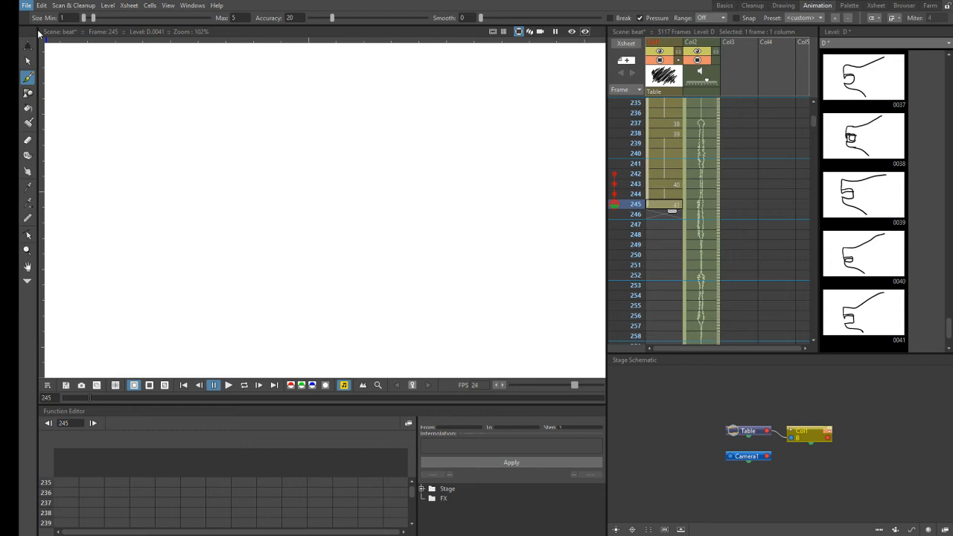
key(ctrl+s)
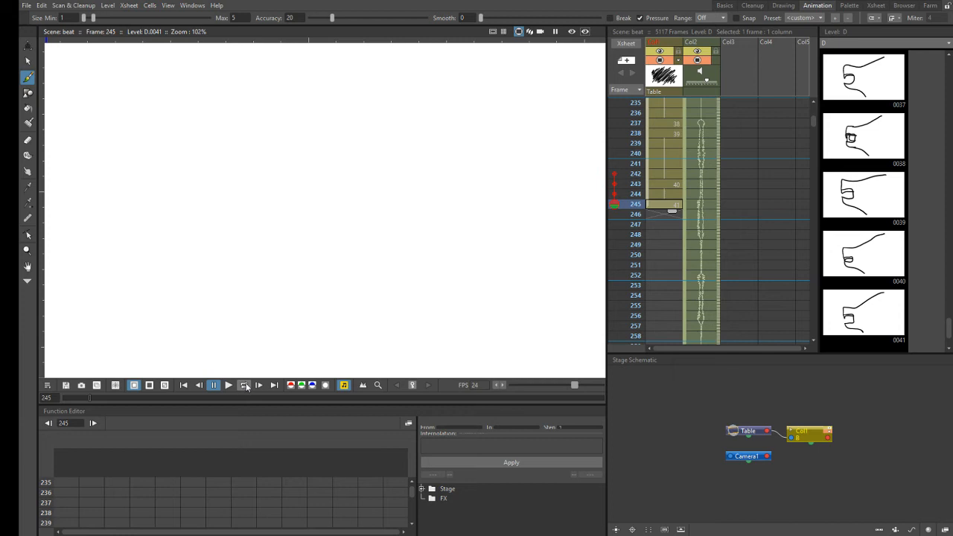
- Play the lip-sync animation from frame 1 past the last drawing and pause it
click(183, 385)
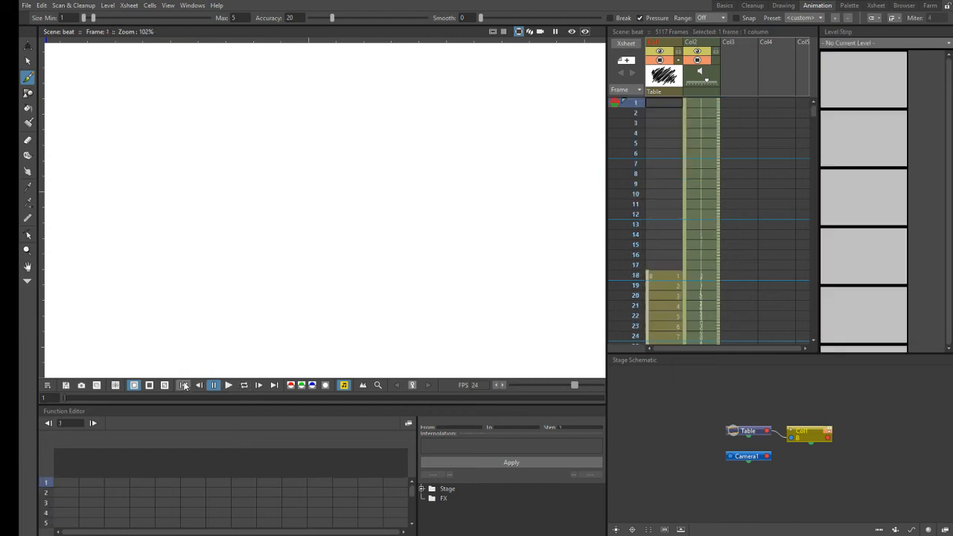
click(229, 385)
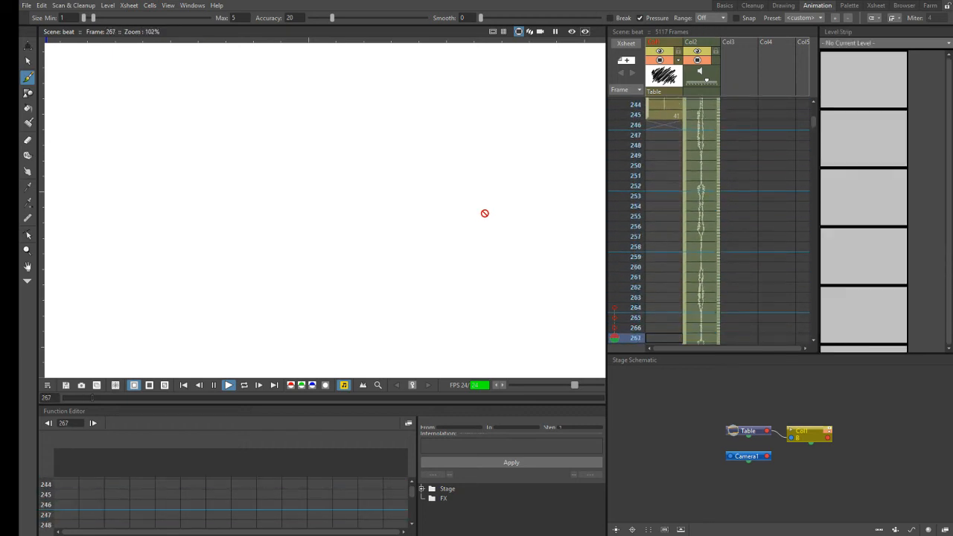
click(213, 385)
- Return to the end of the drawn mouth profiles and select the empty Col1 cell at frame 246
scroll(815, 104, up, 6)
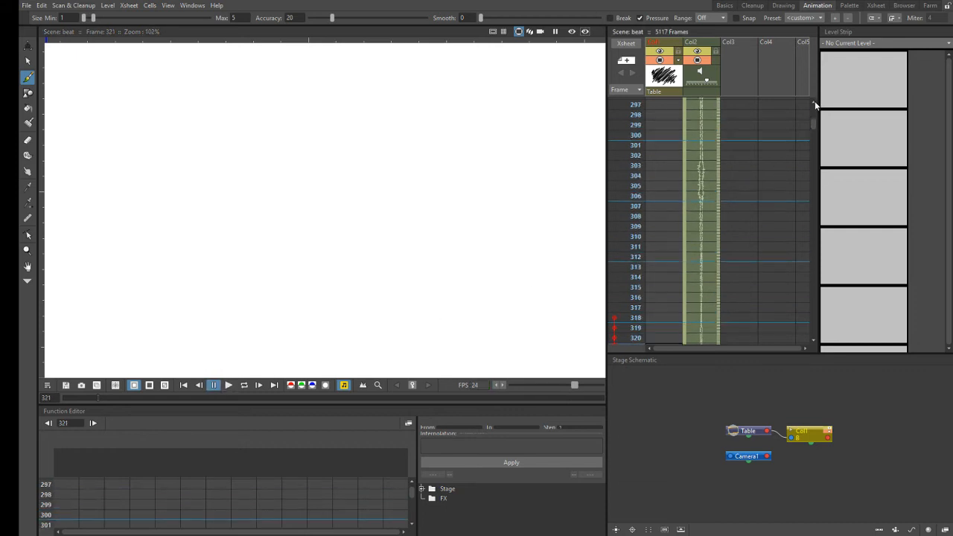
scroll(815, 101, up, 10)
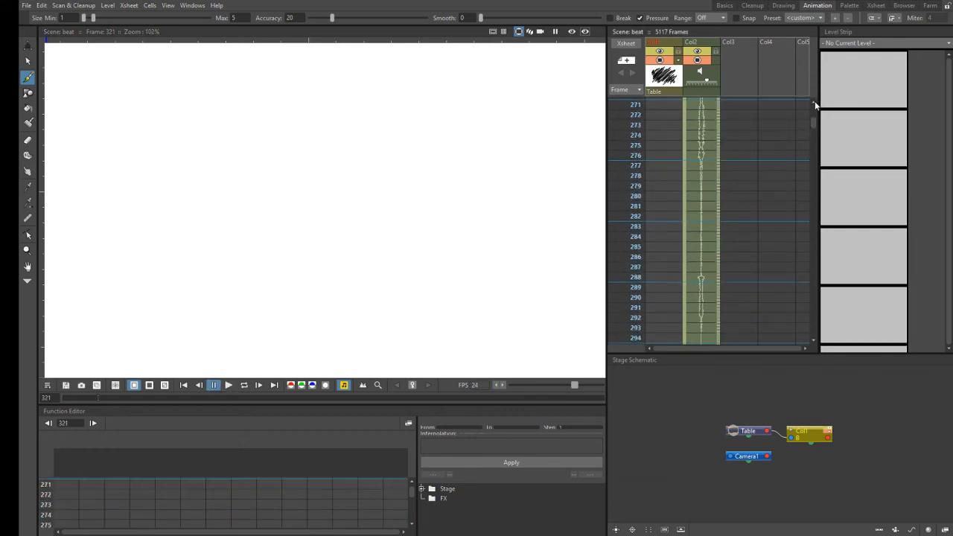
scroll(815, 101, up, 5)
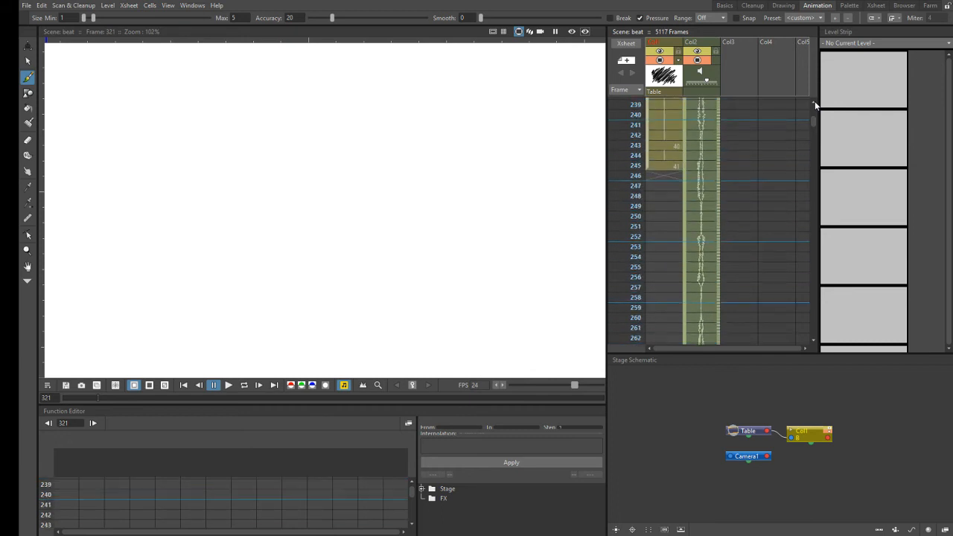
click(667, 227)
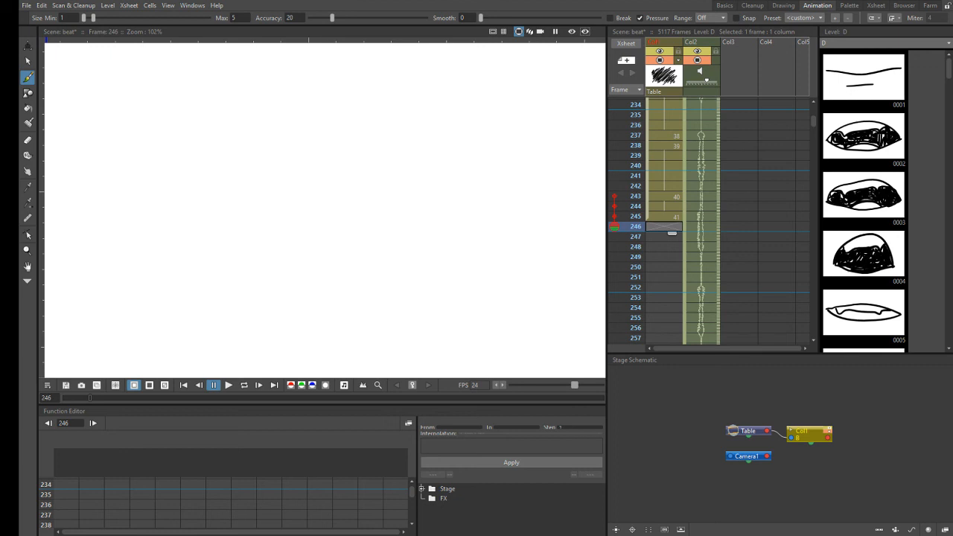
key(alt+Tab)
key(alt+Tab)
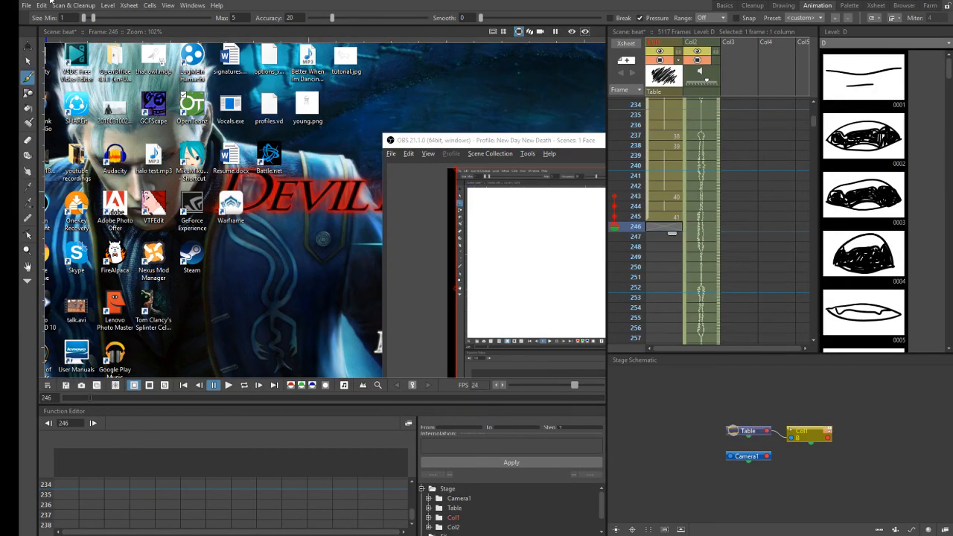